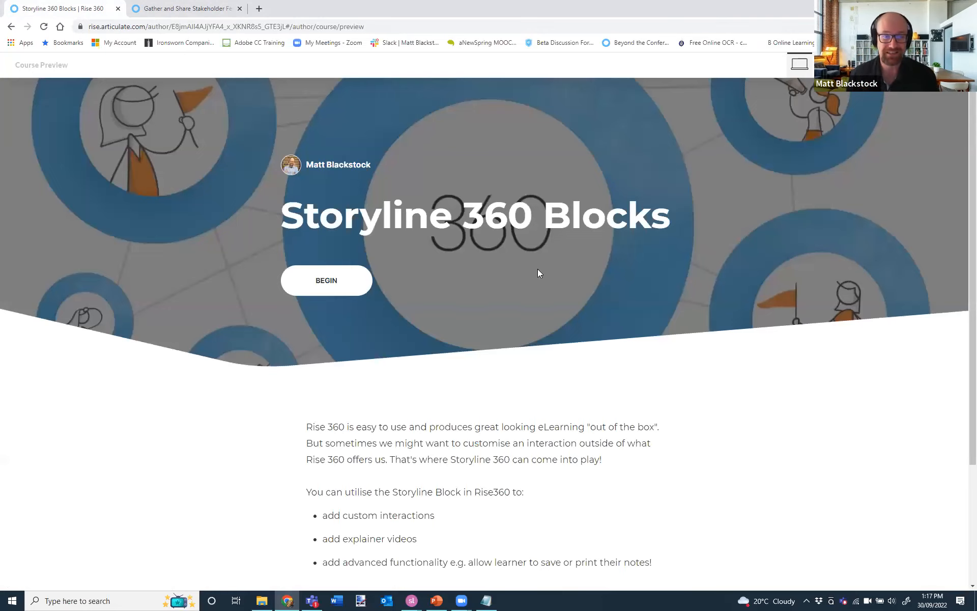
Look over the Storyline 360 Blocks course overview and begin the course at its first lesson
scroll(540, 209, down, 2)
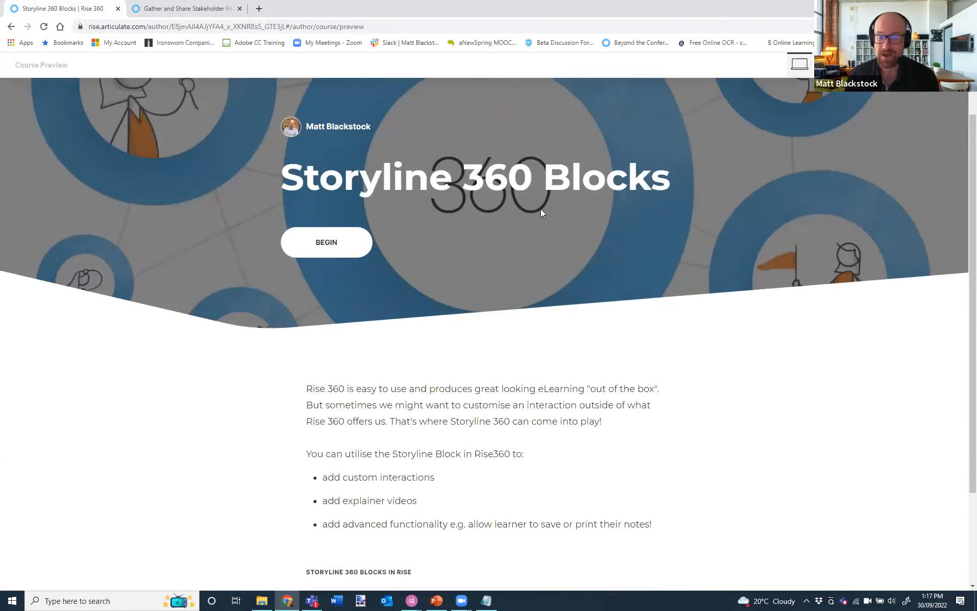
scroll(541, 212, down, 3)
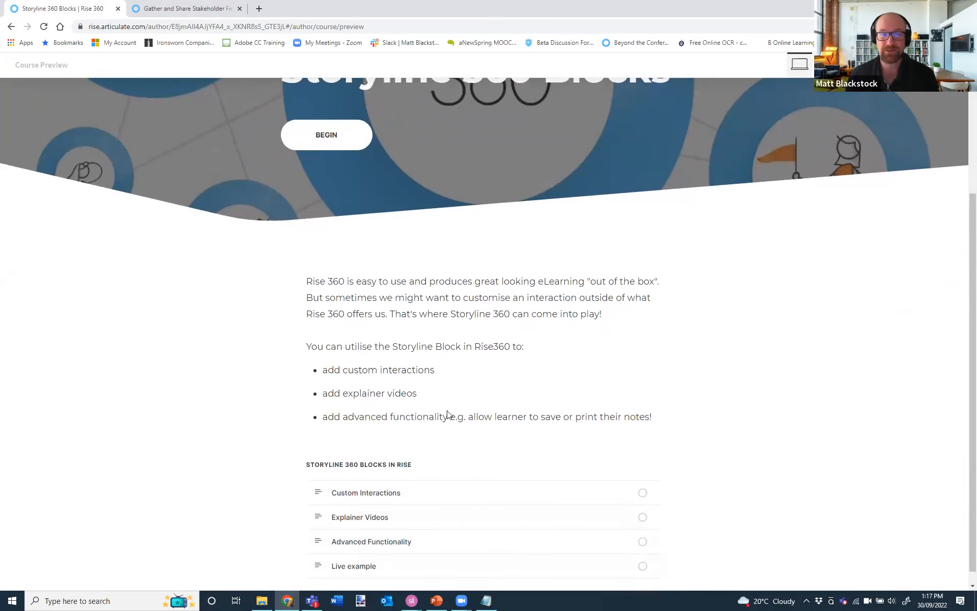
click(326, 135)
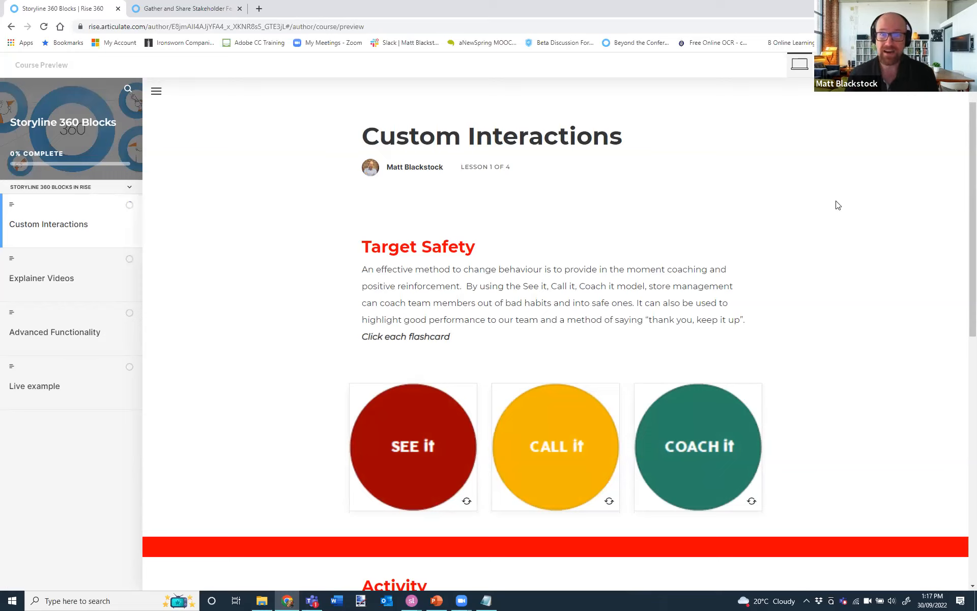
Flip the See it, Call it and Coach it flashcards under Target Safety to read their backs, and turn them face up again
scroll(835, 205, down, 1)
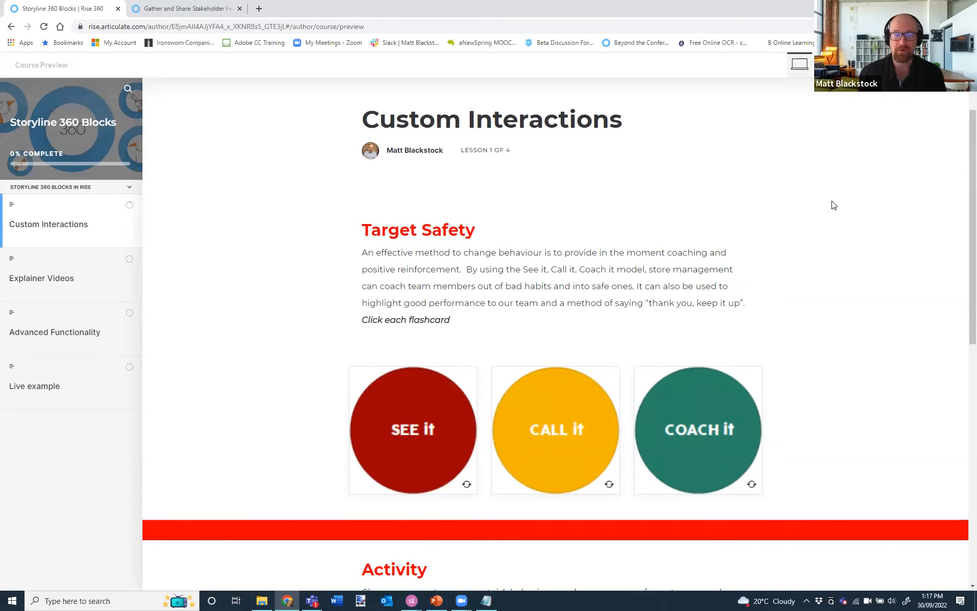
scroll(604, 157, down, 2)
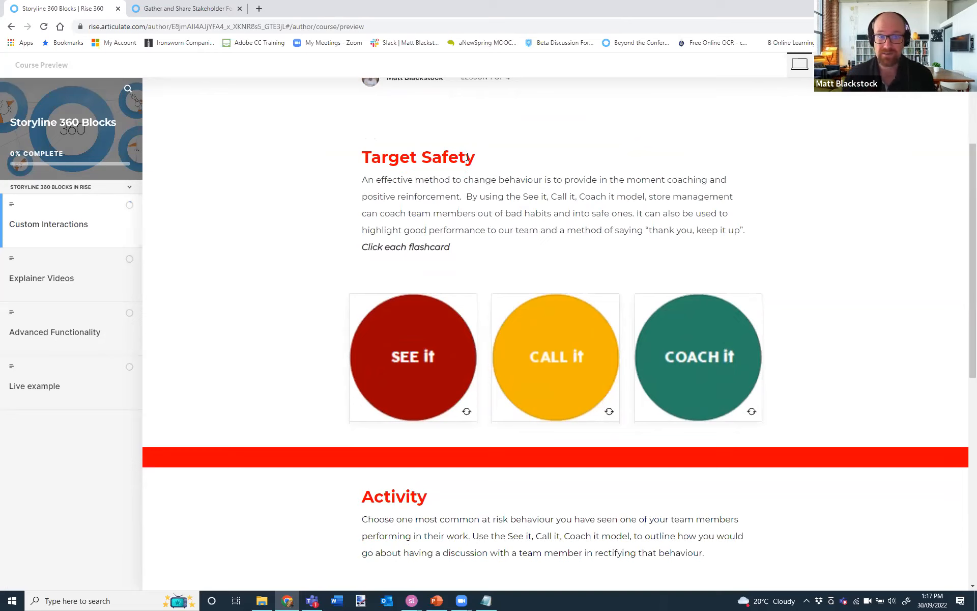
click(408, 356)
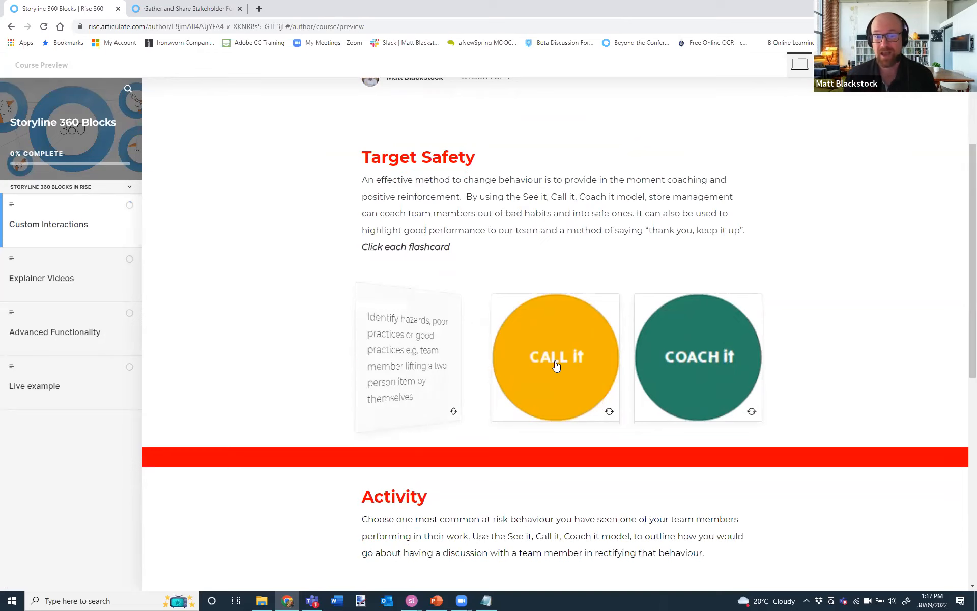
click(552, 353)
click(697, 371)
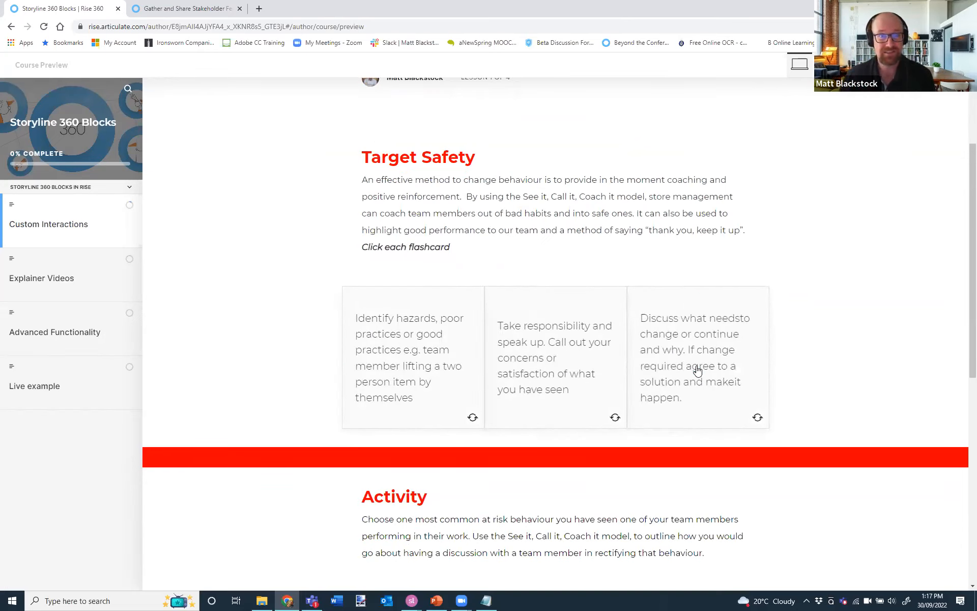
click(698, 370)
click(602, 356)
click(476, 345)
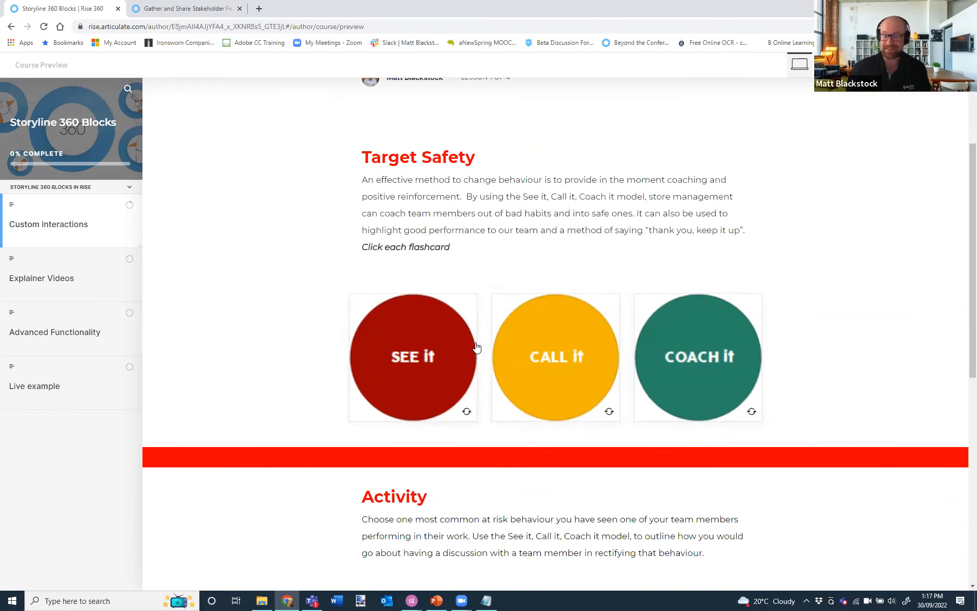
Enter "Extension cord running acorss the floor" as the See it answer in the Activity block
scroll(799, 321, down, 3)
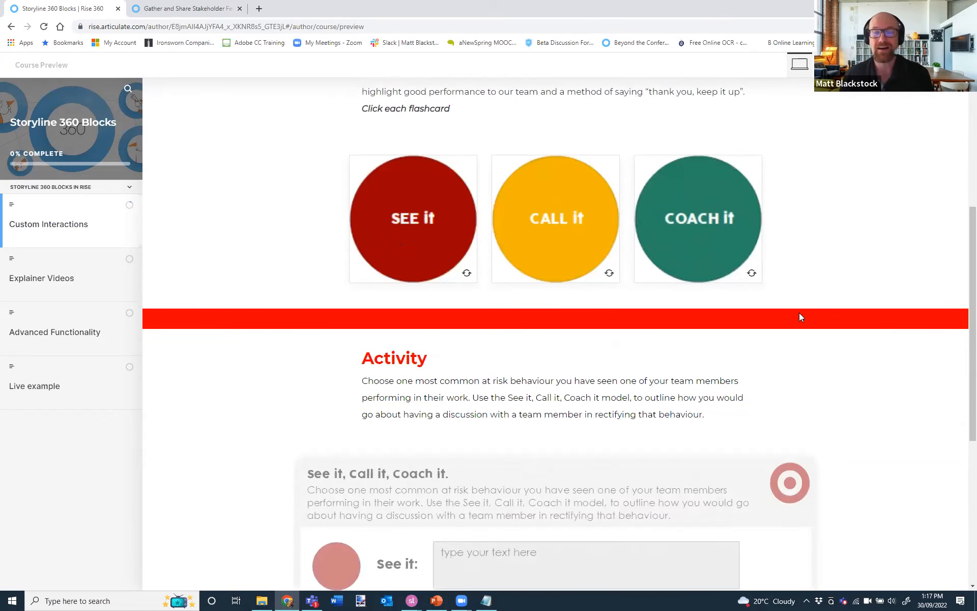
scroll(799, 313, down, 4)
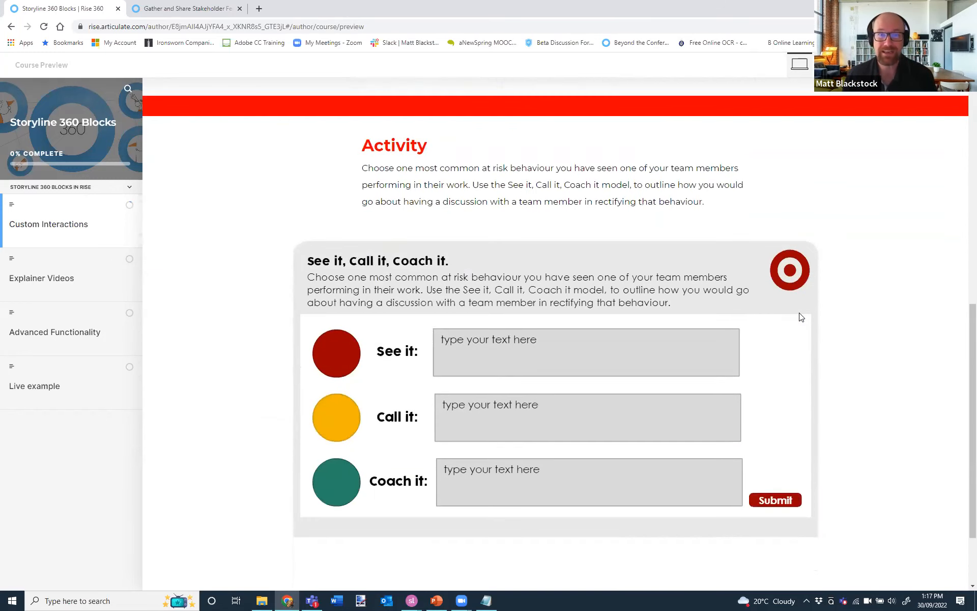
scroll(840, 319, down, 1)
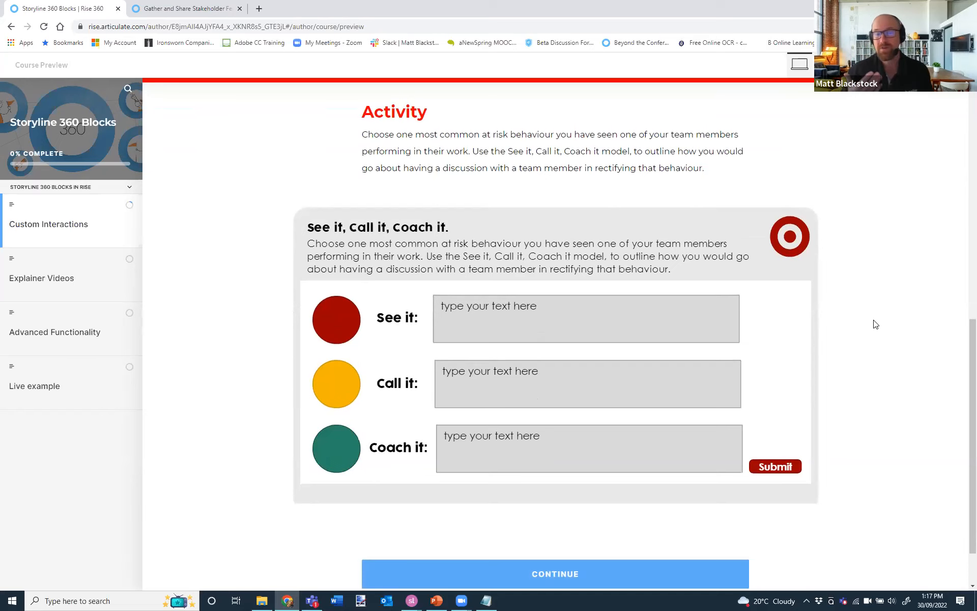
scroll(876, 325, up, 2)
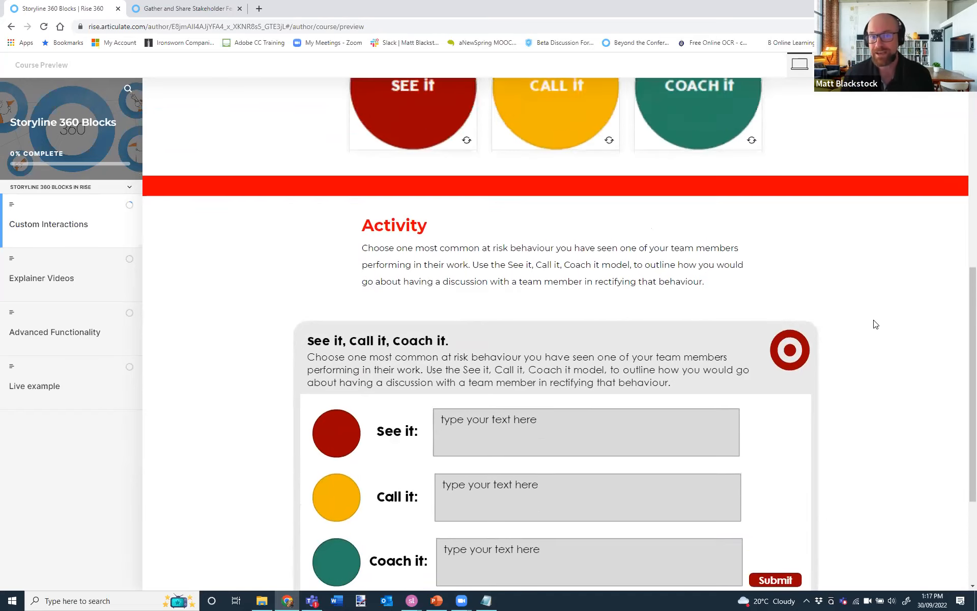
scroll(876, 325, down, 3)
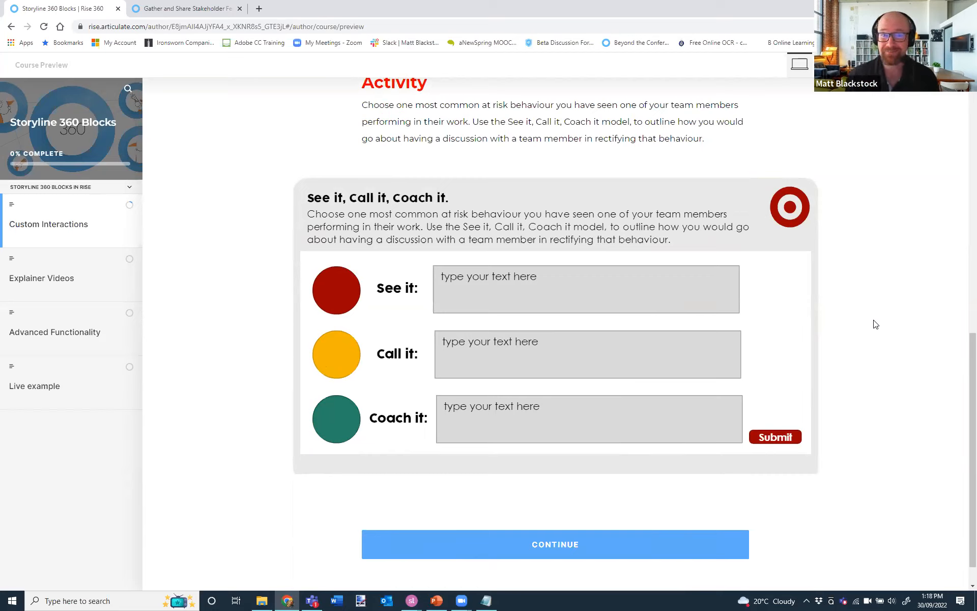
click(512, 283)
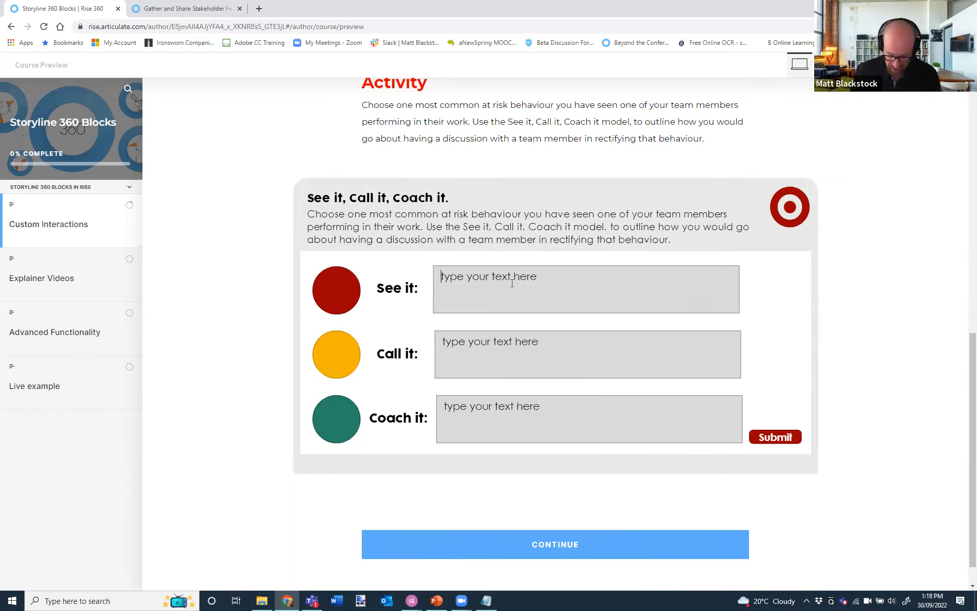
text(Ex)
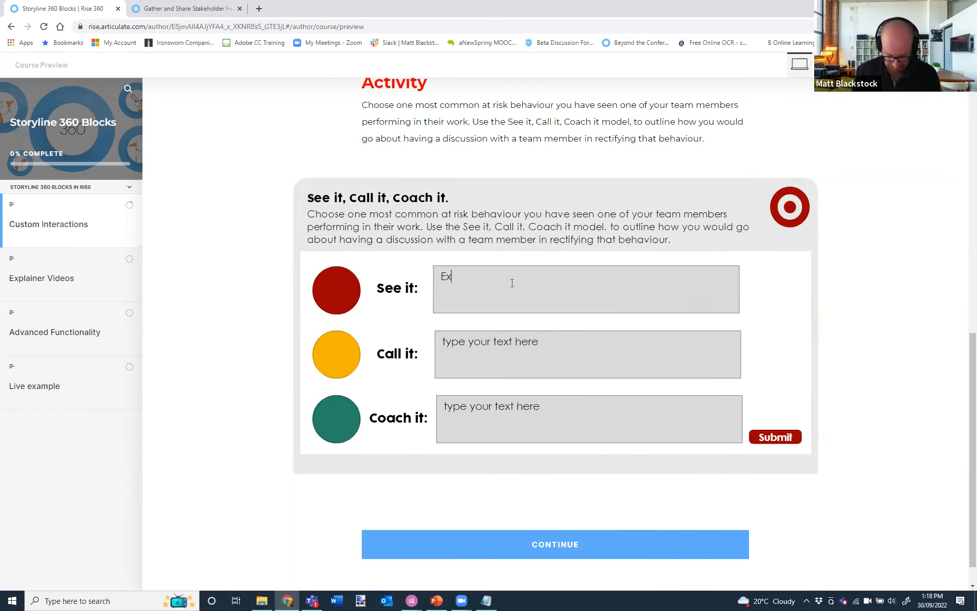
text(tension cord)
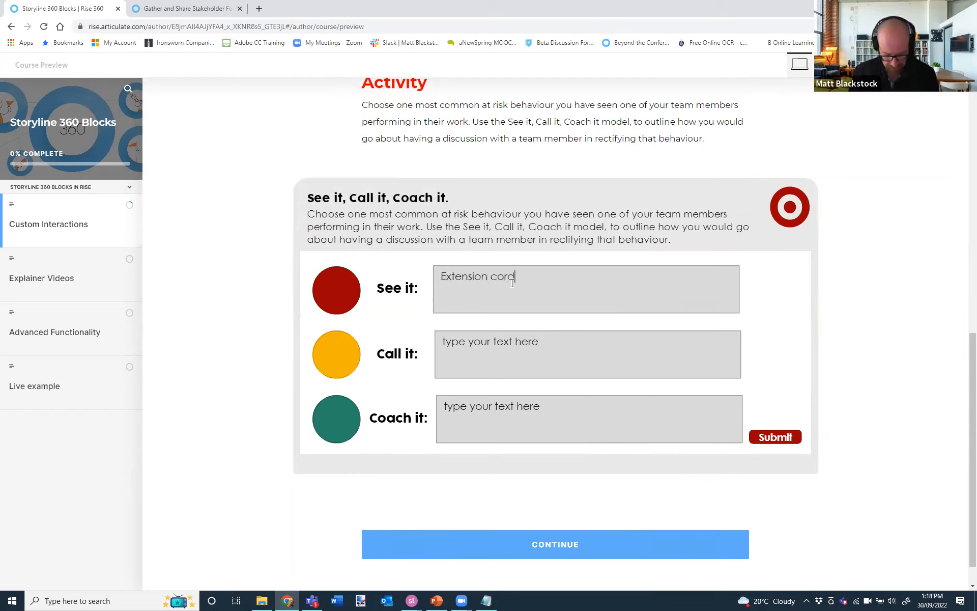
text( running aco)
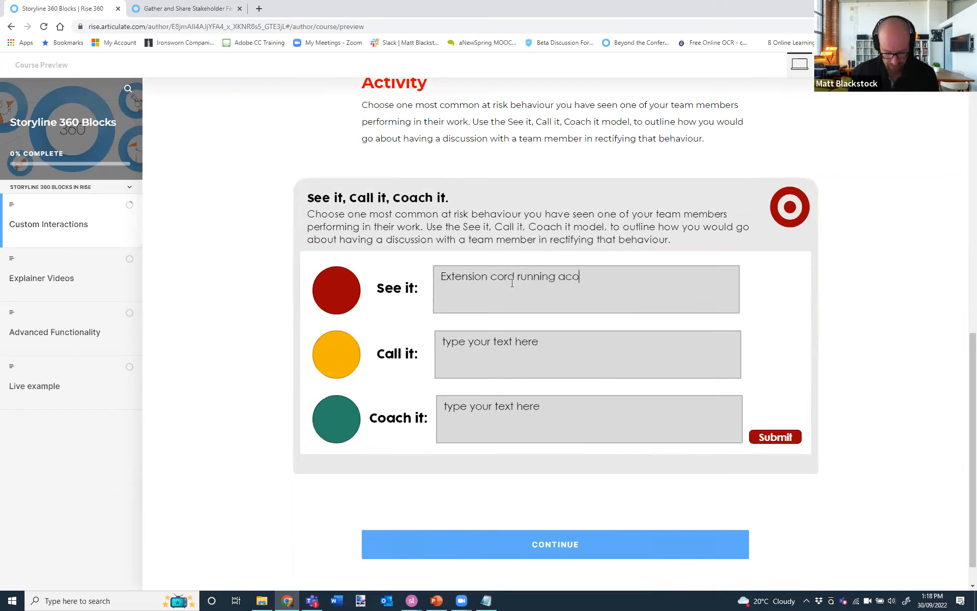
text(rss the floor)
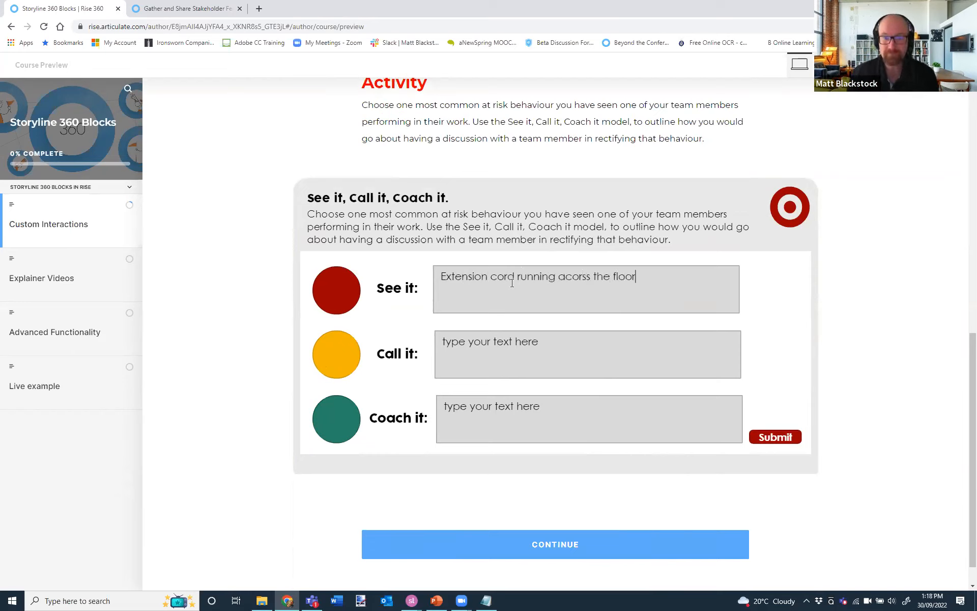
Enter "Trip hazard" as the Call it answer in the activity
click(492, 346)
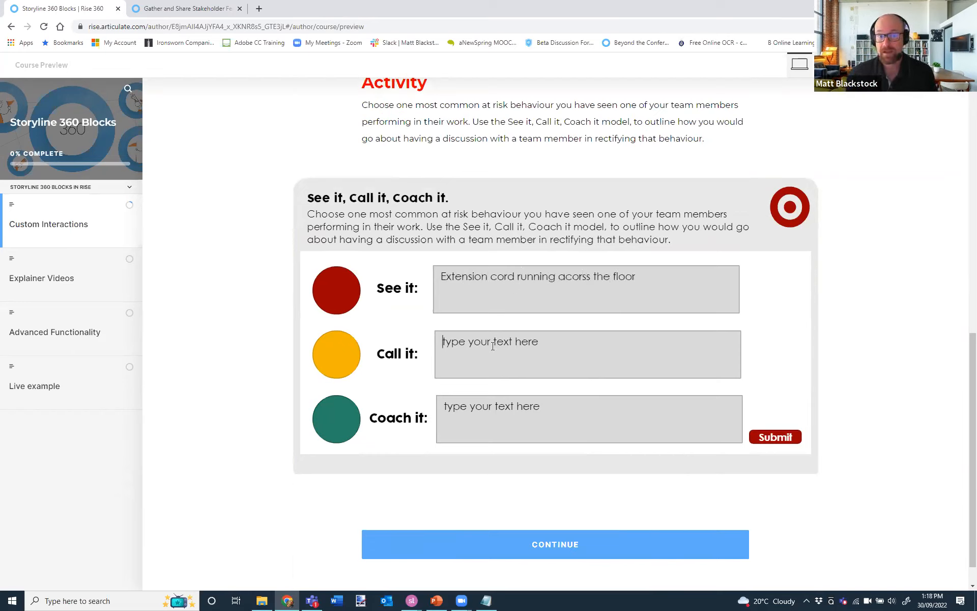
text(Tri)
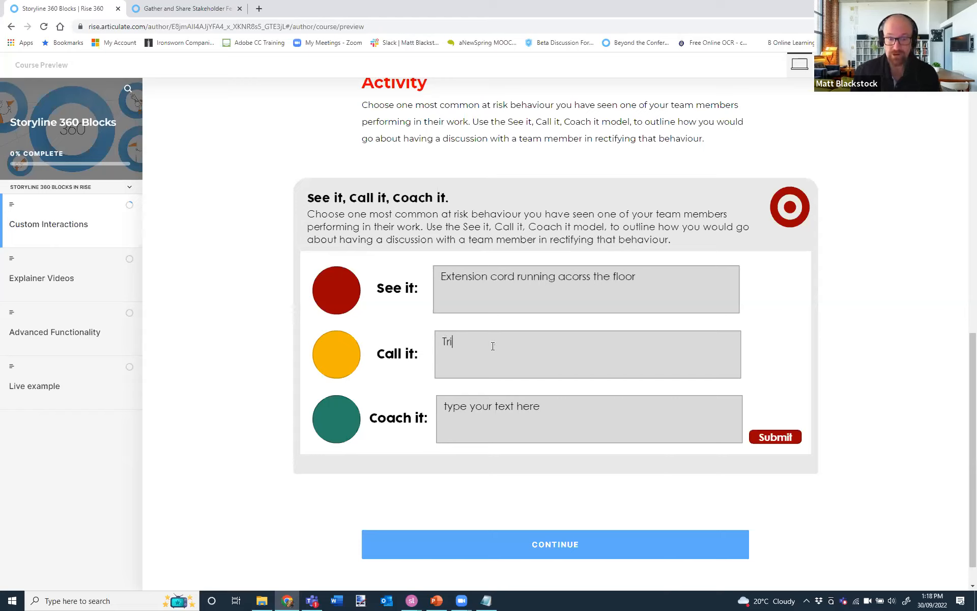
text(p hazard)
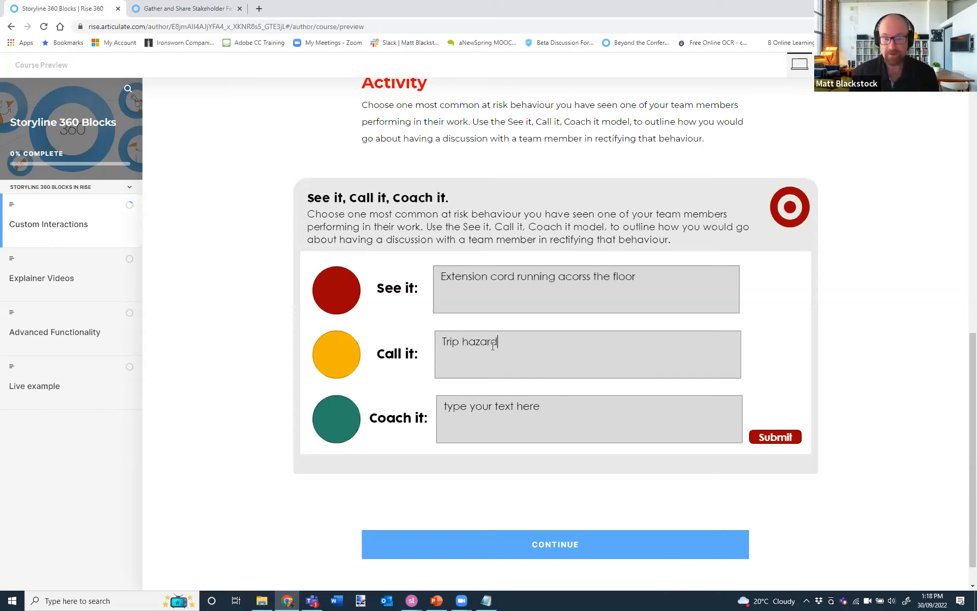
Enter "Explain to the staff....." as the Coach it answer and submit the activity
click(500, 416)
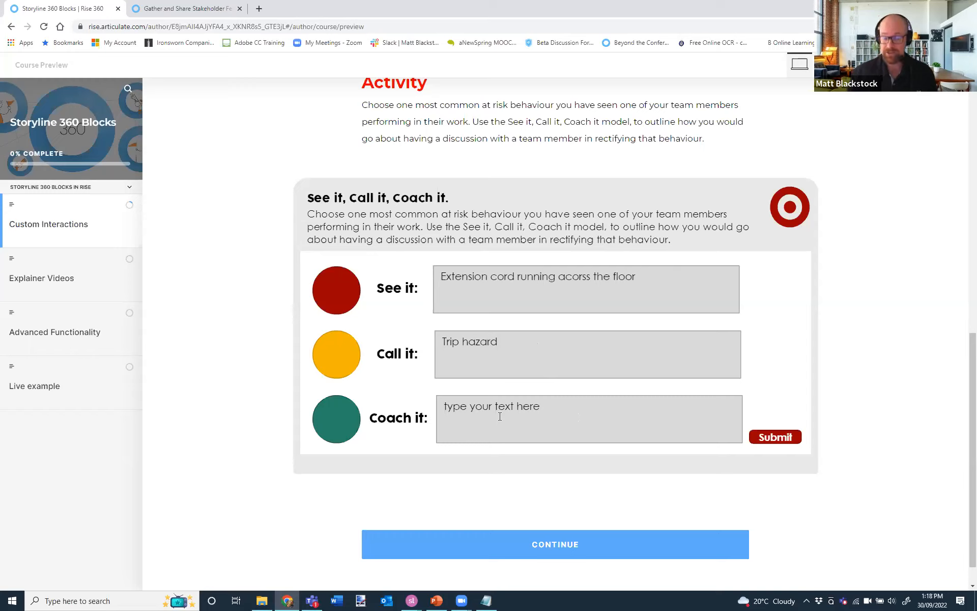
text(Explain )
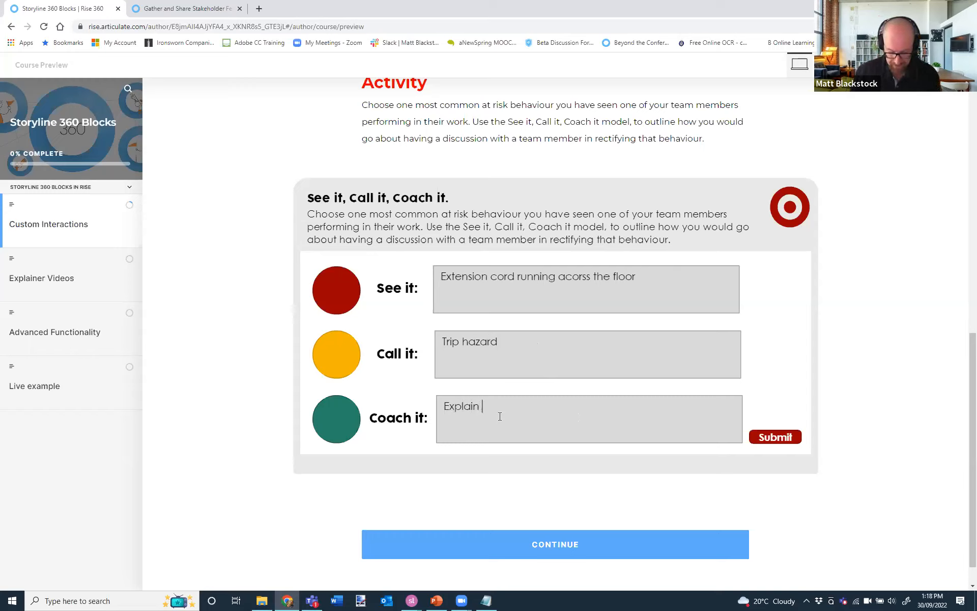
text(to the staff)
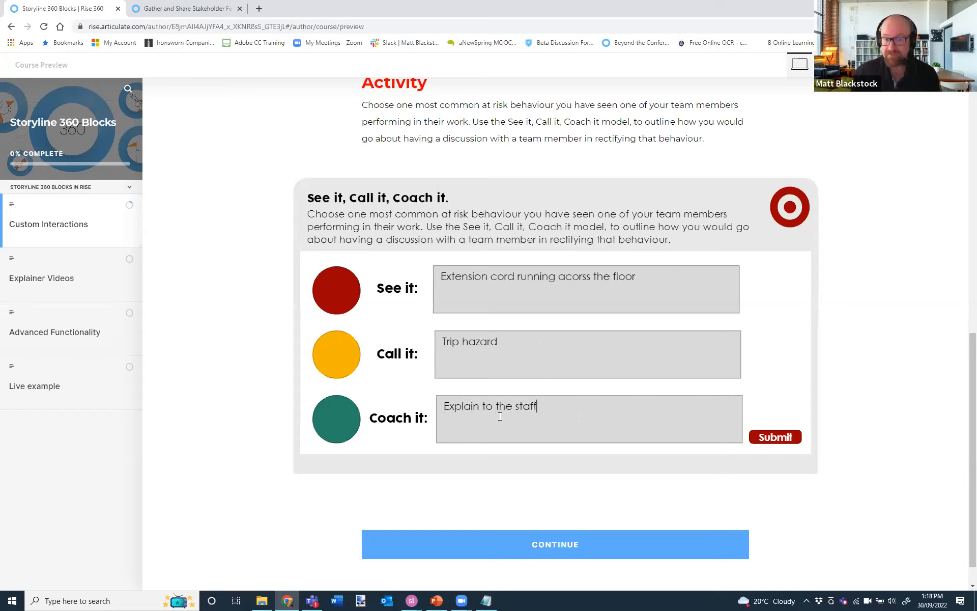
text(.....)
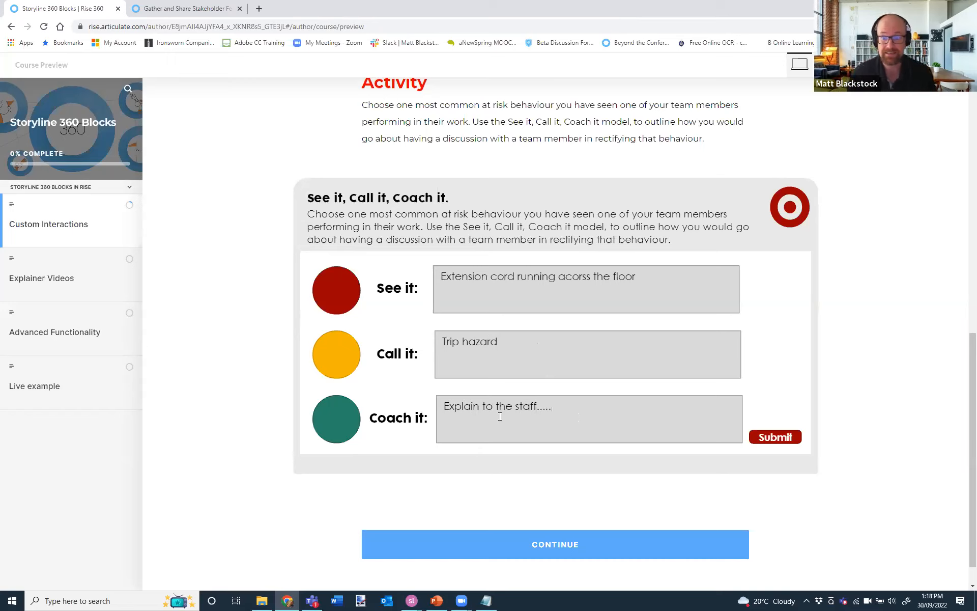
click(772, 438)
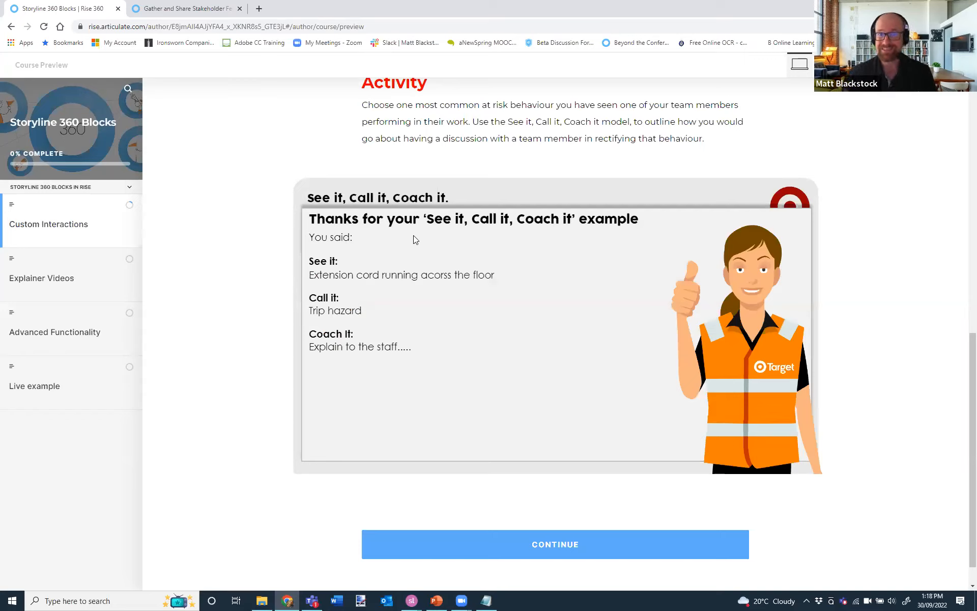
click(346, 276)
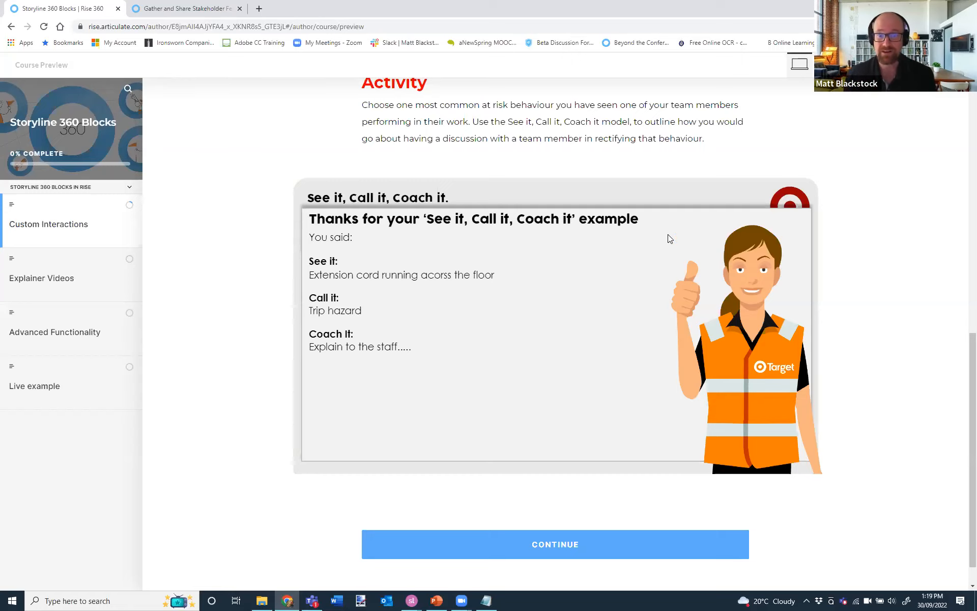
Switch to the Target Interactions project in Articulate Storyline, open slide 1.1 scc - activity, and maximize the window
mouse_move(411, 601)
click(358, 554)
click(155, 168)
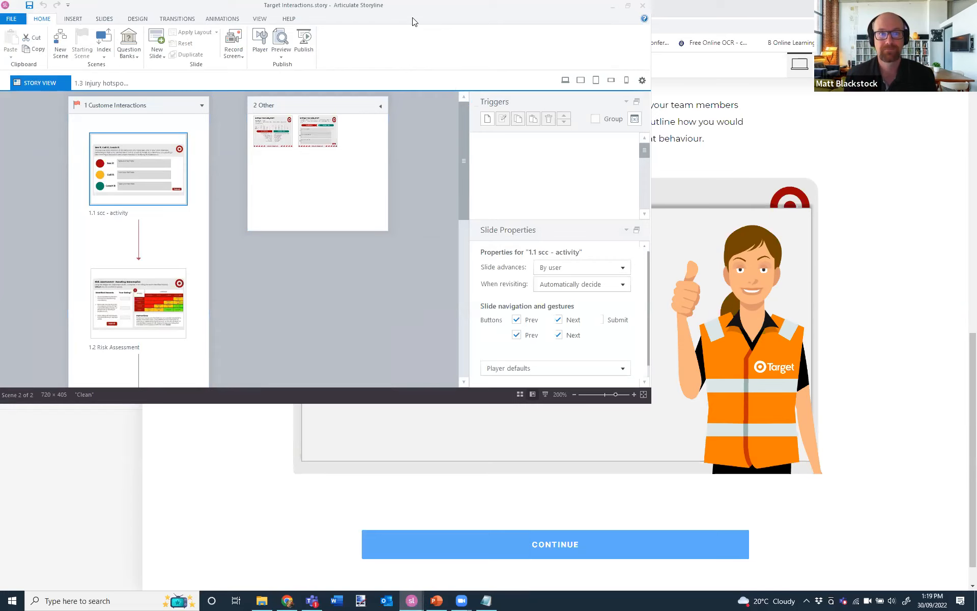
drag(413, 19, 423, 30)
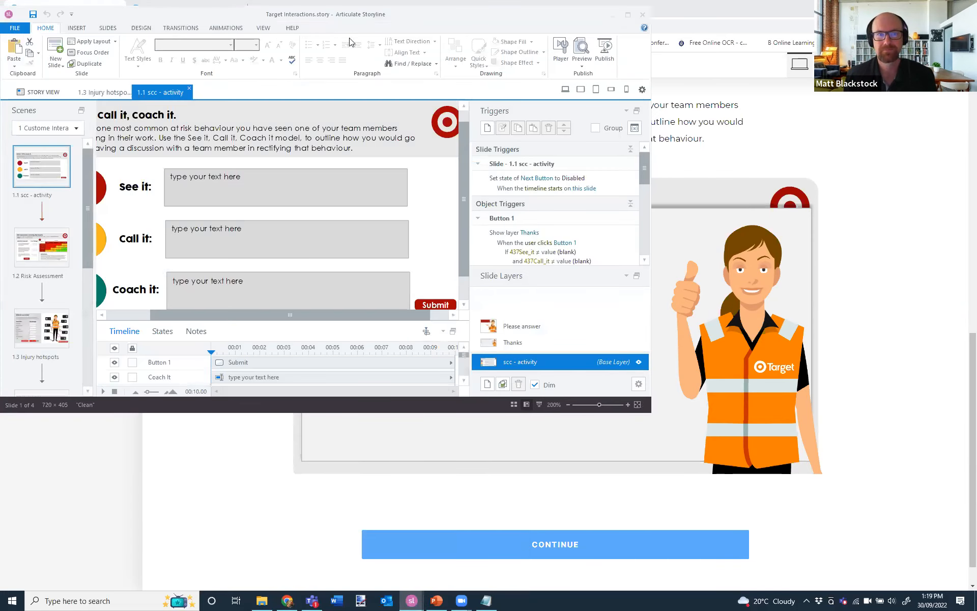
drag(400, 10, 397, 1)
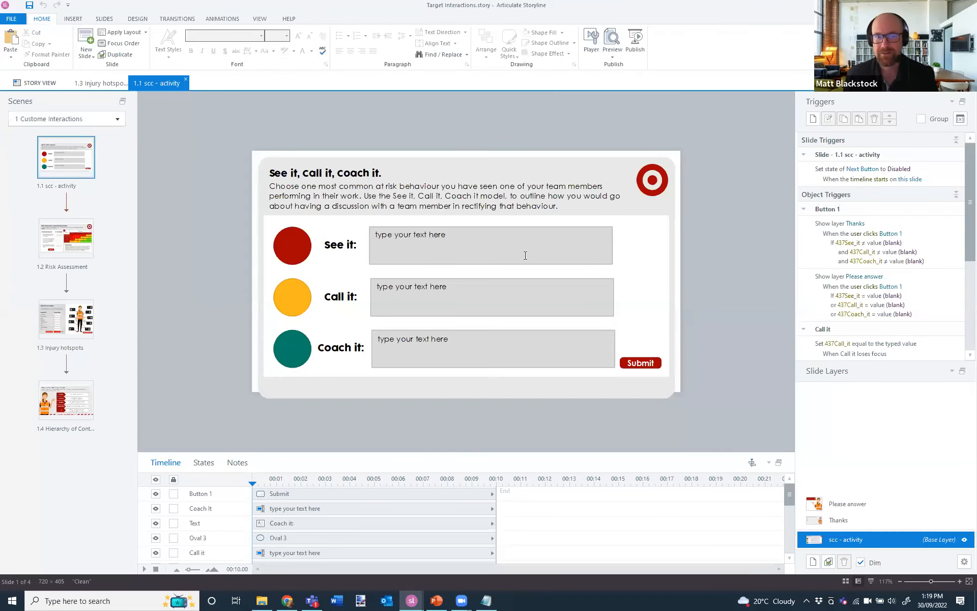
Examine the See it text entry field with its trigger, and the Thanks layer that shows the learner's answers
click(493, 247)
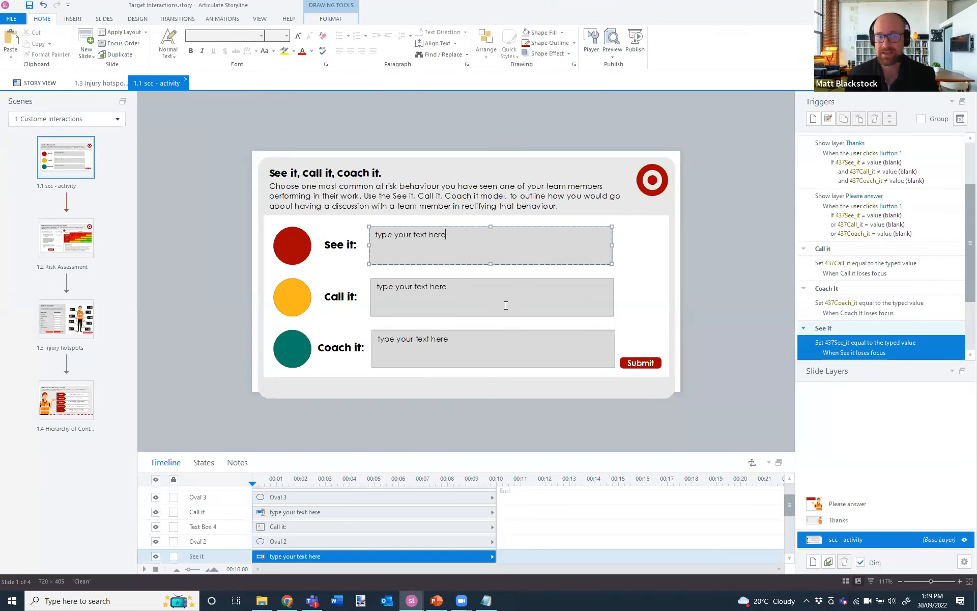
click(838, 520)
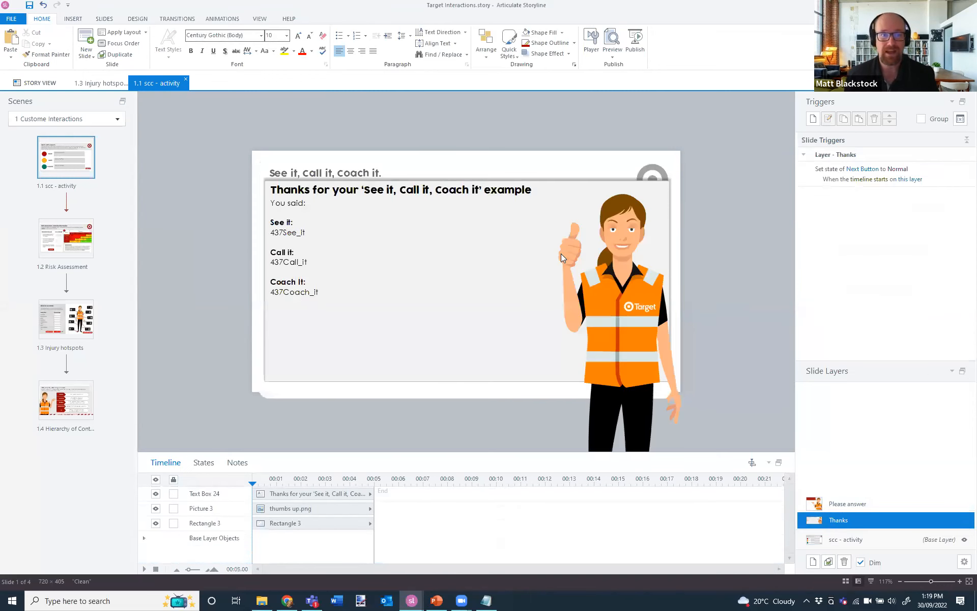
key(ctrl)
key(ctrl)
key(ctrl)
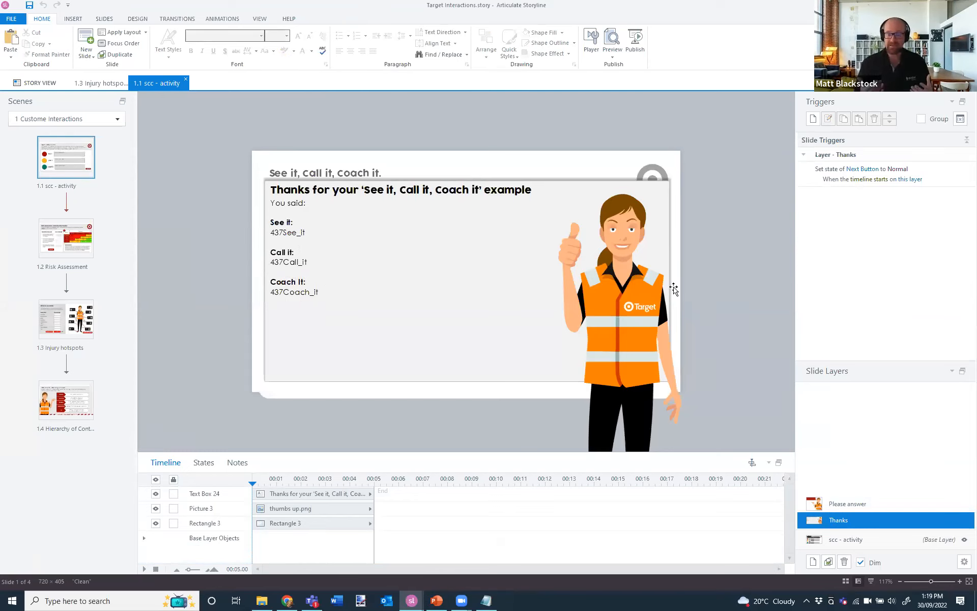
Switch back to the Rise 360 course preview in Chrome and continue the lesson past the submitted activity
key(alt+Tab)
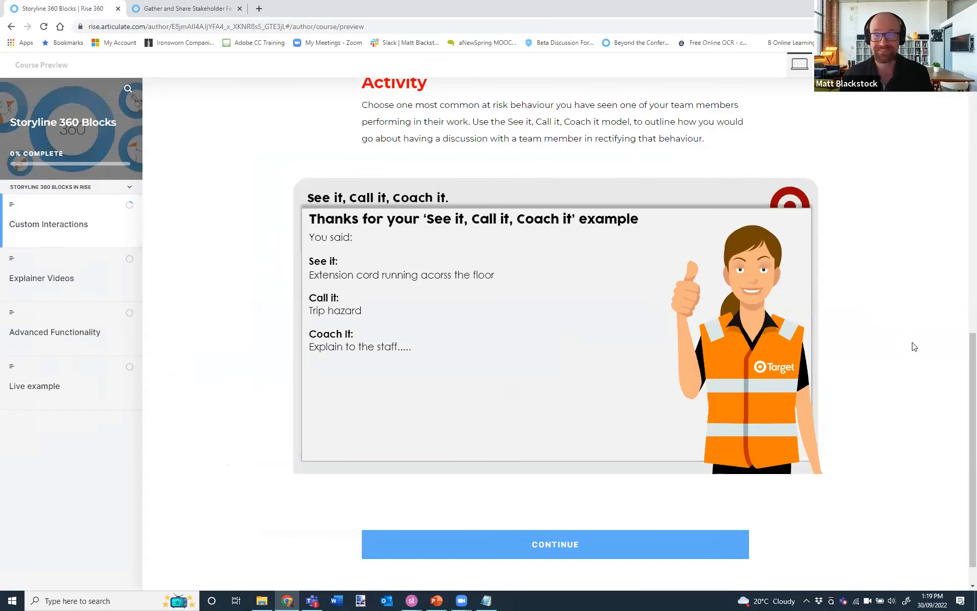
scroll(911, 345, down, 1)
click(586, 516)
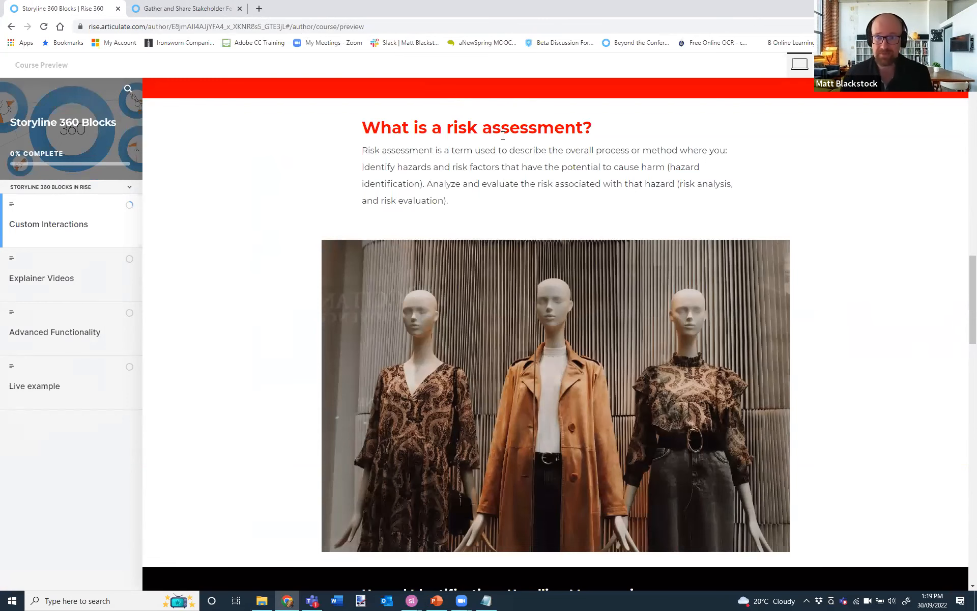
In the hazard quiz, select musculoskeletal injuries, bystanders struck by mannequins and stock falling off mannequins as hazards, and submit the answer
scroll(550, 178, down, 1)
scroll(540, 231, down, 1)
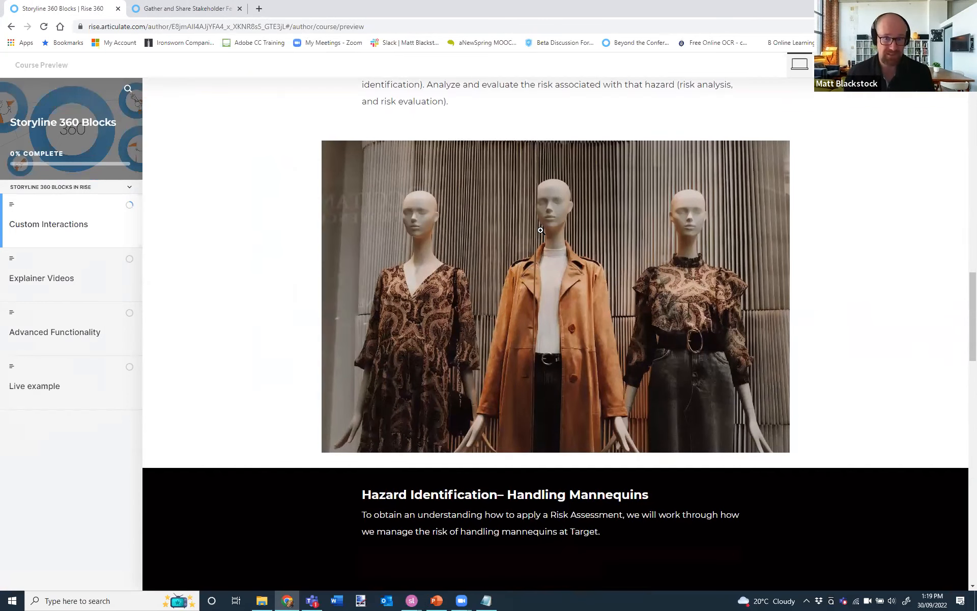
scroll(541, 231, down, 2)
scroll(541, 231, down, 1)
scroll(541, 230, down, 5)
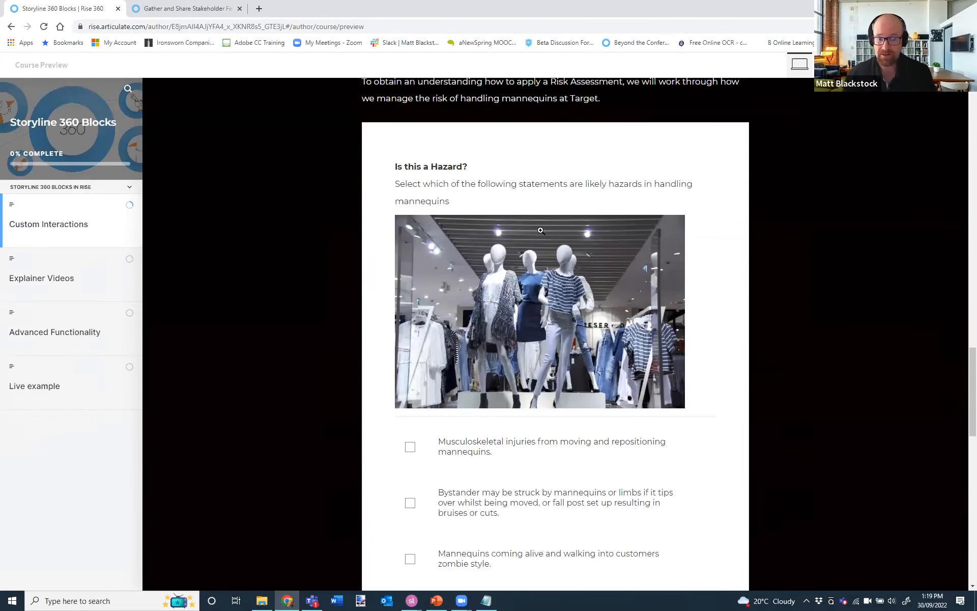
scroll(540, 230, down, 3)
click(461, 313)
click(466, 366)
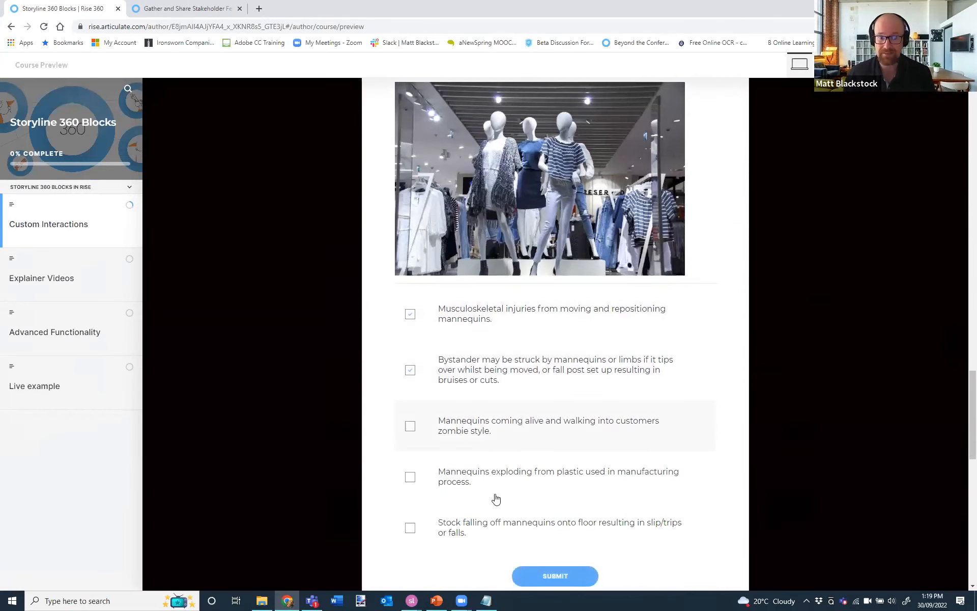
click(463, 529)
scroll(587, 533, down, 2)
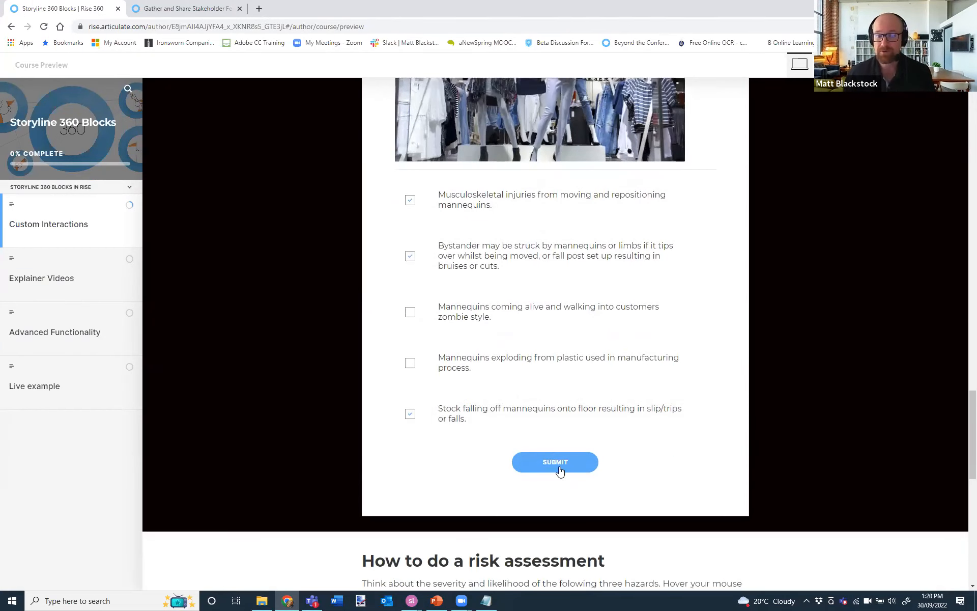
click(559, 466)
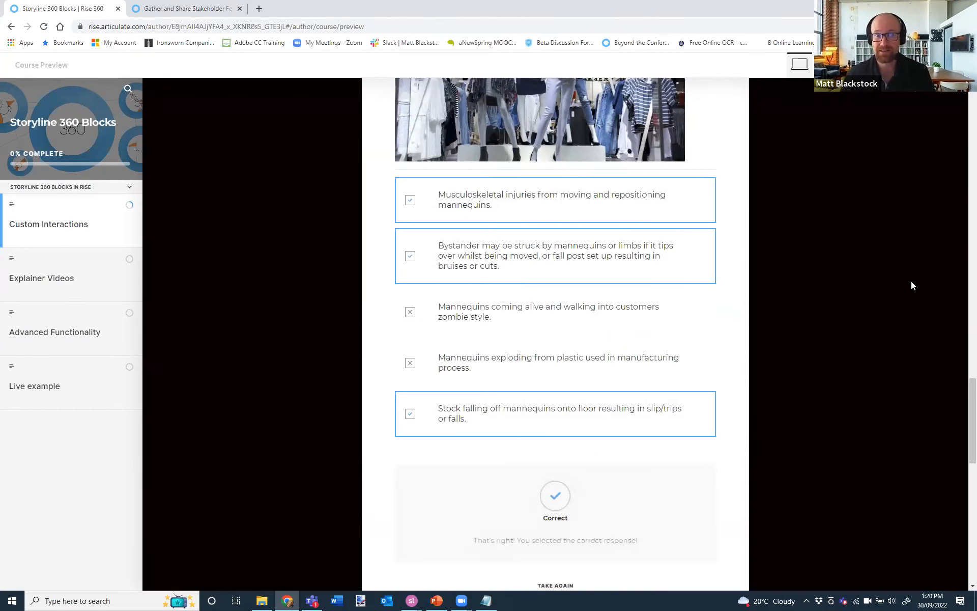
Examine the Risk Assessment – Handling Mannequins interaction: its tip, the Very Likely and Likely descriptors, and the rating matrix
scroll(832, 263, up, 7)
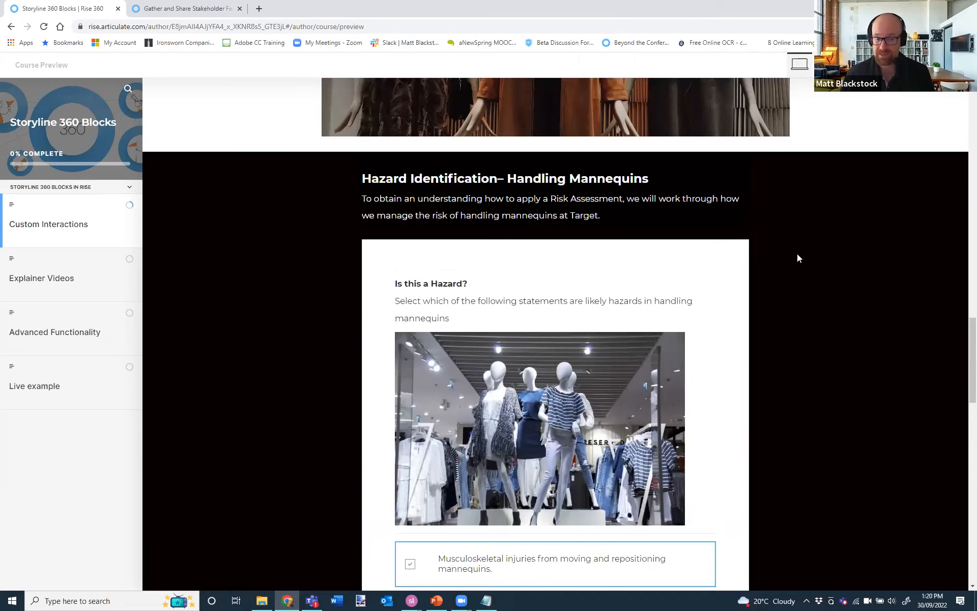
scroll(799, 258, down, 7)
scroll(798, 259, down, 7)
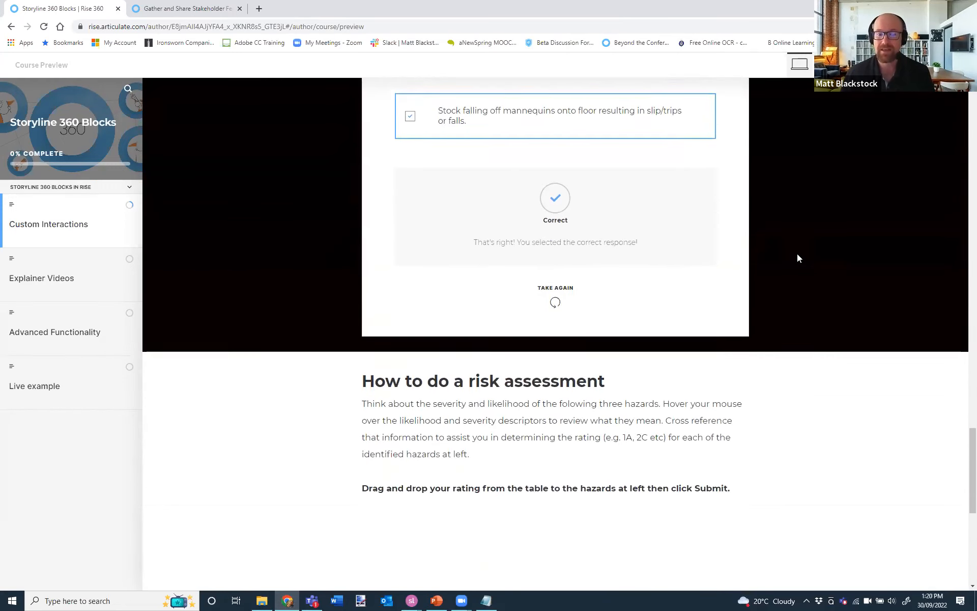
scroll(797, 258, down, 7)
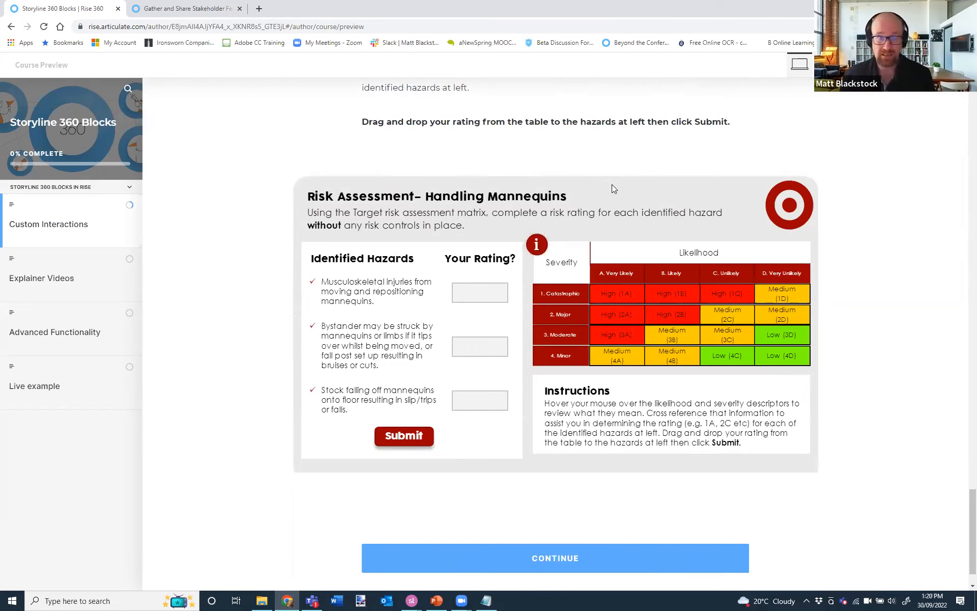
click(538, 245)
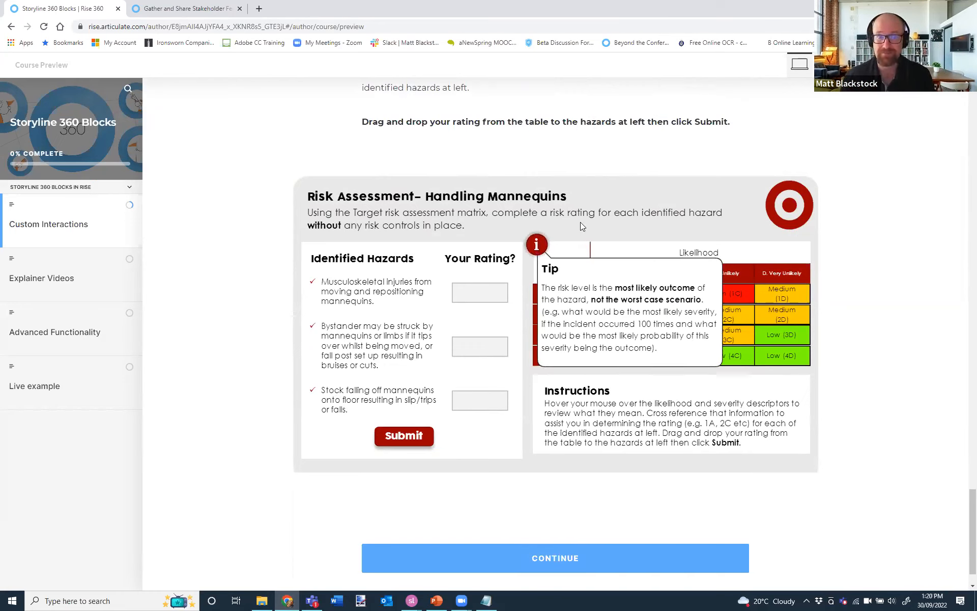
click(573, 273)
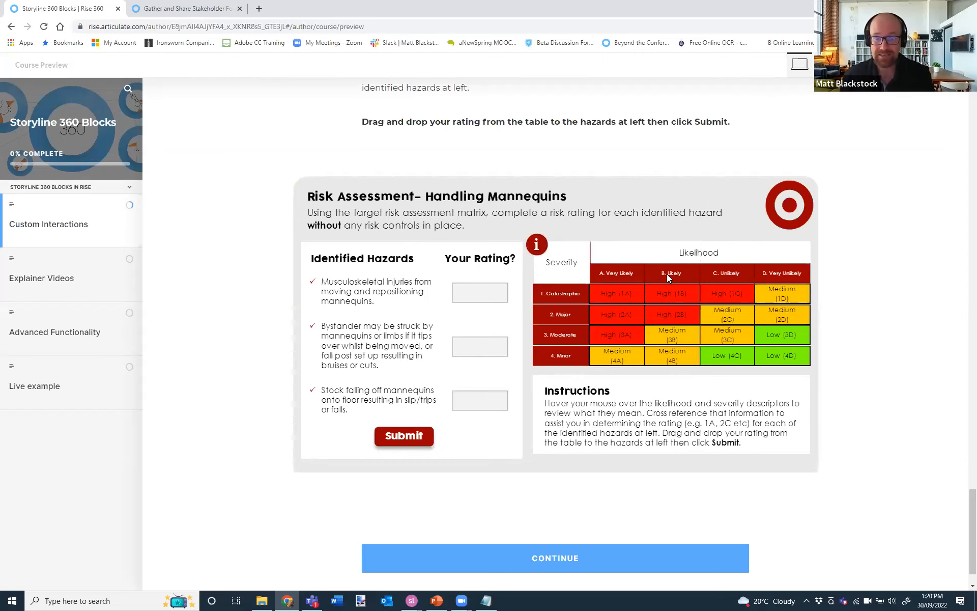
mouse_move(619, 275)
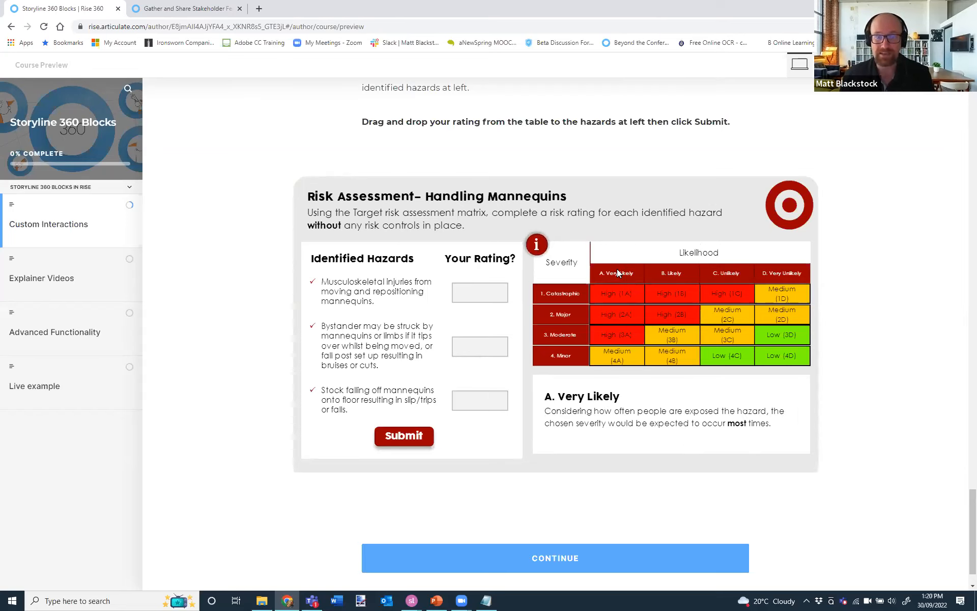
click(669, 271)
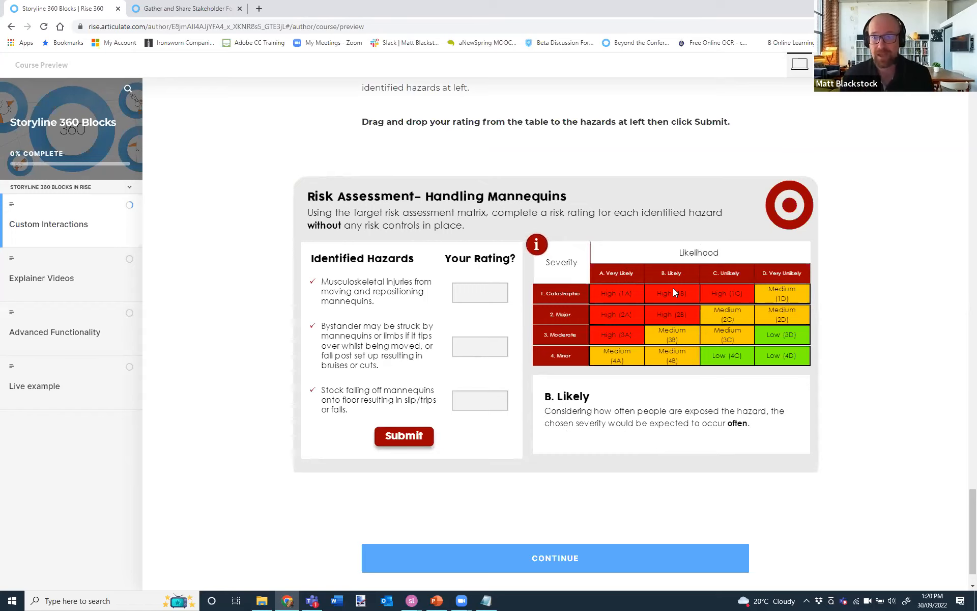
click(595, 329)
click(728, 313)
Rate musculoskeletal injuries Medium (1D), bystanders being struck Low (3D) and falling stock Medium (3C), and submit the ratings
drag(784, 301, 515, 295)
drag(797, 339, 498, 351)
drag(728, 335, 472, 402)
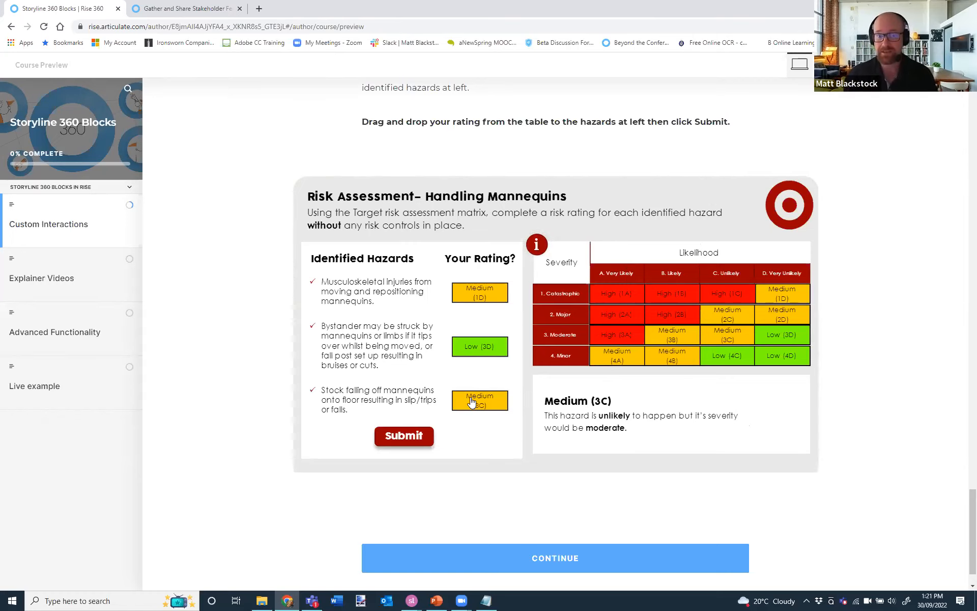
click(413, 438)
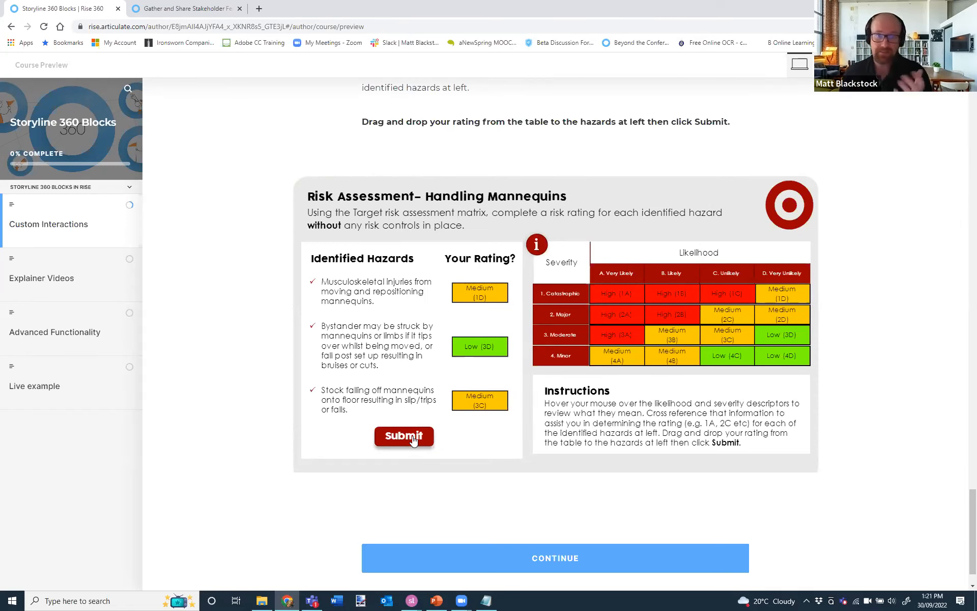
click(414, 439)
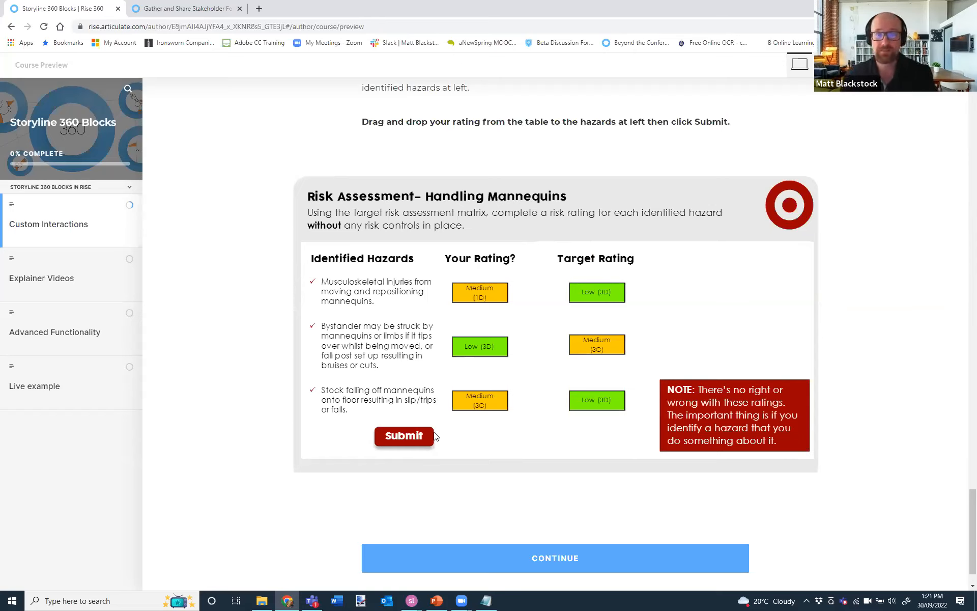
click(396, 444)
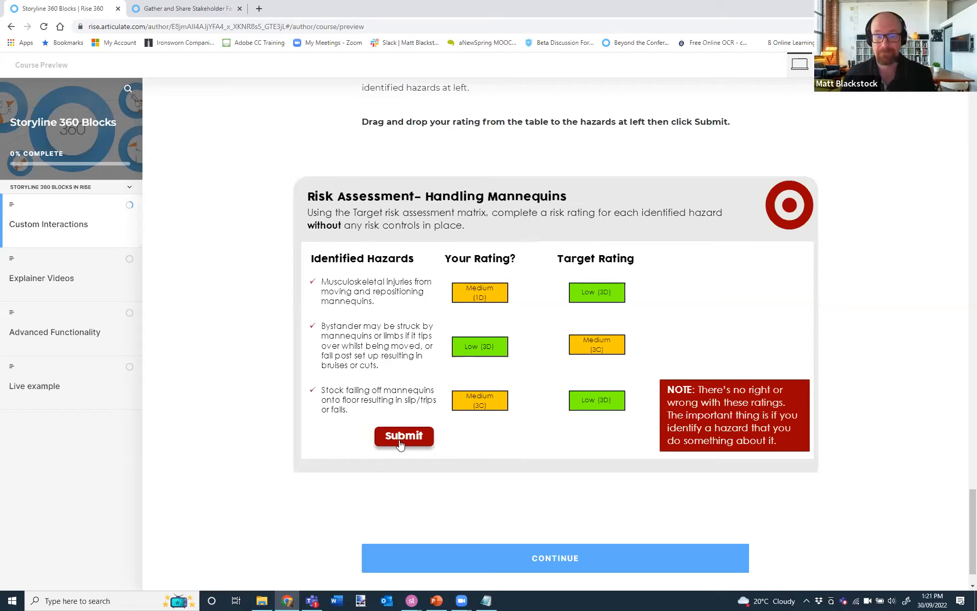
Continue the lesson to Injury Measures and expand the Back entry under Common Injuries to review its content
click(541, 561)
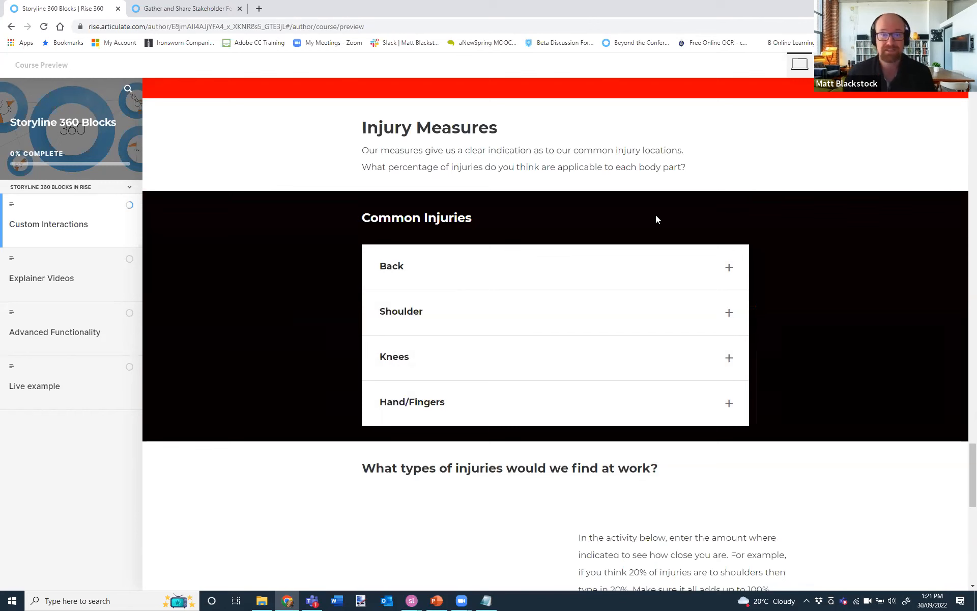
click(727, 269)
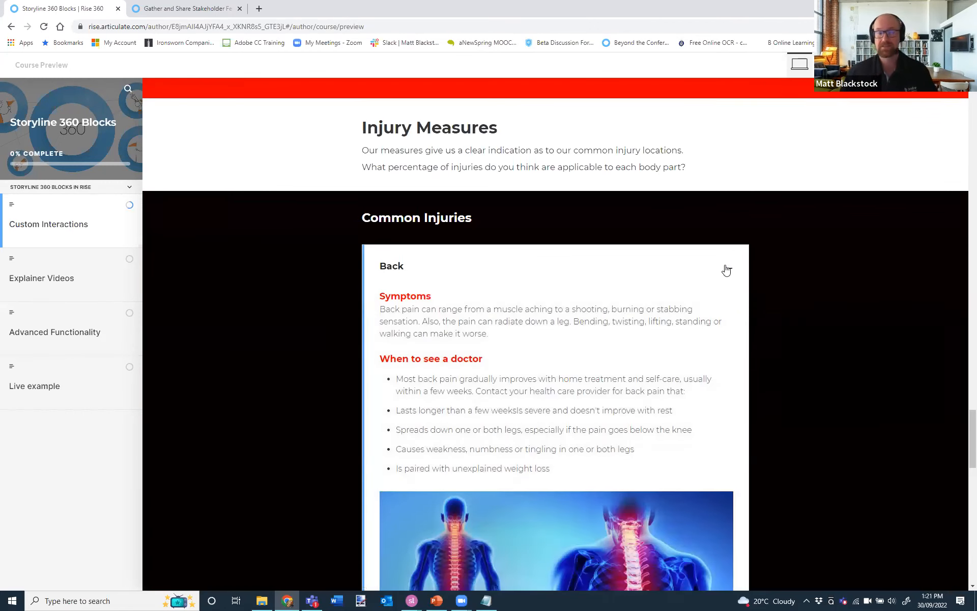
scroll(718, 254, down, 2)
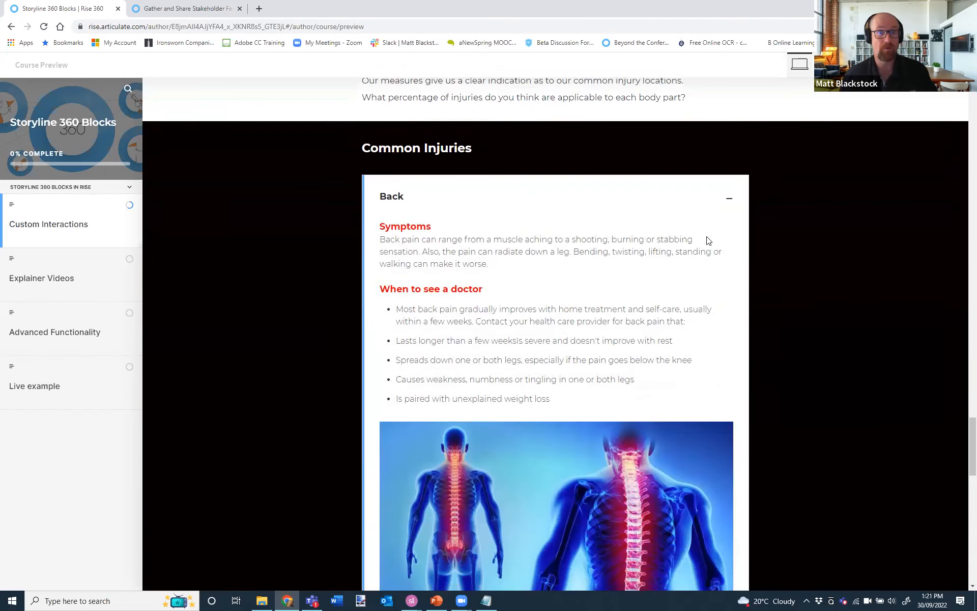
scroll(709, 239, down, 3)
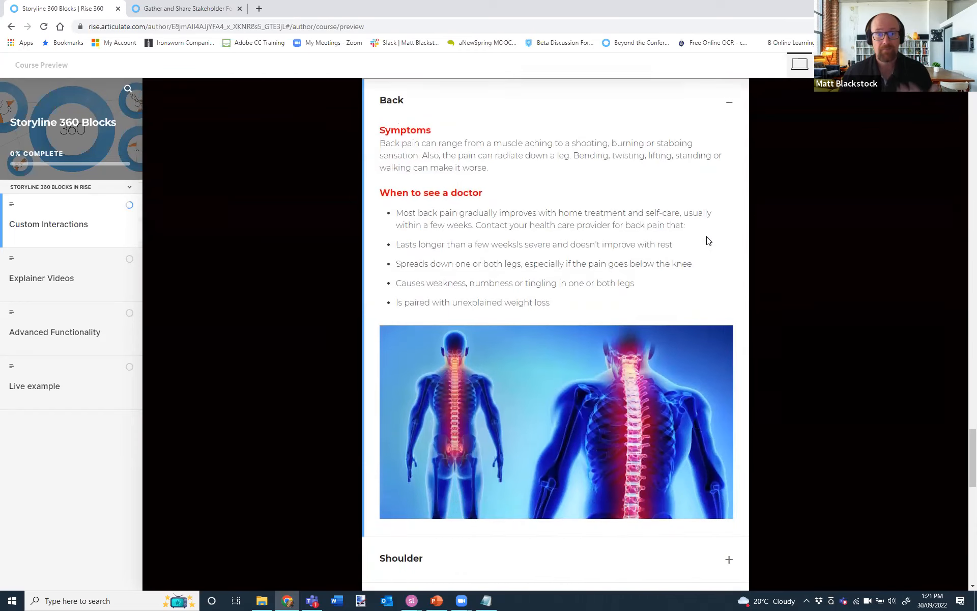
scroll(708, 240, down, 1)
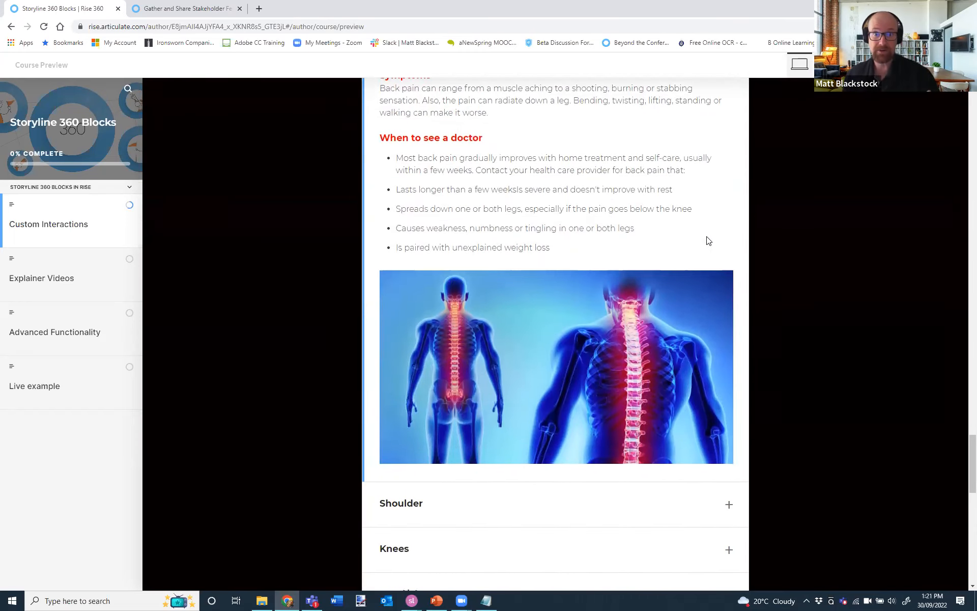
scroll(705, 229, down, 6)
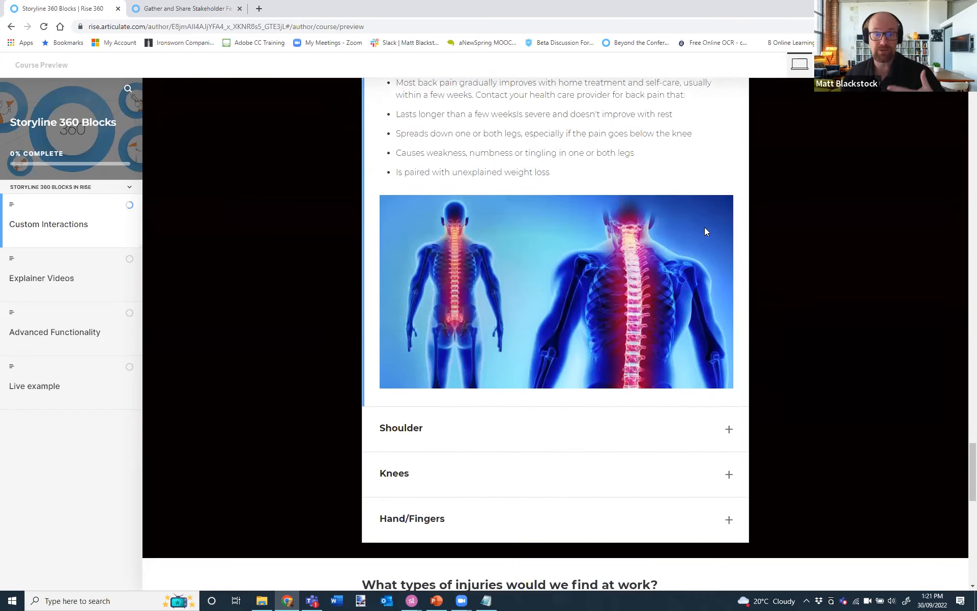
In the injury percentage activity, enter 10 each for Shoulder, Forearm/Wrist, Knee and Foot/Toes
scroll(706, 230, down, 4)
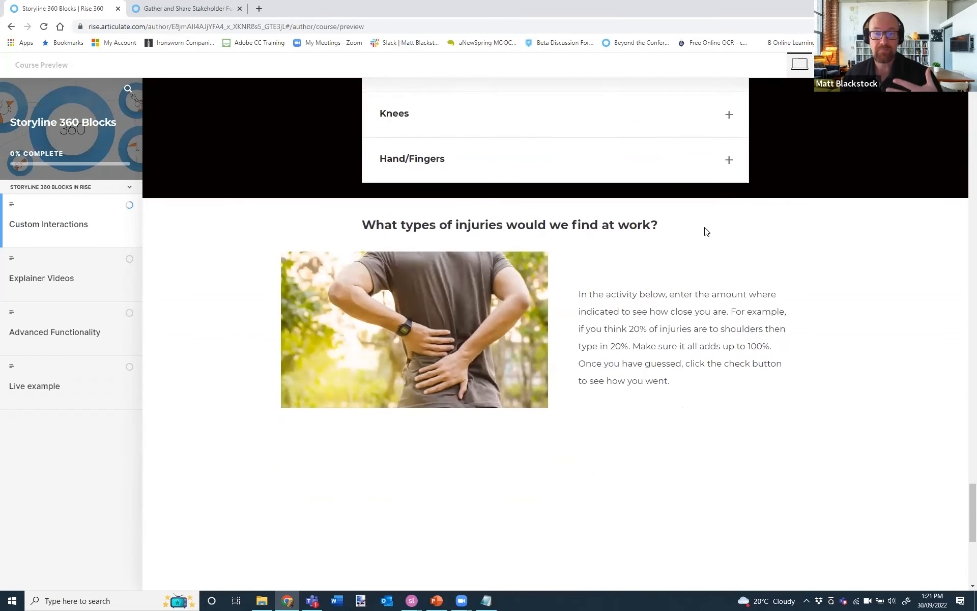
scroll(705, 227, down, 2)
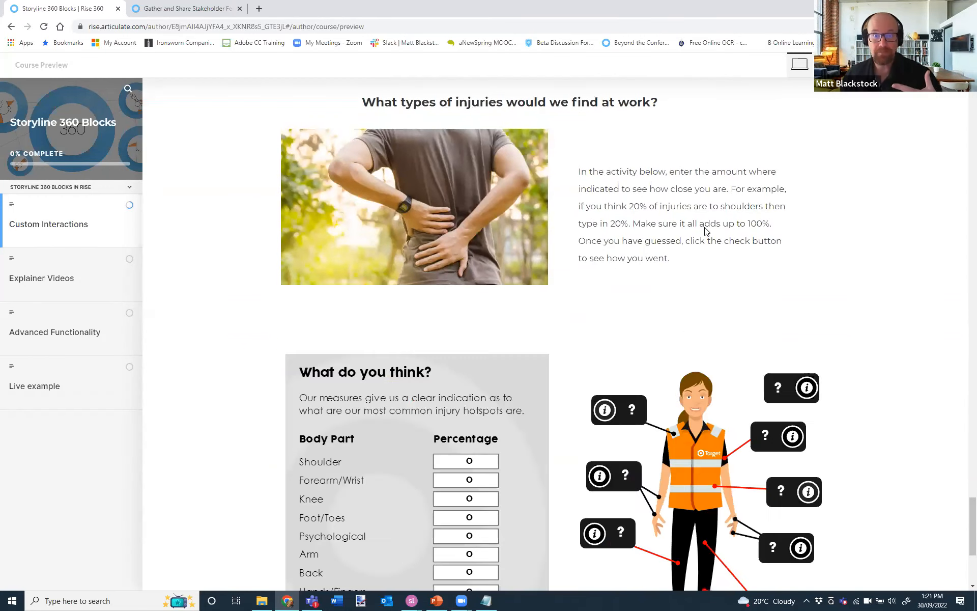
scroll(705, 231, down, 3)
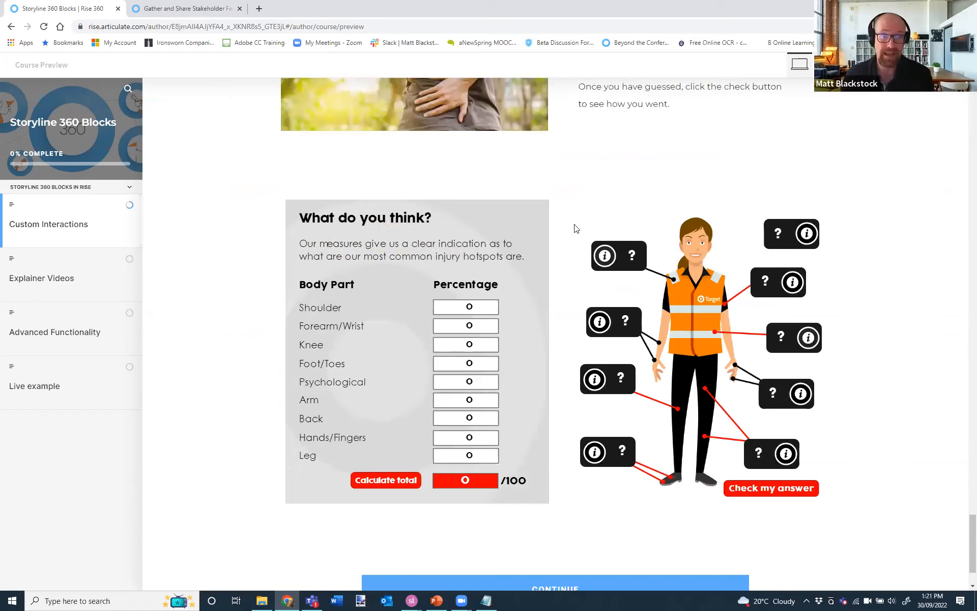
click(479, 308)
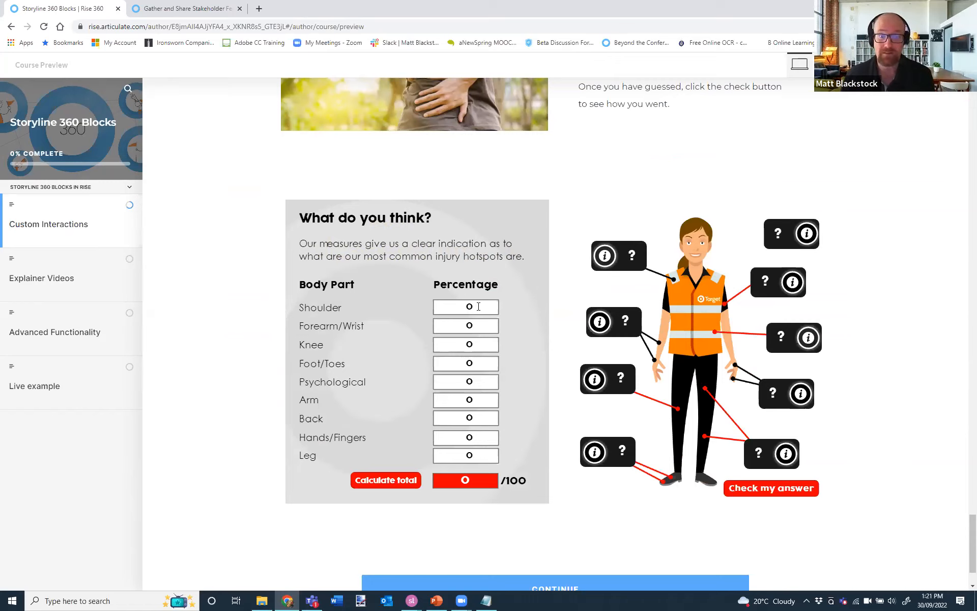
double_click(479, 306)
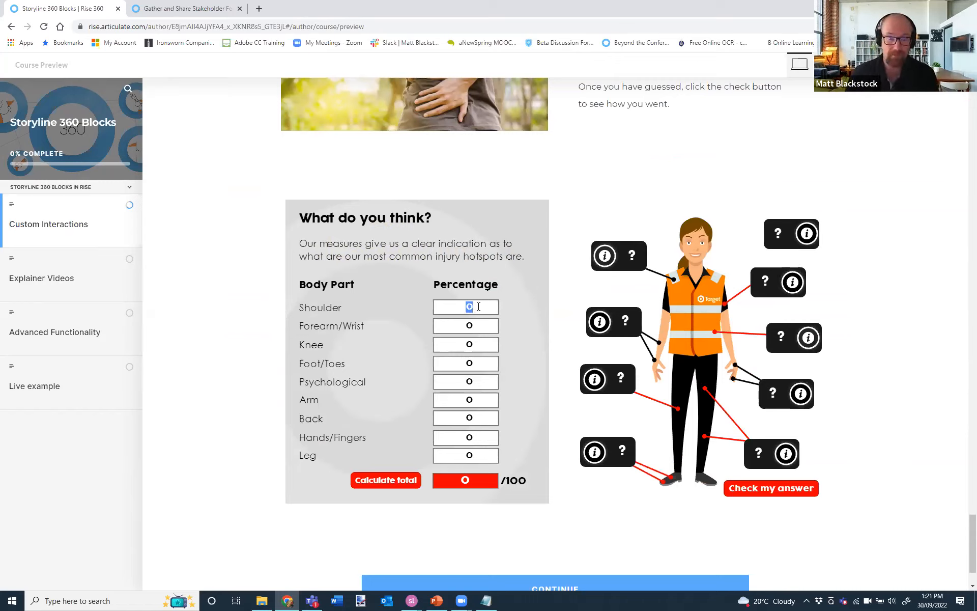
text(10)
click(466, 326)
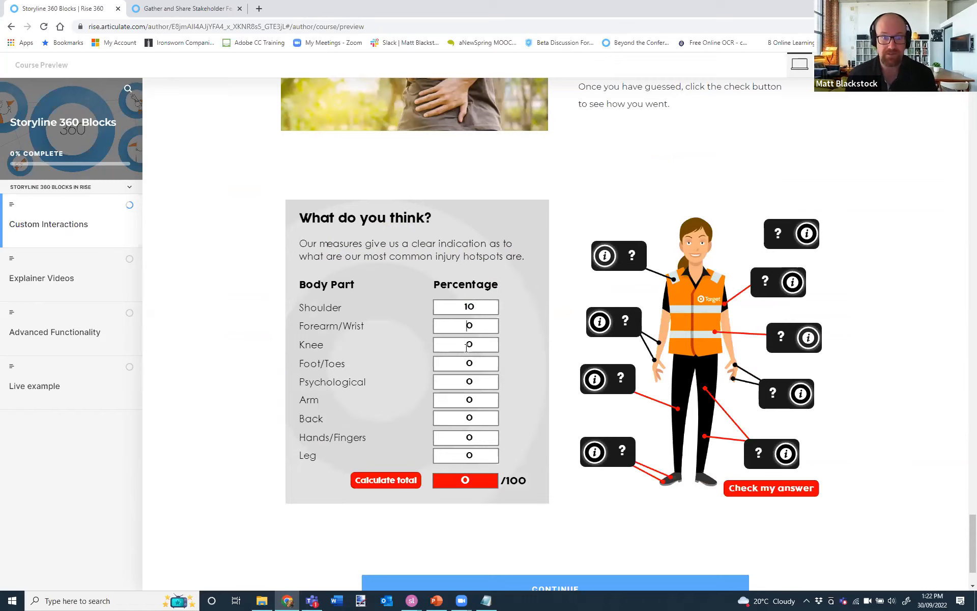
text(1)
double_click(467, 347)
text(101)
Enter 10 each for Psychological, Arm, Hands/Fingers and Leg and 20 for Back, and calculate the total
click(460, 381)
text(1)
click(467, 407)
text(12)
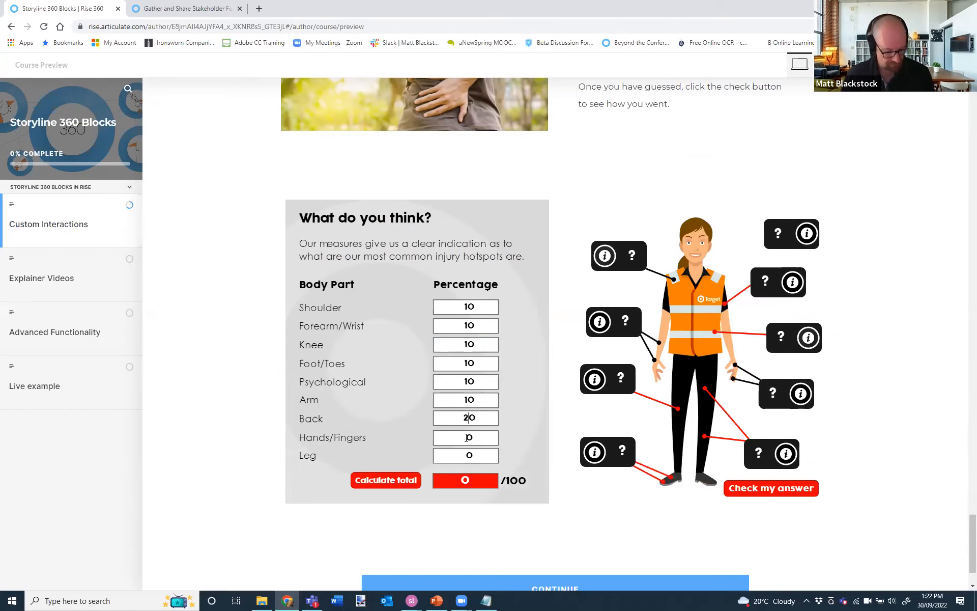
text(1)
click(467, 453)
text(1)
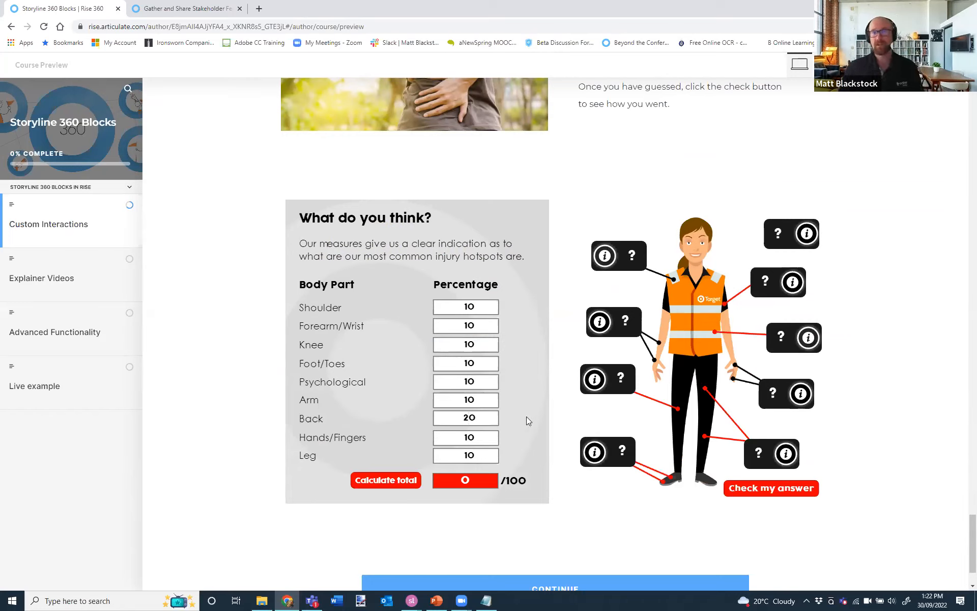
click(400, 479)
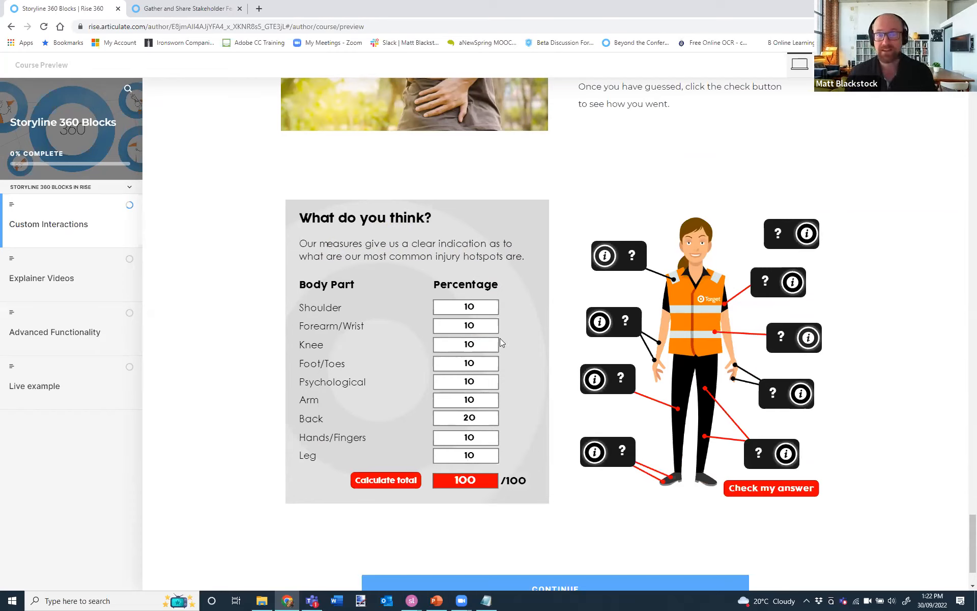
Check the percentage answers and show the information callouts for the Psychological and Shoulder injuries
click(777, 494)
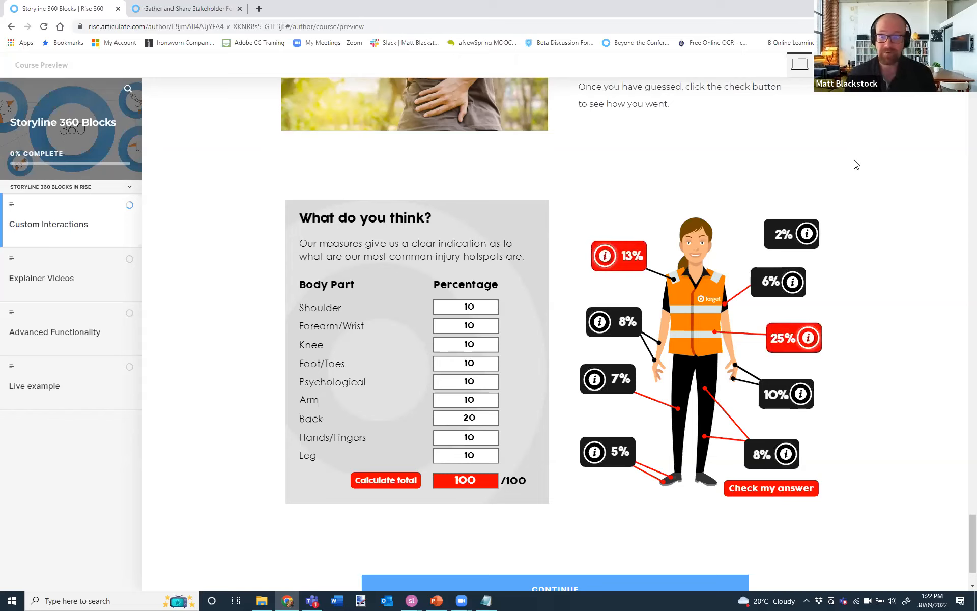
click(806, 237)
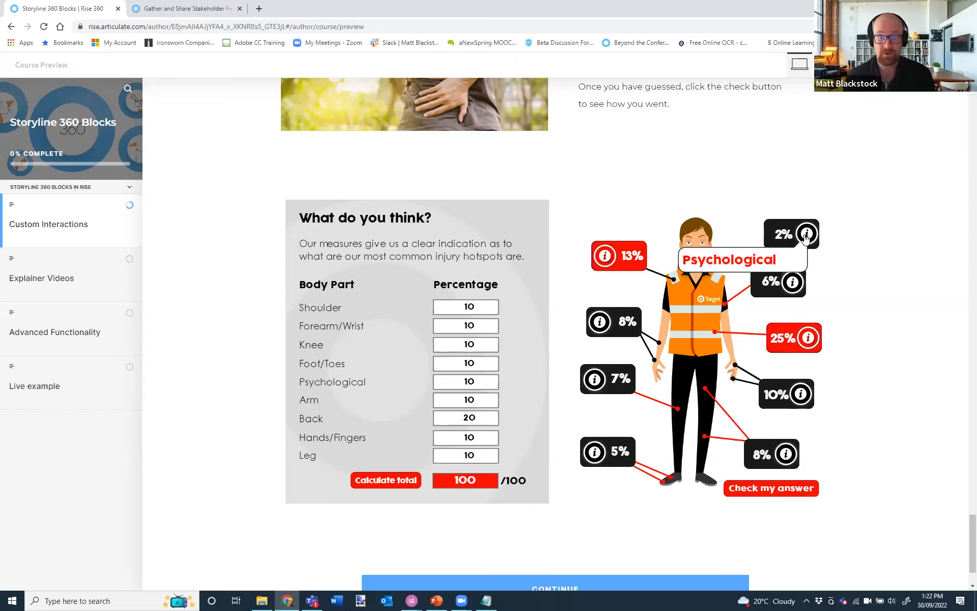
click(604, 257)
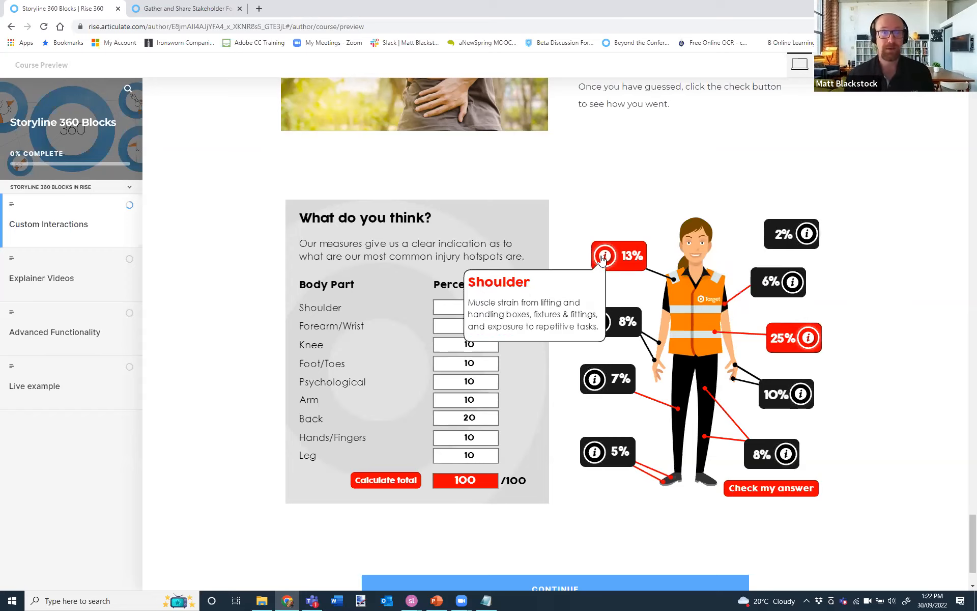
click(629, 261)
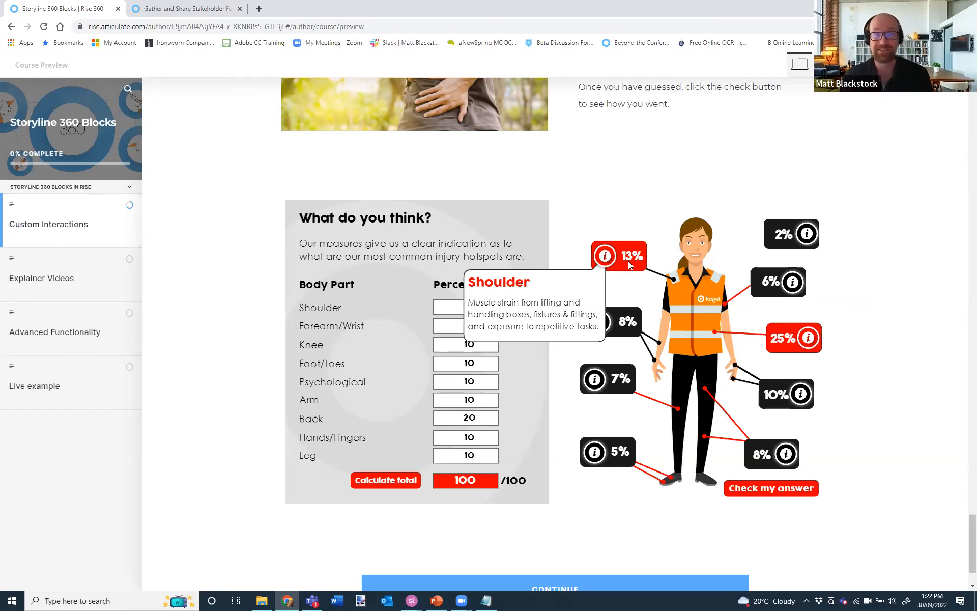
Continue the lesson to Click and Reveals and reveal the Eliminate and Substitute details in the Hierarchy of Control interaction
scroll(657, 239, down, 1)
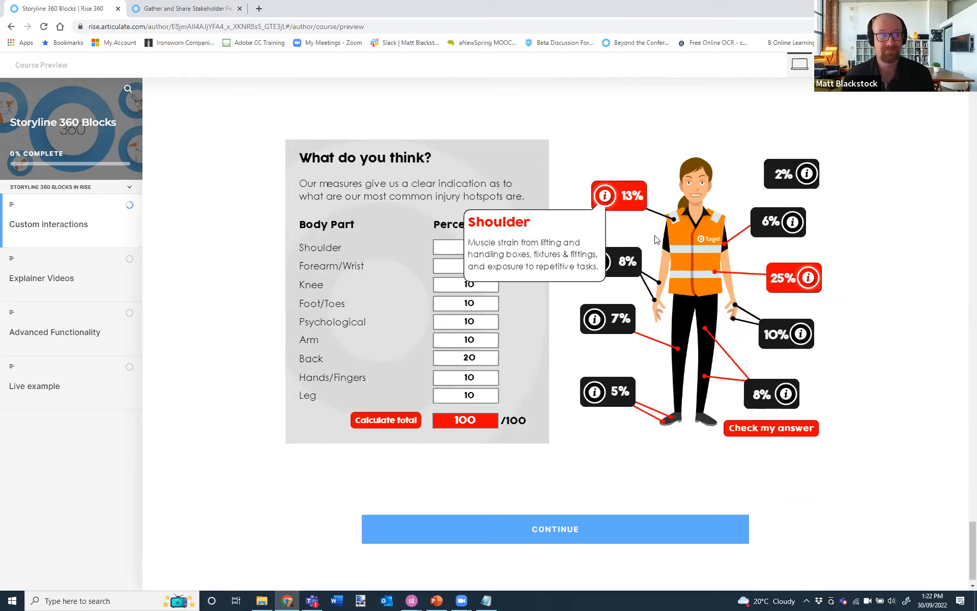
scroll(656, 239, down, 1)
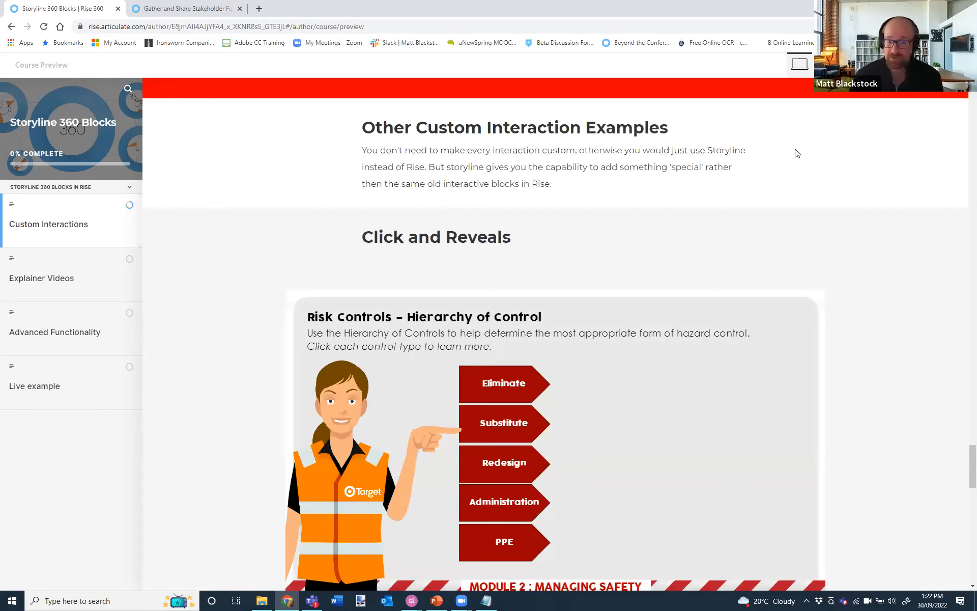
scroll(796, 151, down, 2)
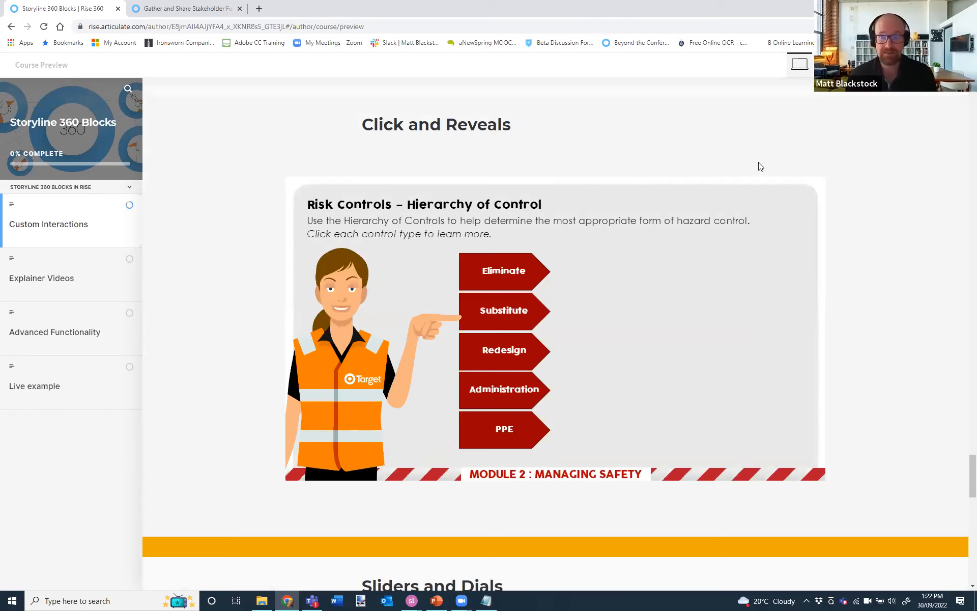
click(503, 271)
click(505, 306)
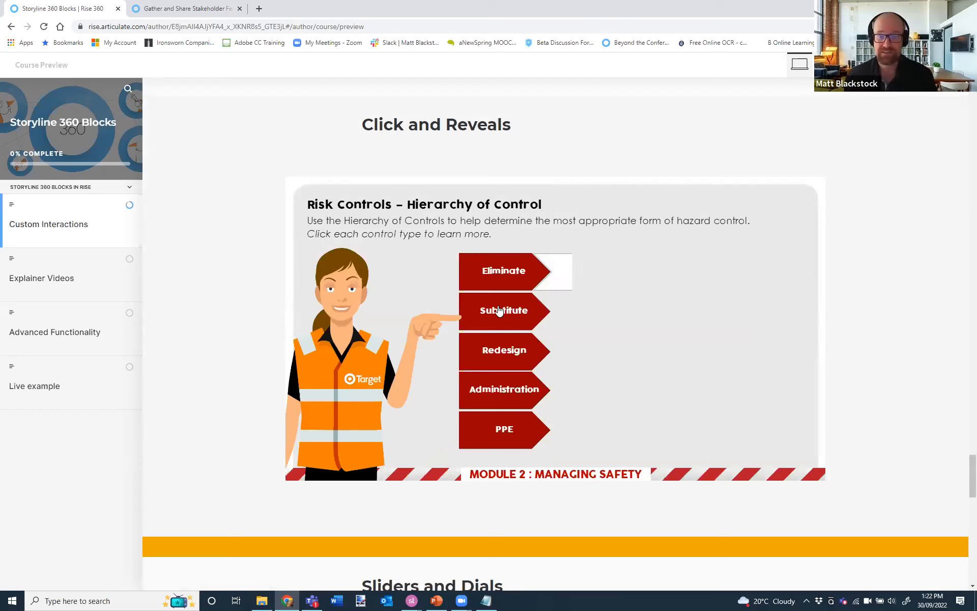
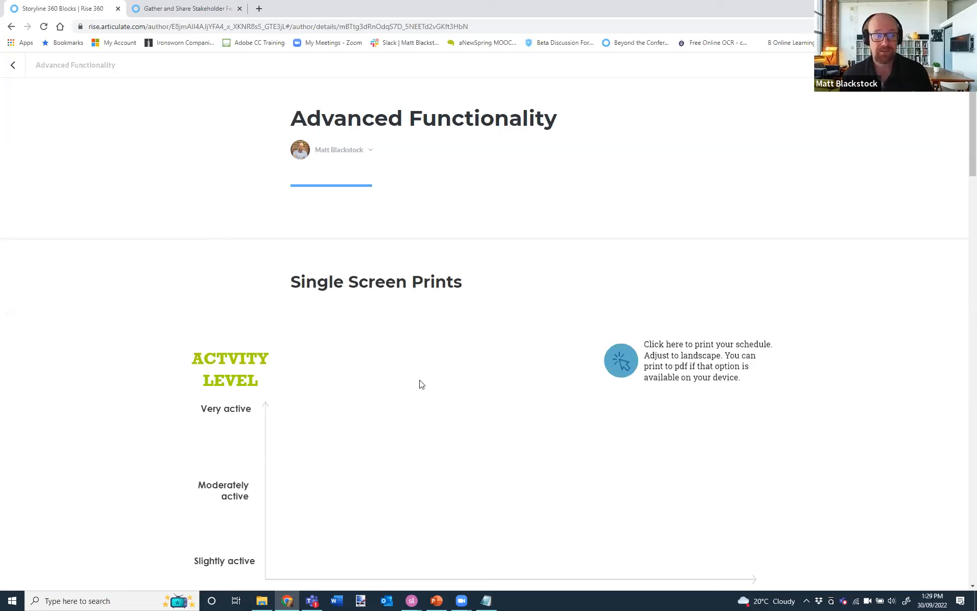
Review the Single Screen Prints blocks in the Advanced Functionality lesson and open the lesson's preview
scroll(876, 370, down, 1)
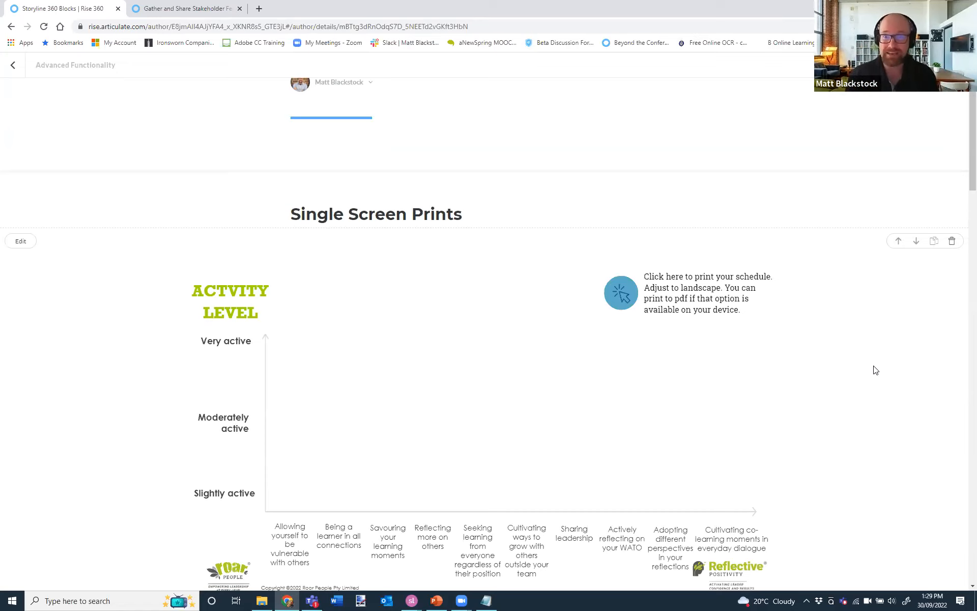
scroll(875, 369, down, 1)
scroll(855, 279, down, 1)
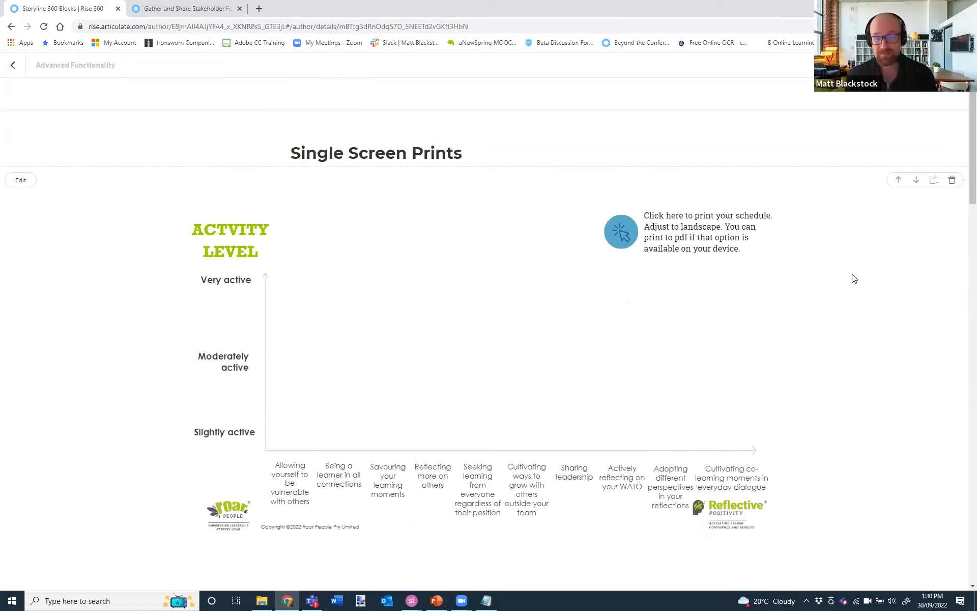
scroll(854, 279, down, 3)
scroll(854, 279, down, 8)
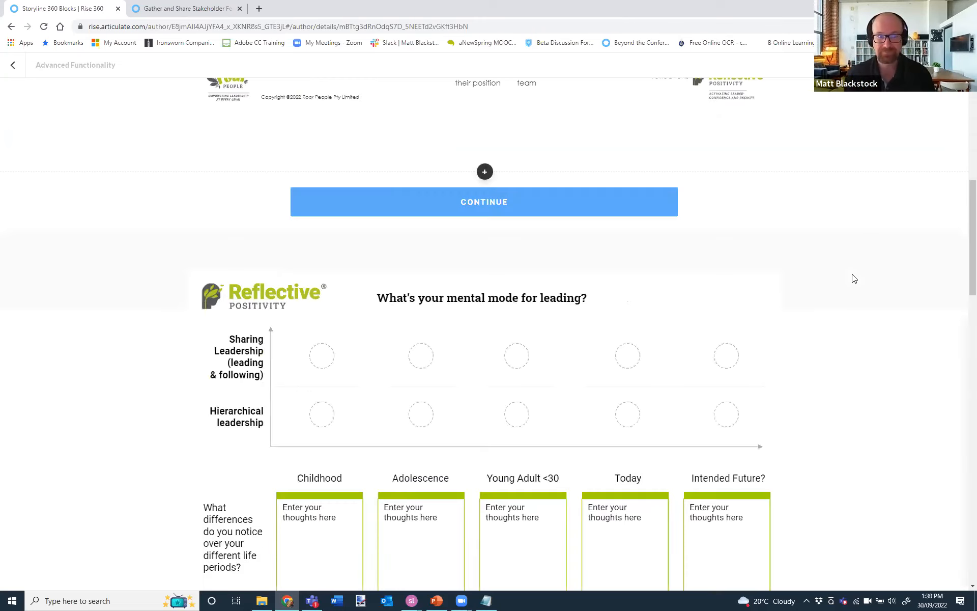
click(942, 65)
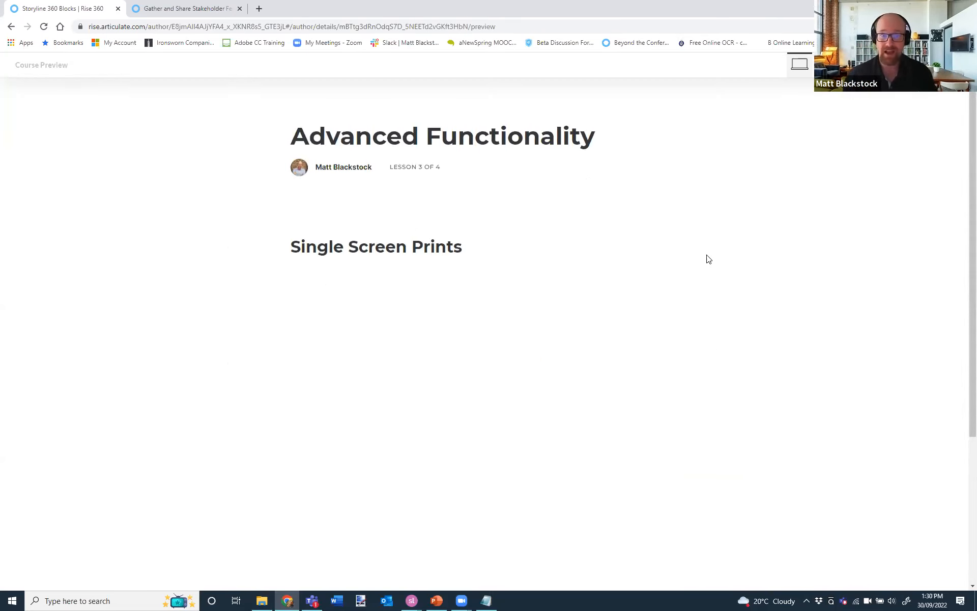
In the mental mode activity, mark Sharing Leadership for Childhood, Young Adult <30 and Today, and Hierarchical leadership for Adolescence and Intended Future
scroll(707, 258, down, 4)
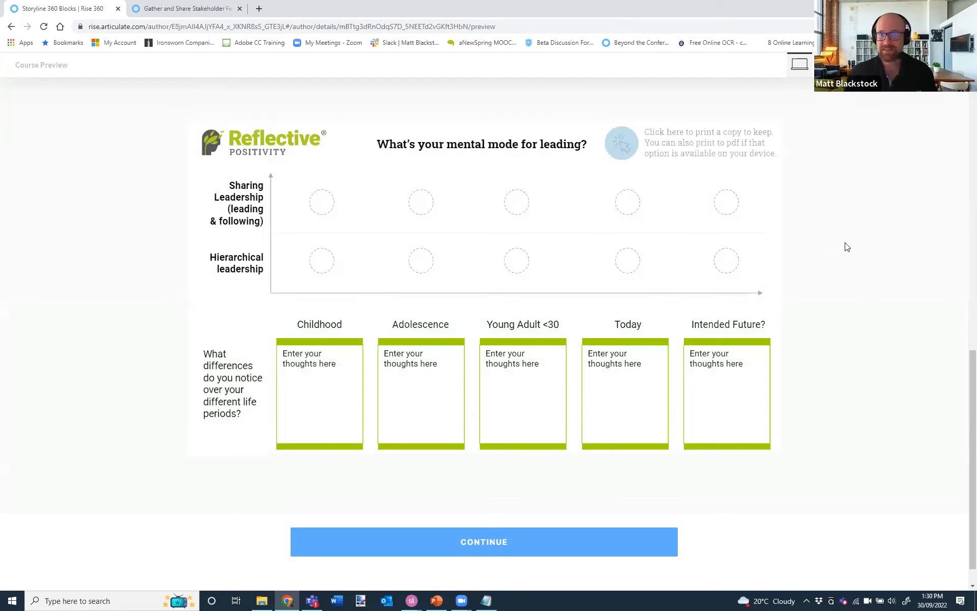
click(323, 205)
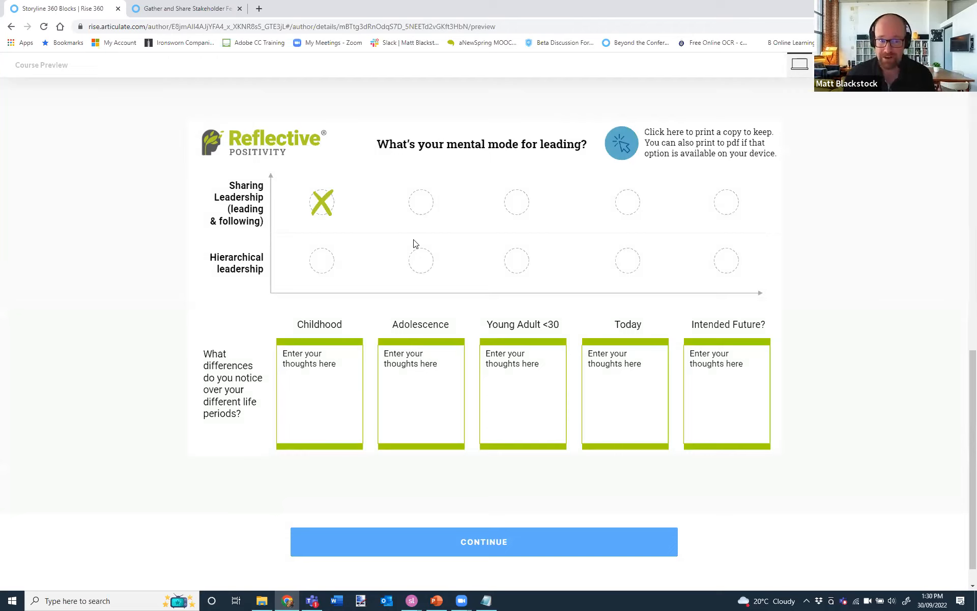
click(425, 260)
click(526, 207)
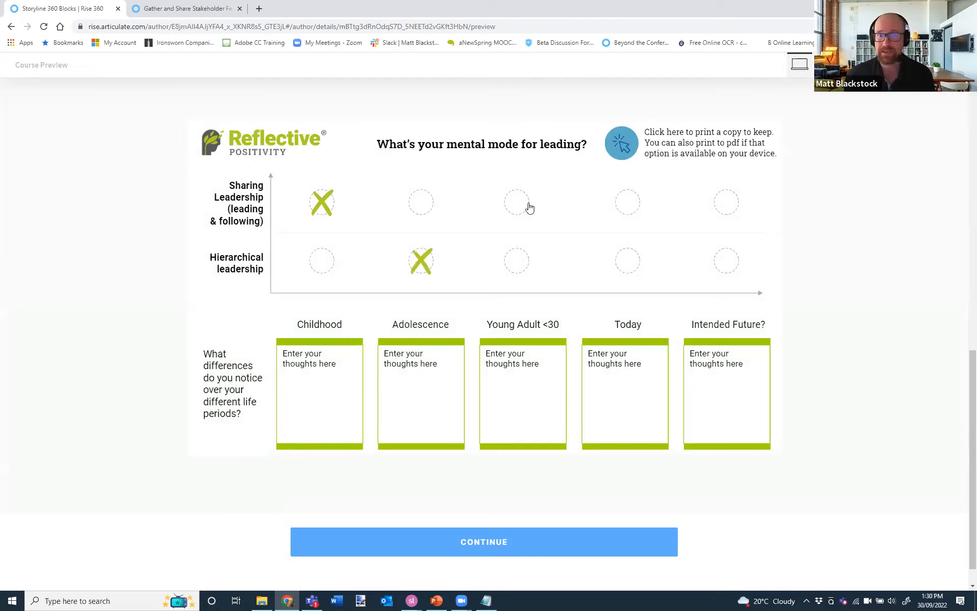
click(628, 206)
click(727, 262)
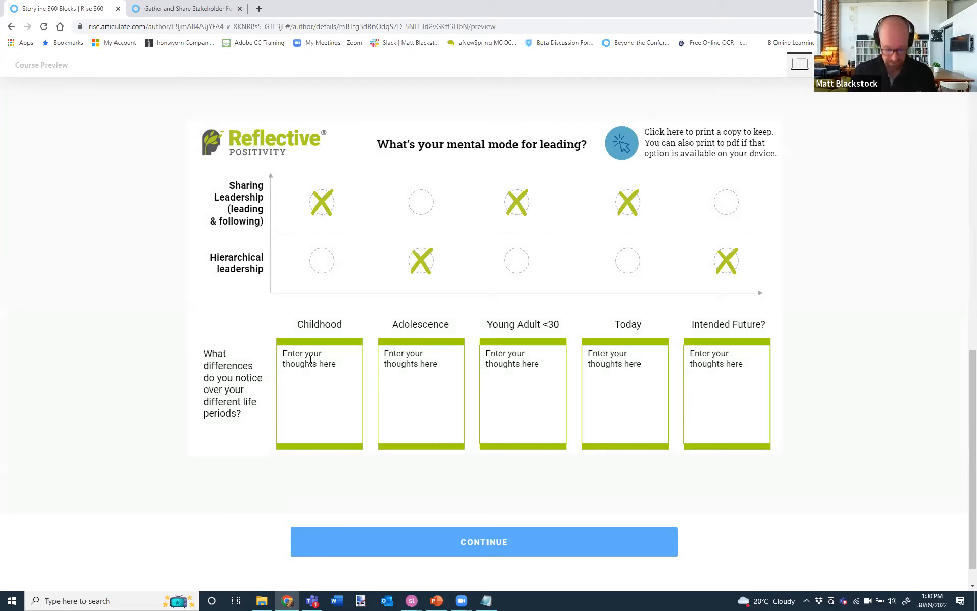
Enter "As a child I thought leading was all anout...." for Childhood and "I found out in my teenage years...." for Adolescence
text(As a child I thought leading was all anout....)
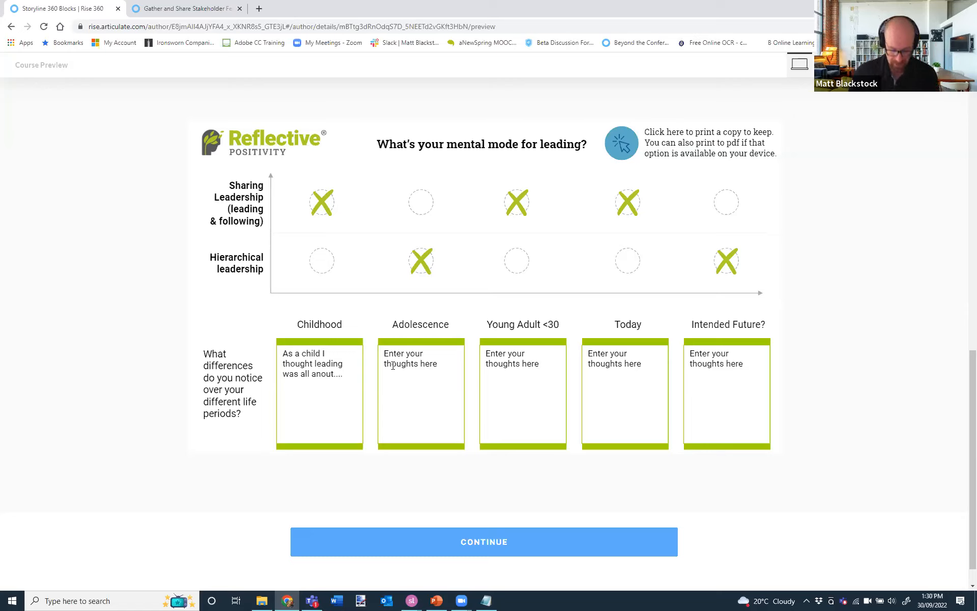
click(393, 365)
text(I found out in m)
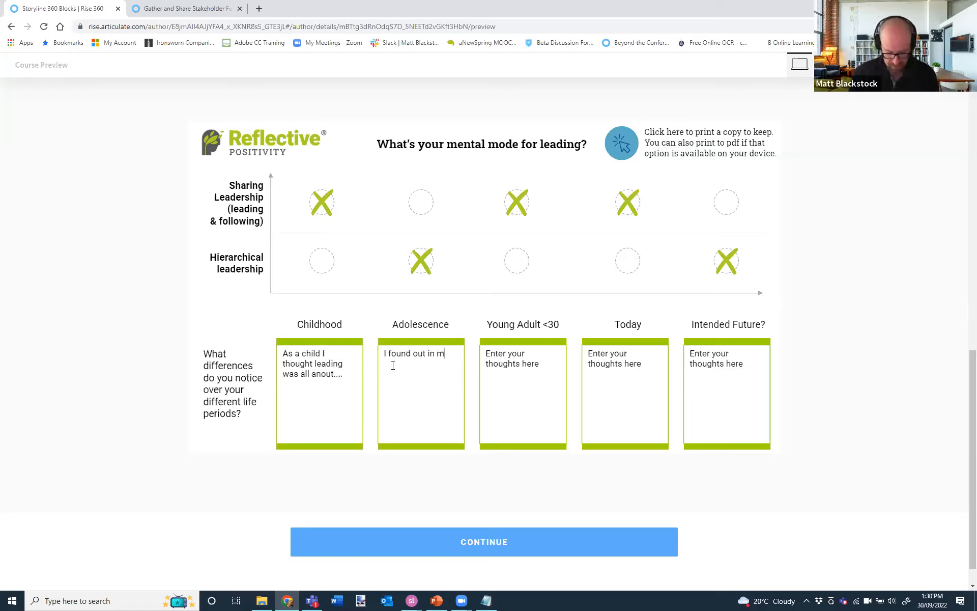
text(y teenage y)
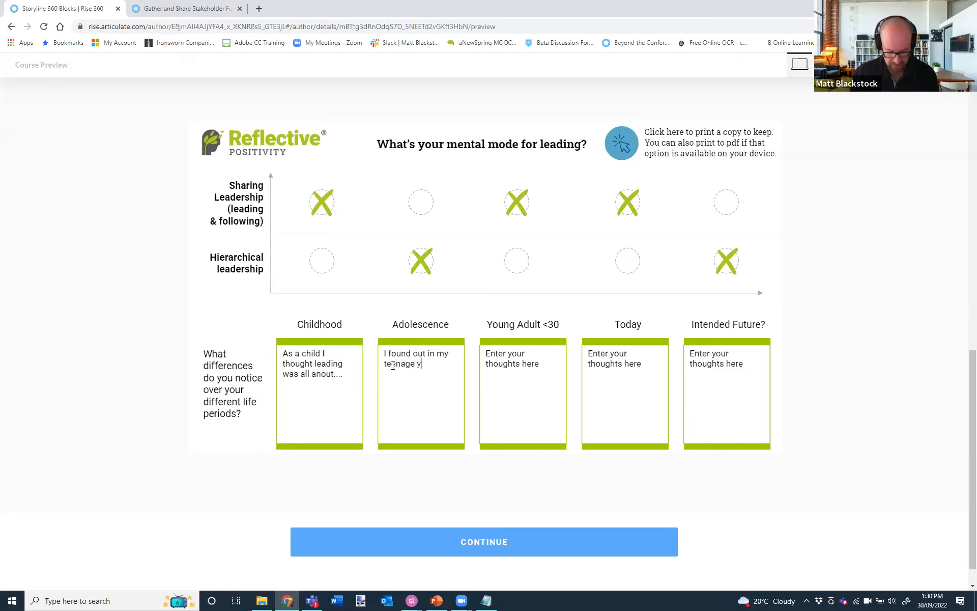
text(ears ....)
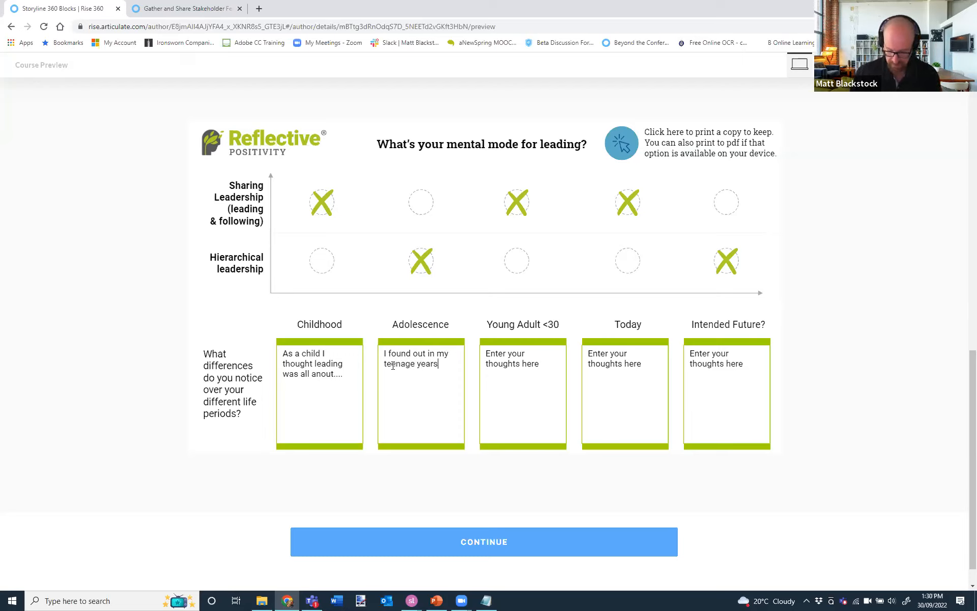
Enter "I moved mny approach to collaborative leading" for Young Adult <30 and "Im doing a webinar" for Today
click(501, 353)
text(I moved mny approach to collaborative leading)
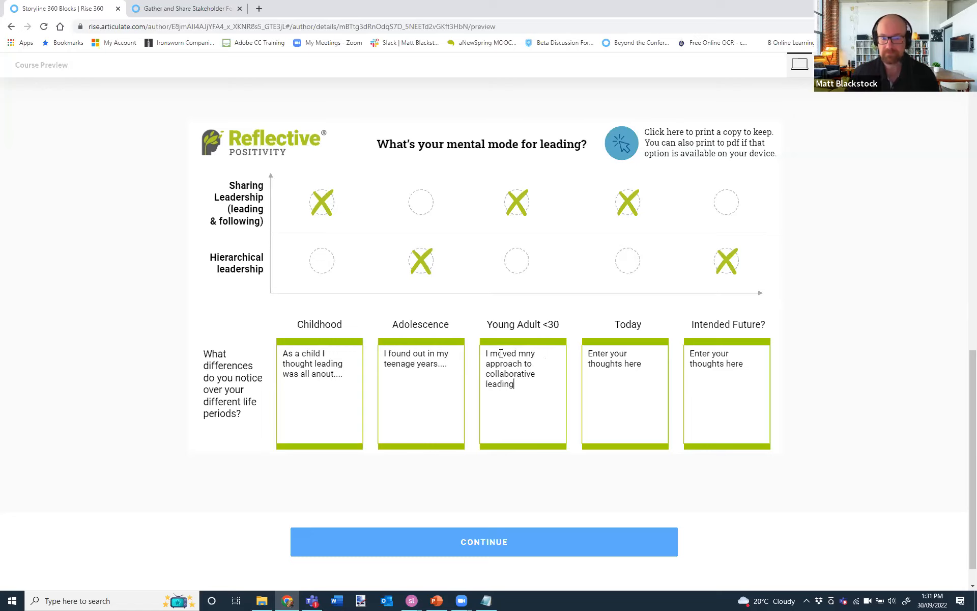
click(609, 358)
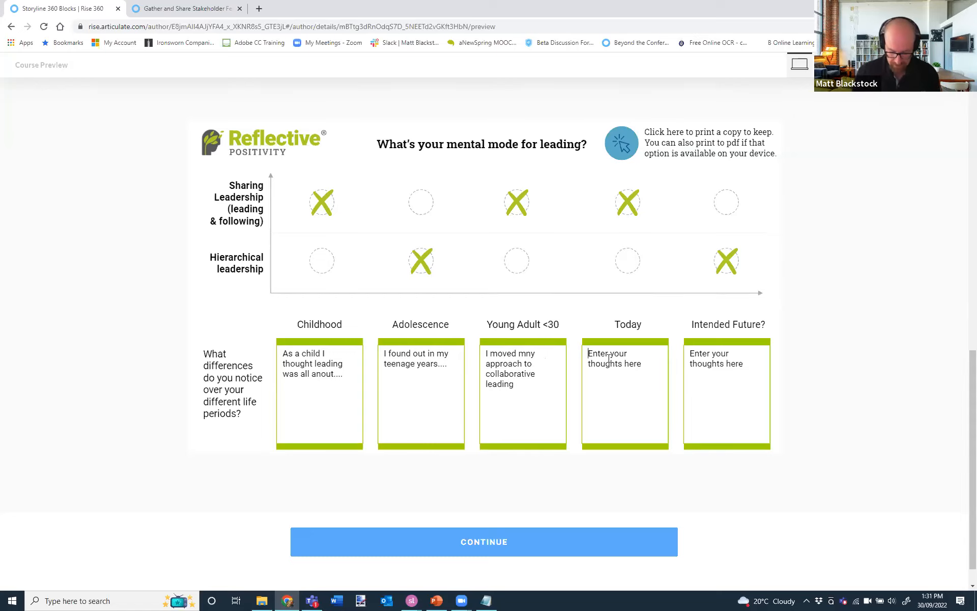
text(Im doing )
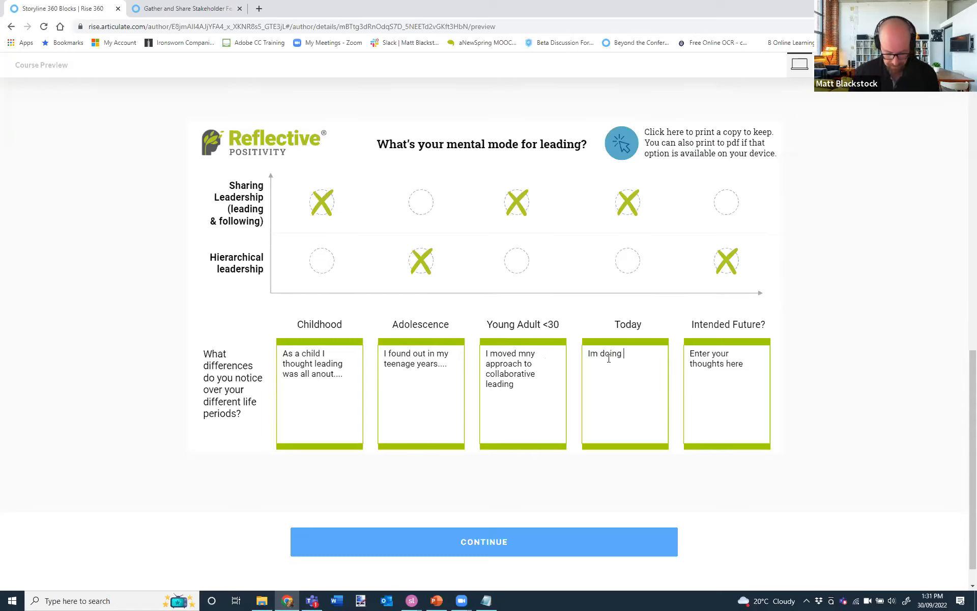
text(a webinar)
Enter "Continuous and neverending improvement..." as the thoughts for Intended Future
click(706, 358)
text(C)
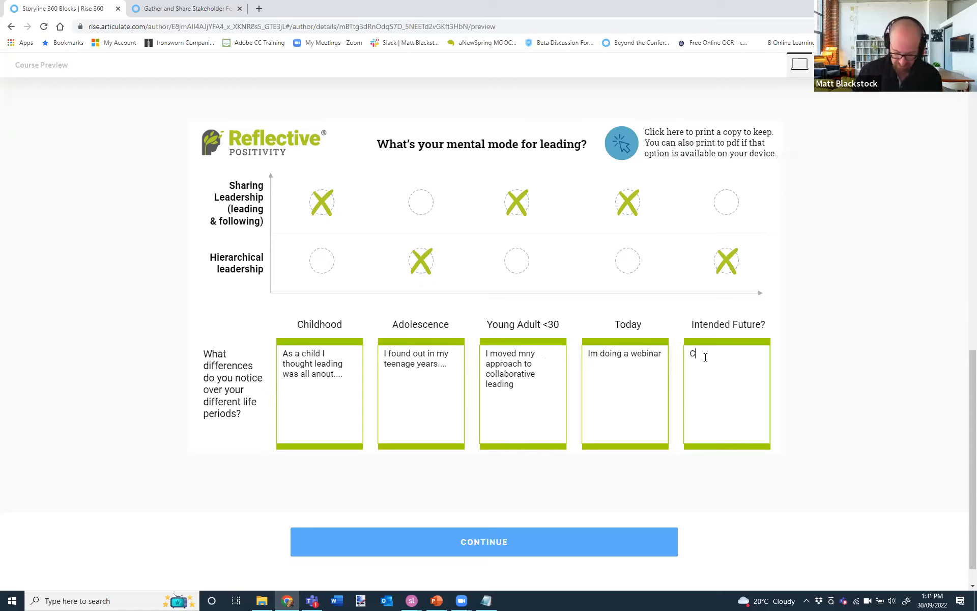
text(ontinuo)
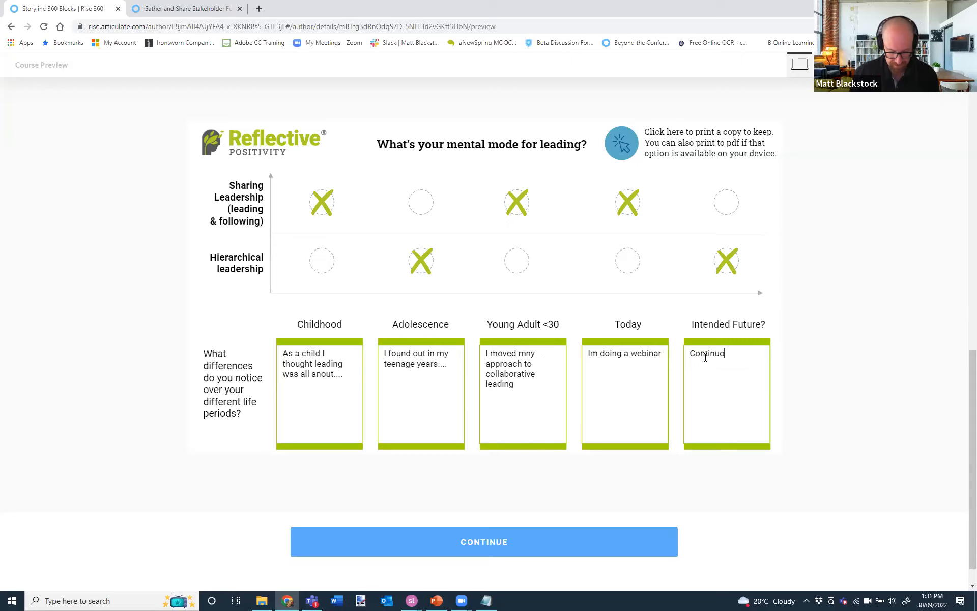
text(us and never)
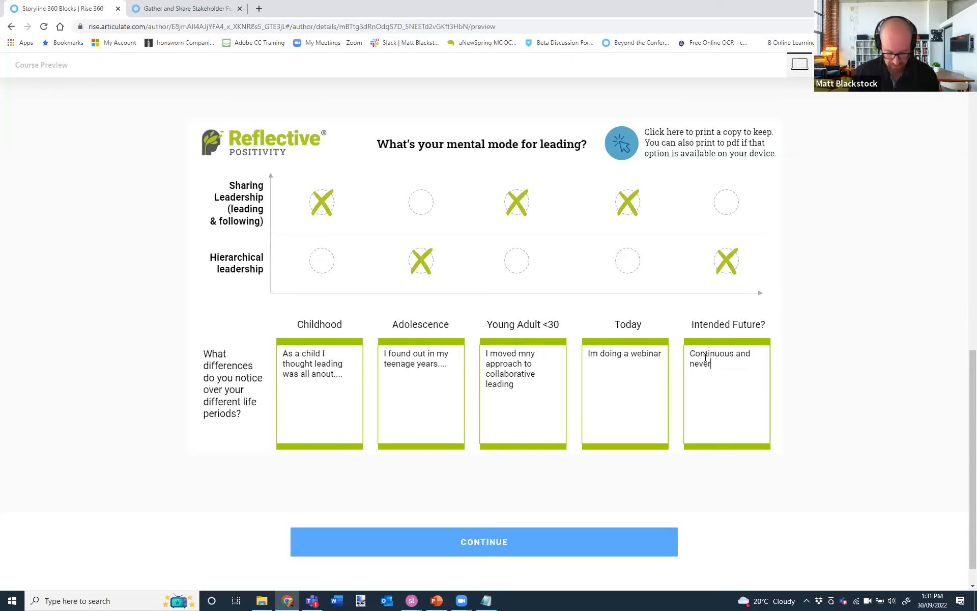
text(ending improv)
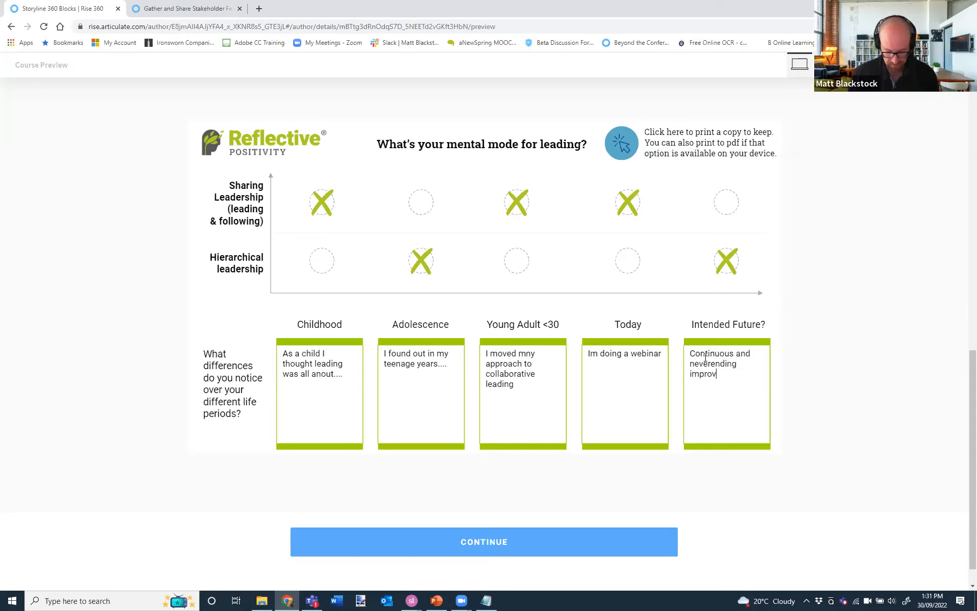
text(ement)
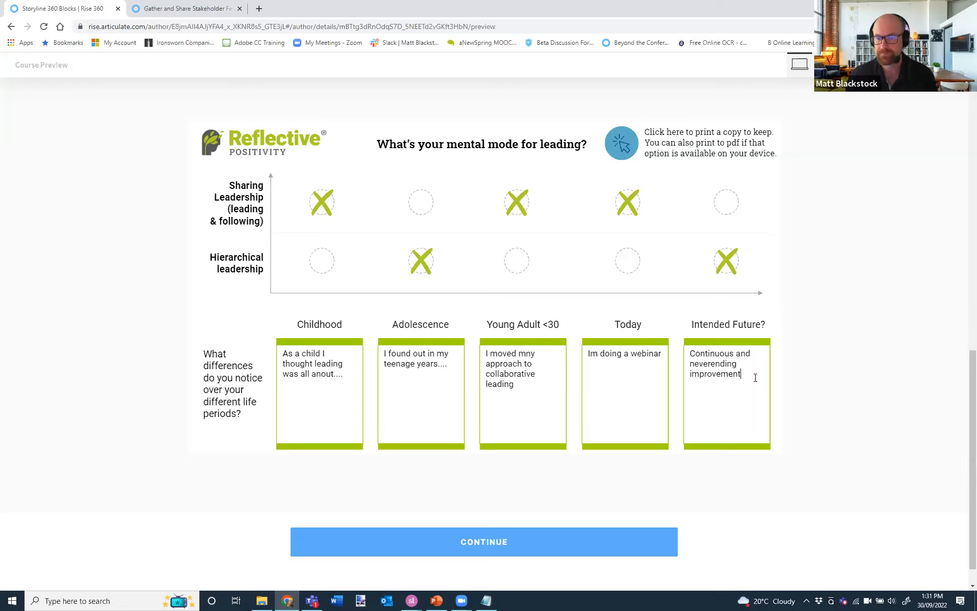
text(...)
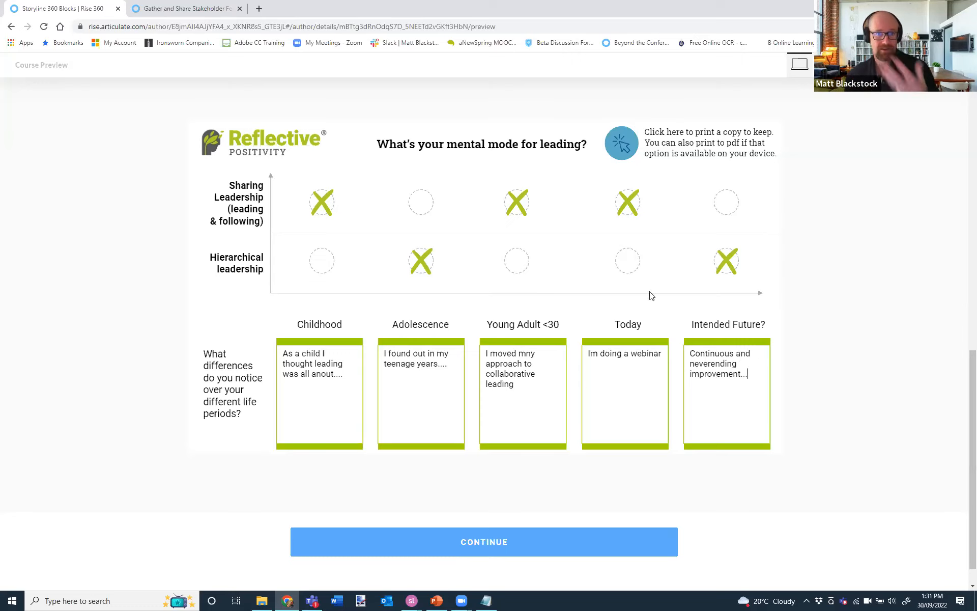
View the print preview of the completed mental mode activity without printing, and continue the lesson to Notebook/Basic Journal
click(679, 141)
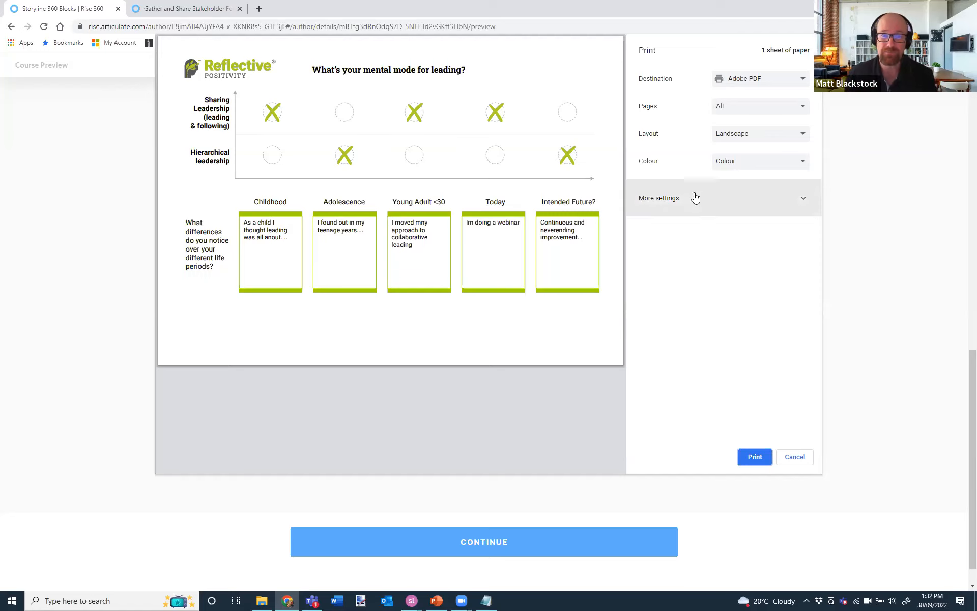
click(795, 457)
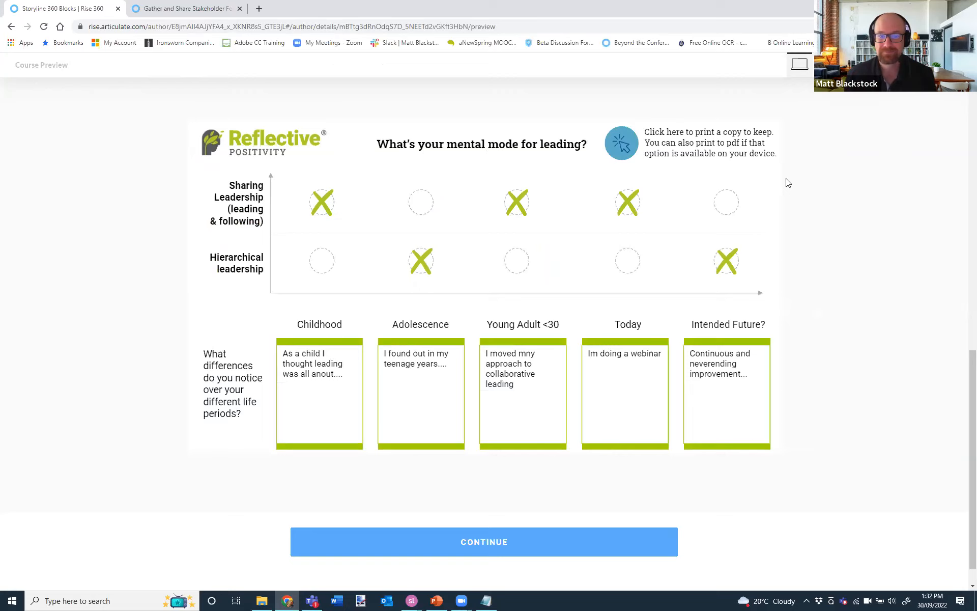
scroll(599, 457, down, 1)
click(515, 512)
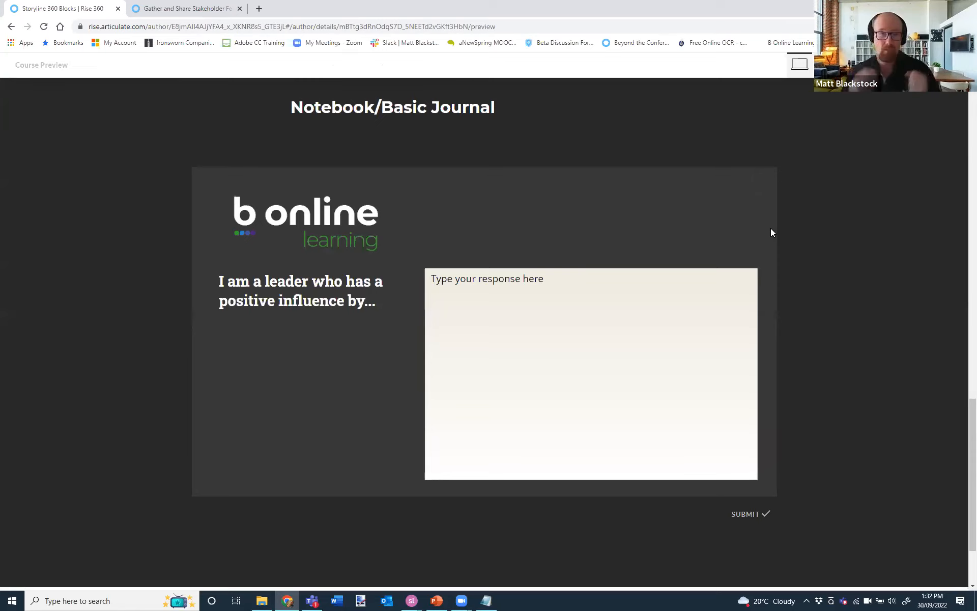
Fill the "I am a leader who has a positive influence by..." journal response with random filler text and submit it
click(501, 281)
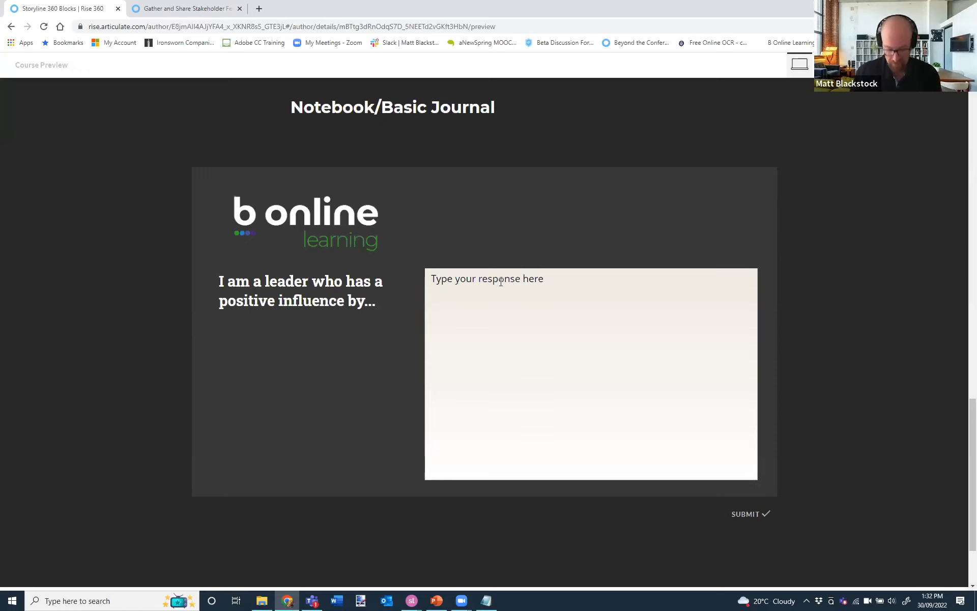
text(kfjgakgjhangbk;j[ahfivjadj')
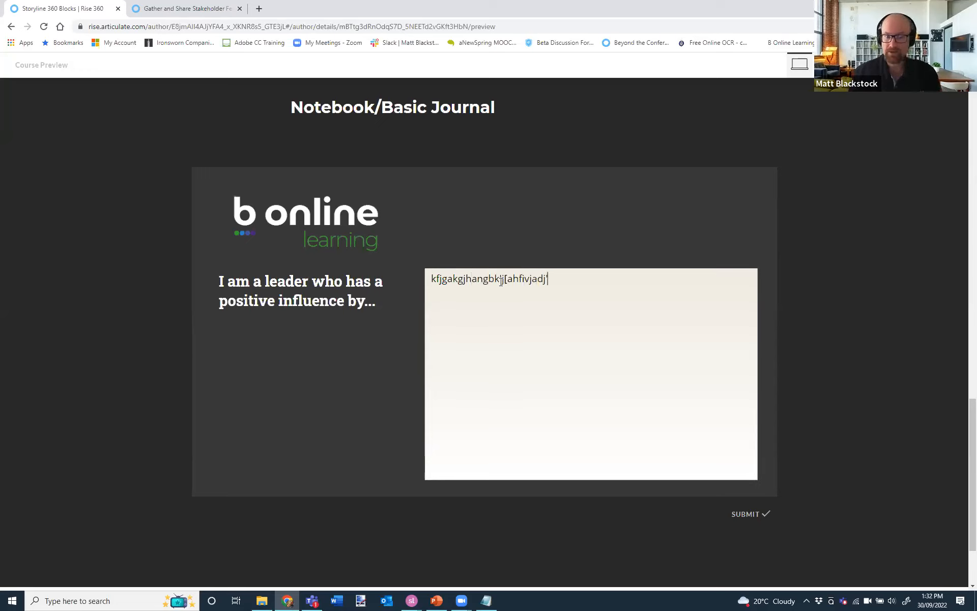
text(fdhisfhvius[gdvhioasbvhjsgfvoihsihfd;v)
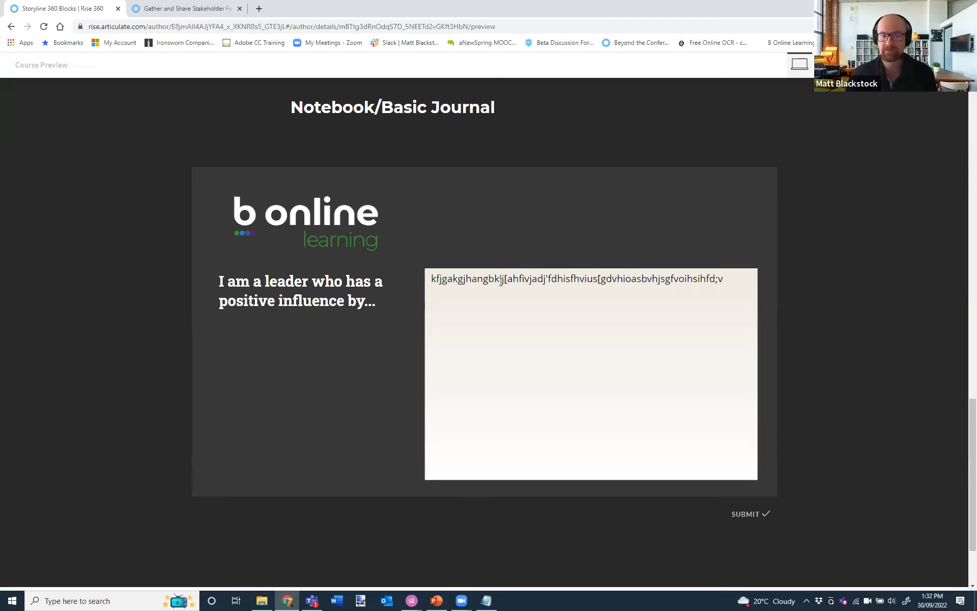
click(746, 515)
Answer the "As a leader you can expect me to..." journal prompt with "To be honest and transparent and blah blah blah..." and submit it
click(528, 297)
text(To)
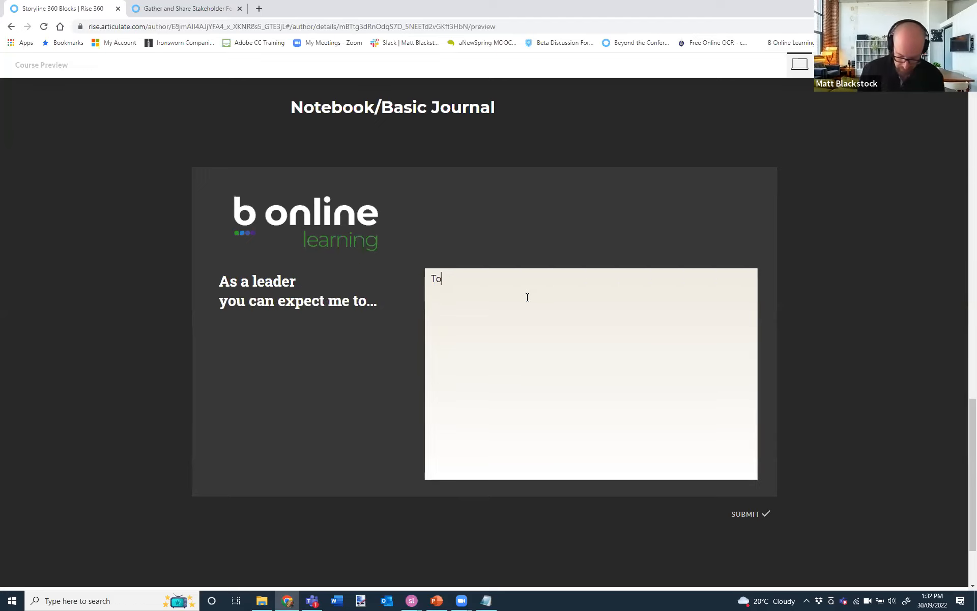
text( be honest and )
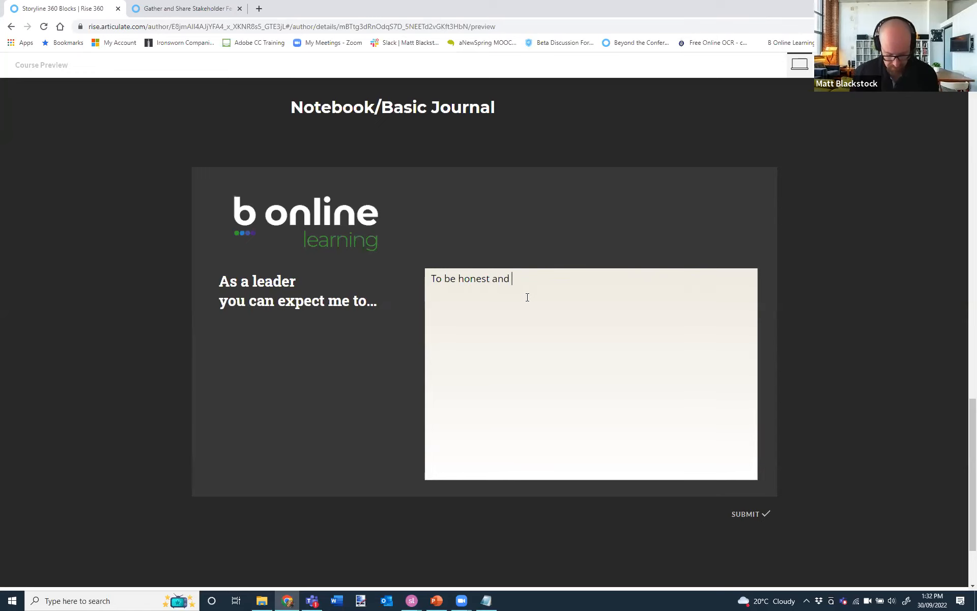
text(transparent )
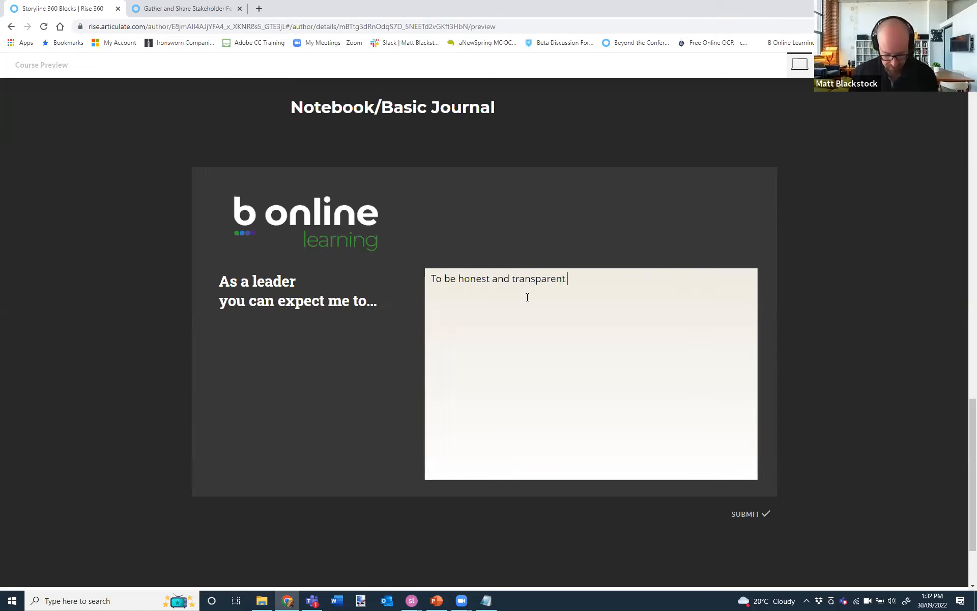
text(and blah blah blah)
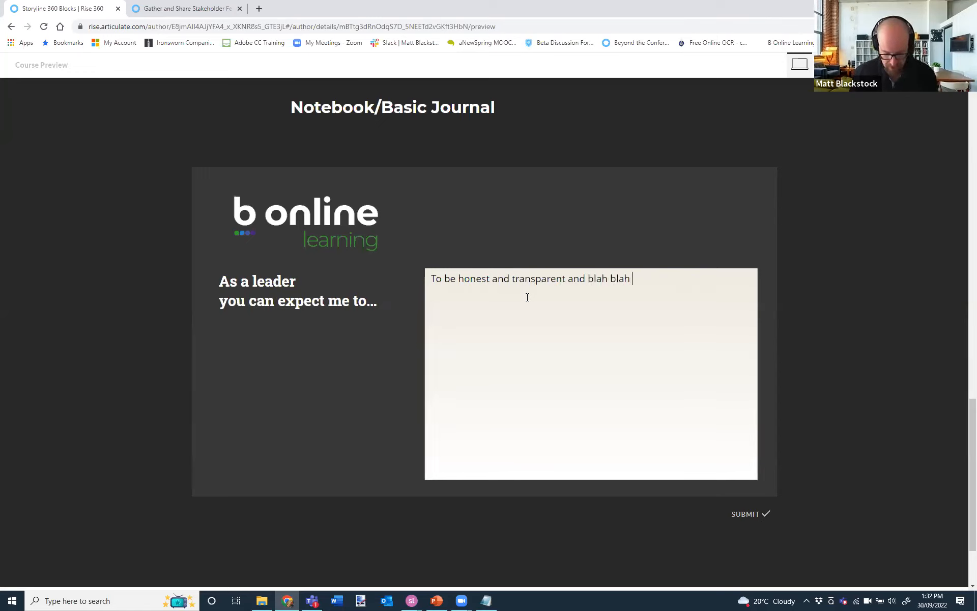
text(...)
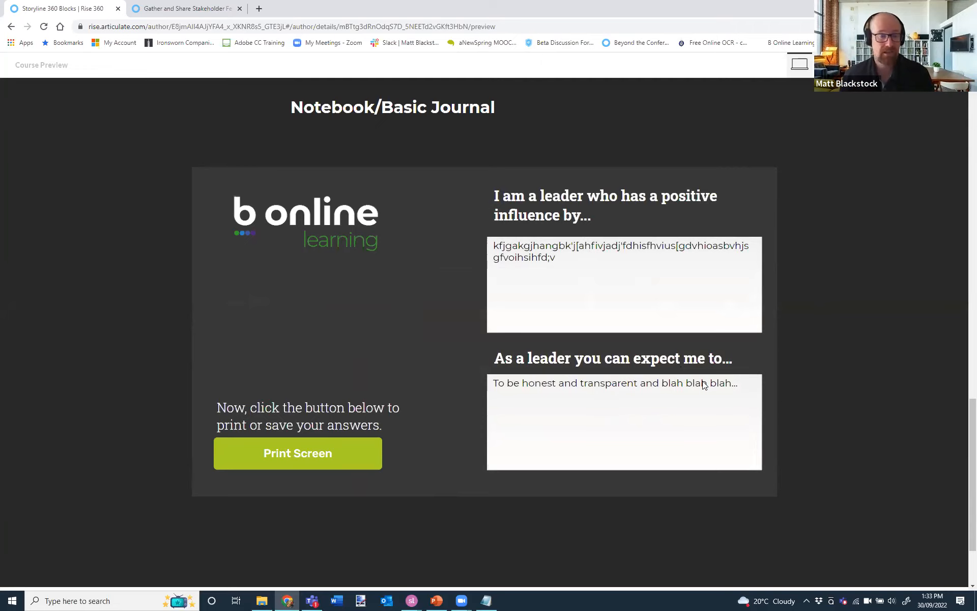
View the print preview of the completed journal without printing, and continue the lesson to Certificate Time!
click(305, 454)
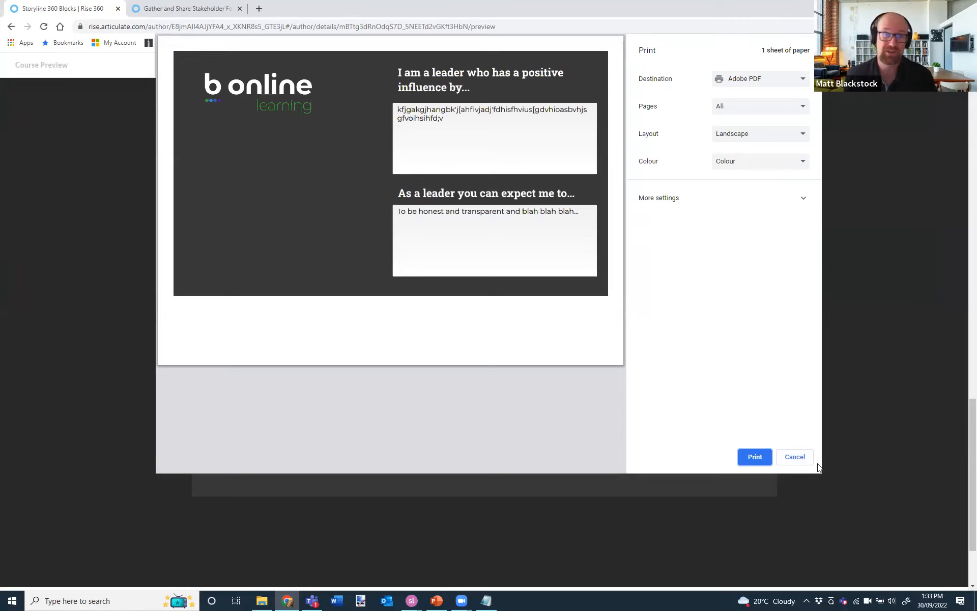
click(796, 456)
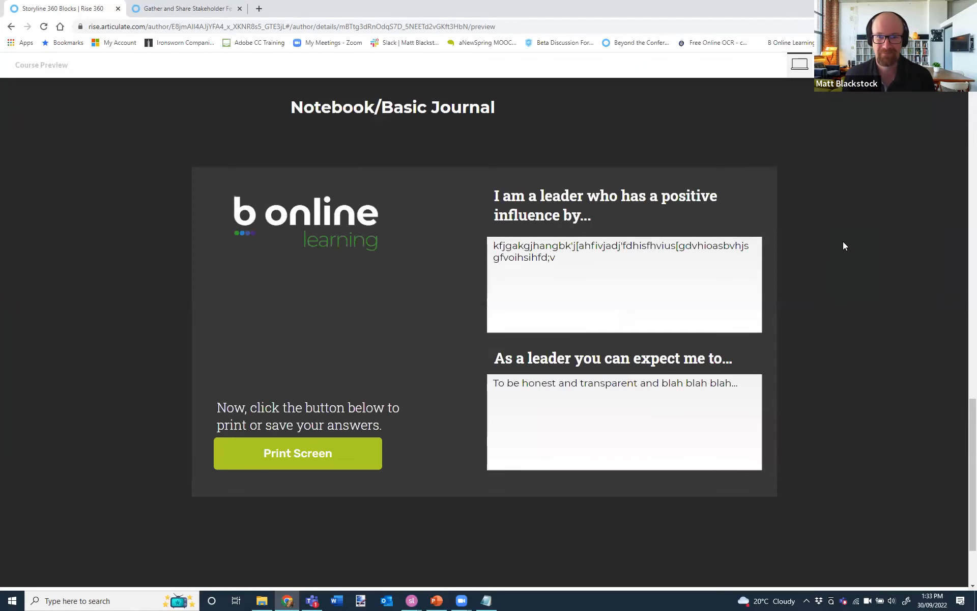
scroll(843, 246, down, 2)
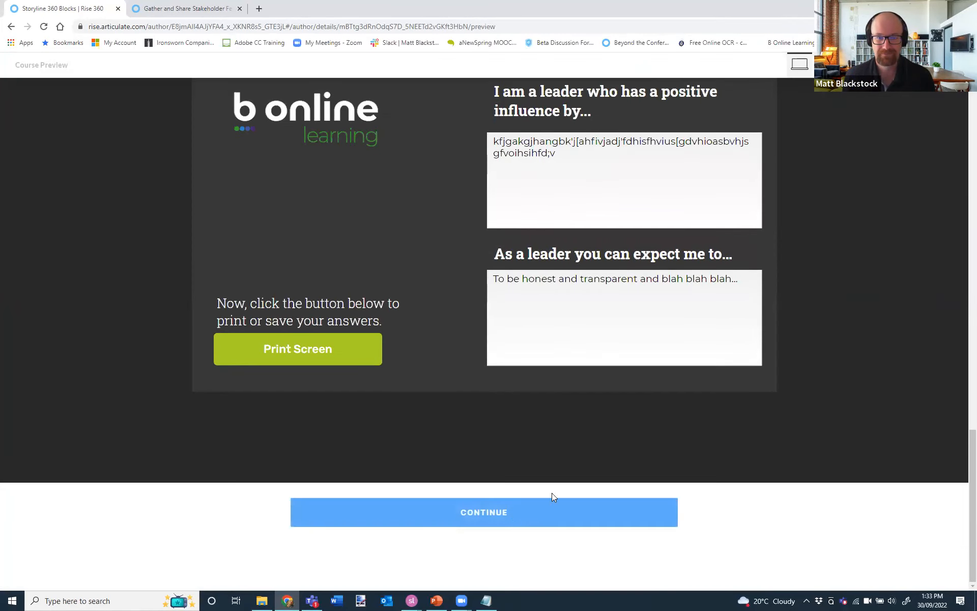
click(552, 503)
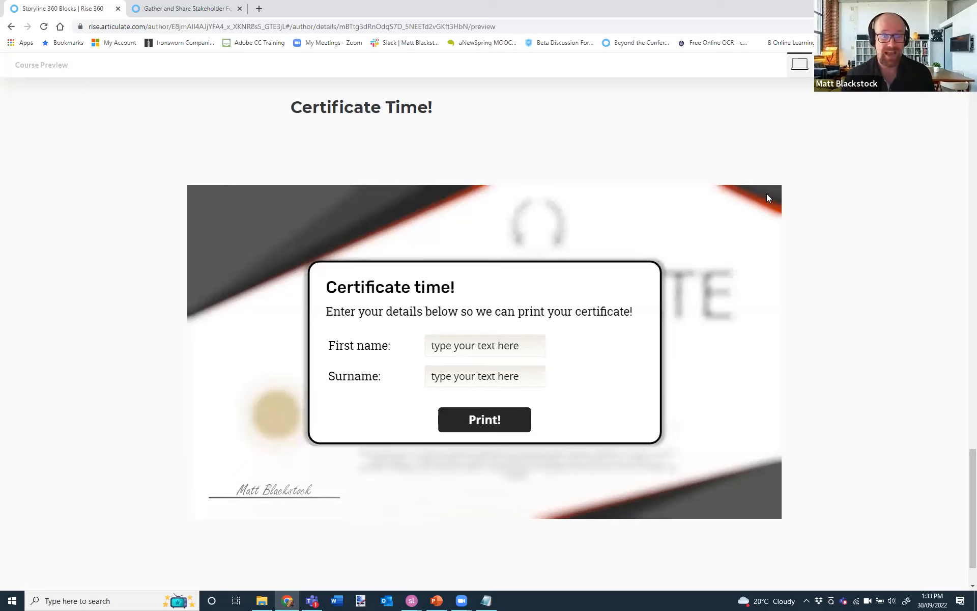
Fill in the learner's first name and surname in the certificate form
click(484, 341)
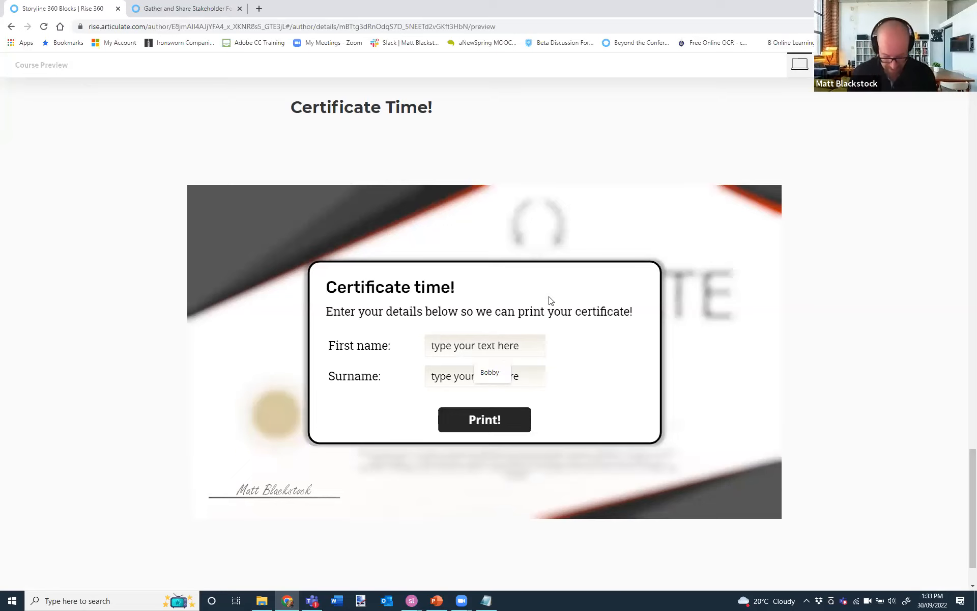
text(John)
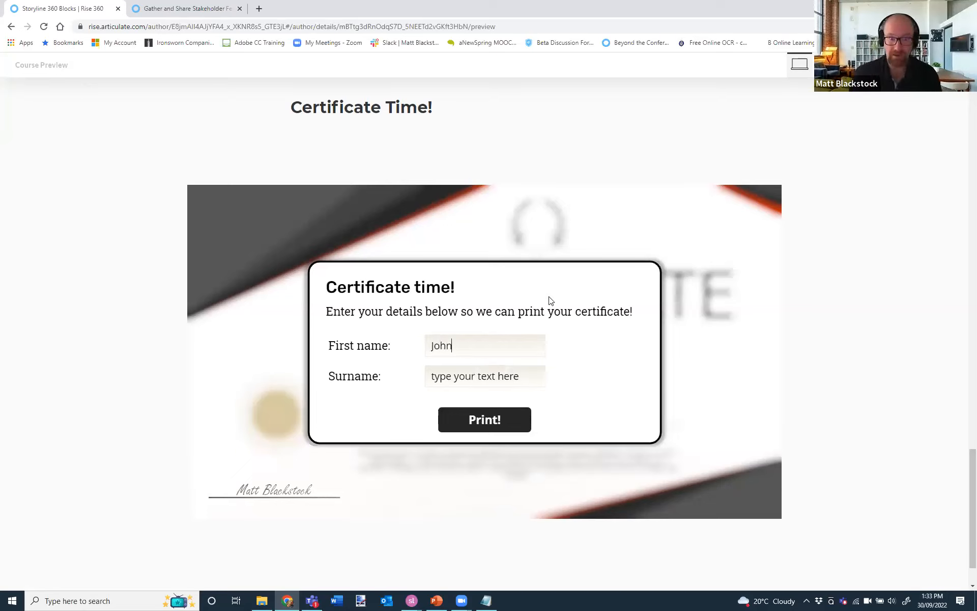
click(478, 376)
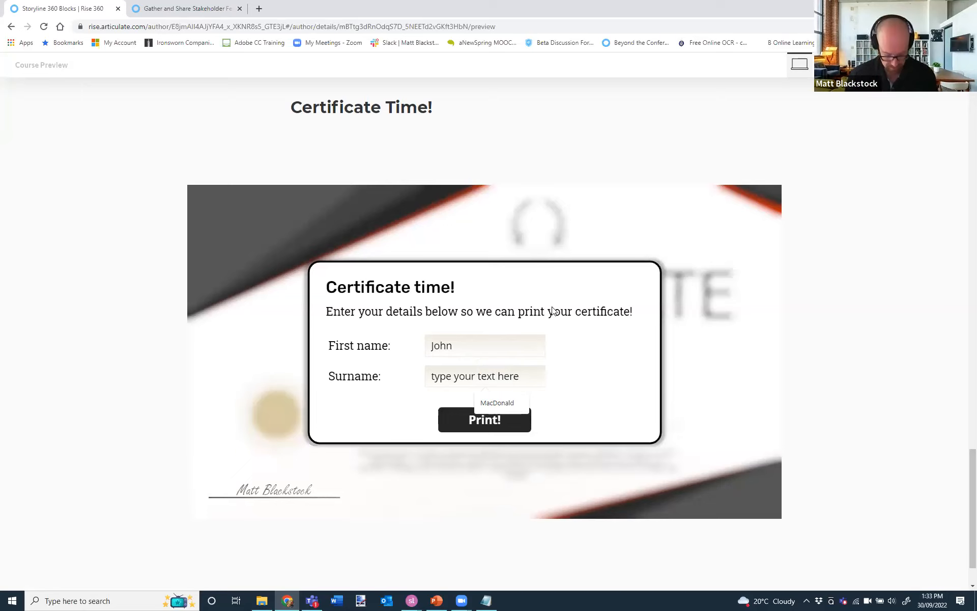
text(Doe)
key(BackSpace)
key(BackSpace)
key(BackSpace)
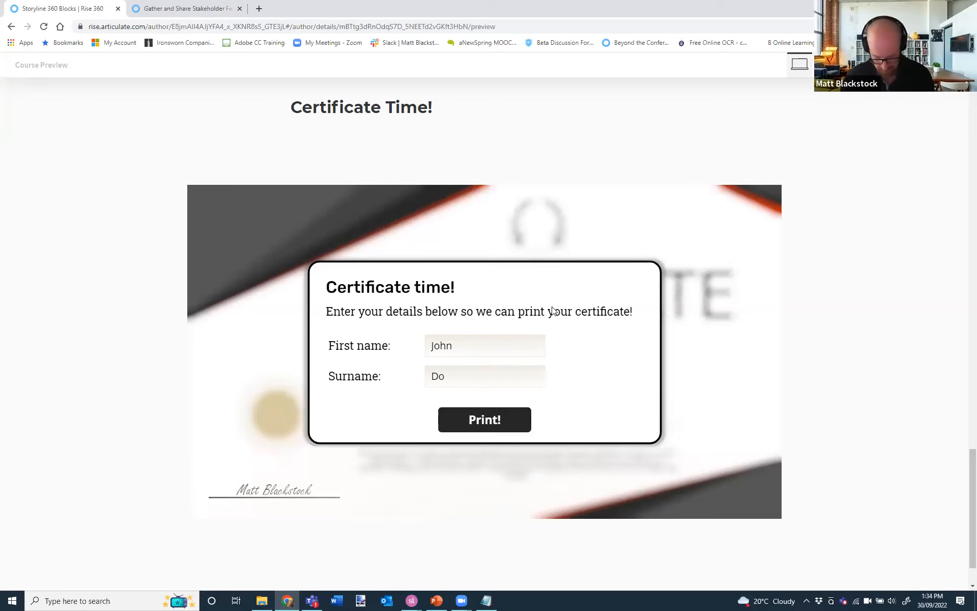
text(Johnson)
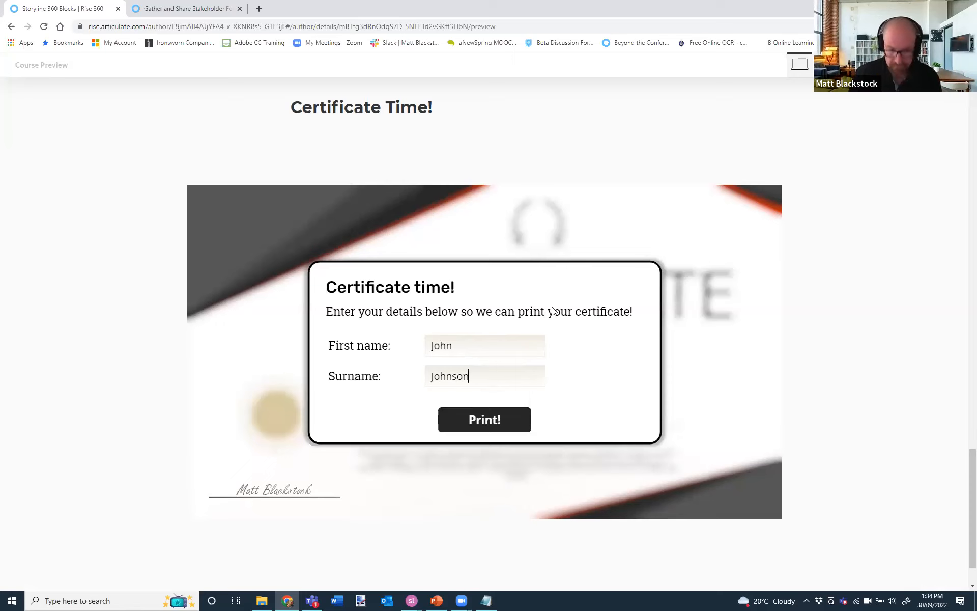
Generate the certificate of achievement and view its print preview without printing
click(491, 422)
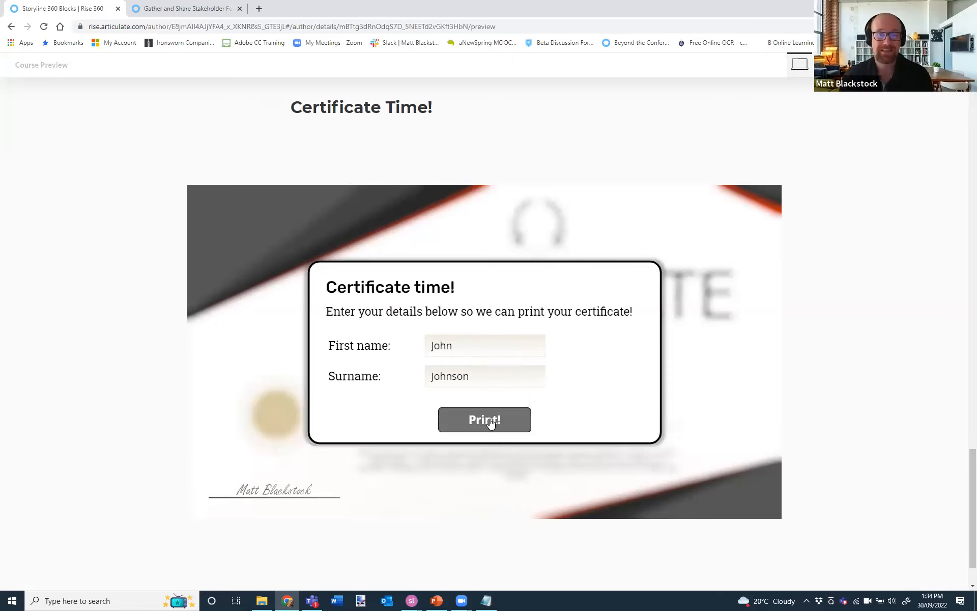
click(490, 422)
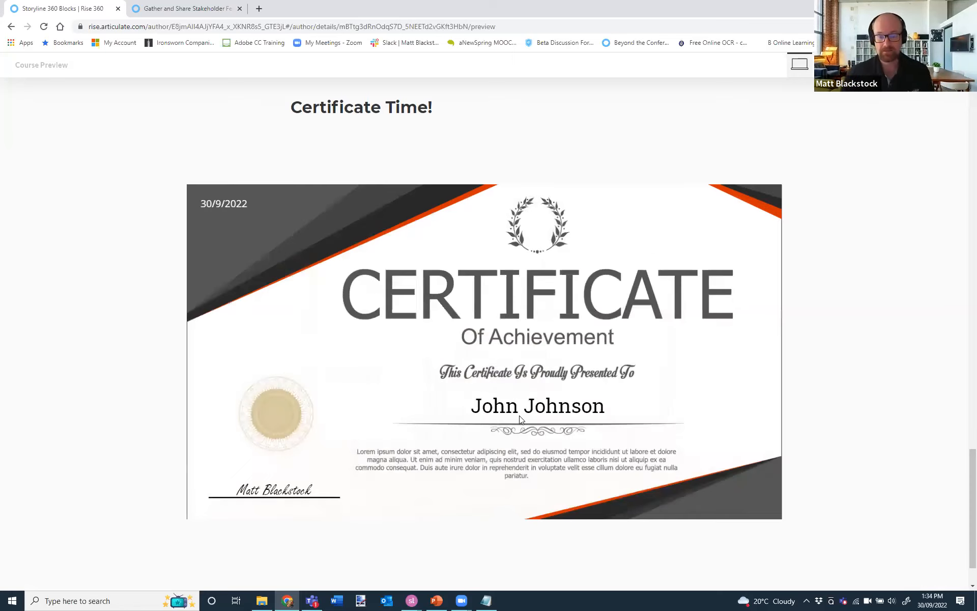
click(521, 417)
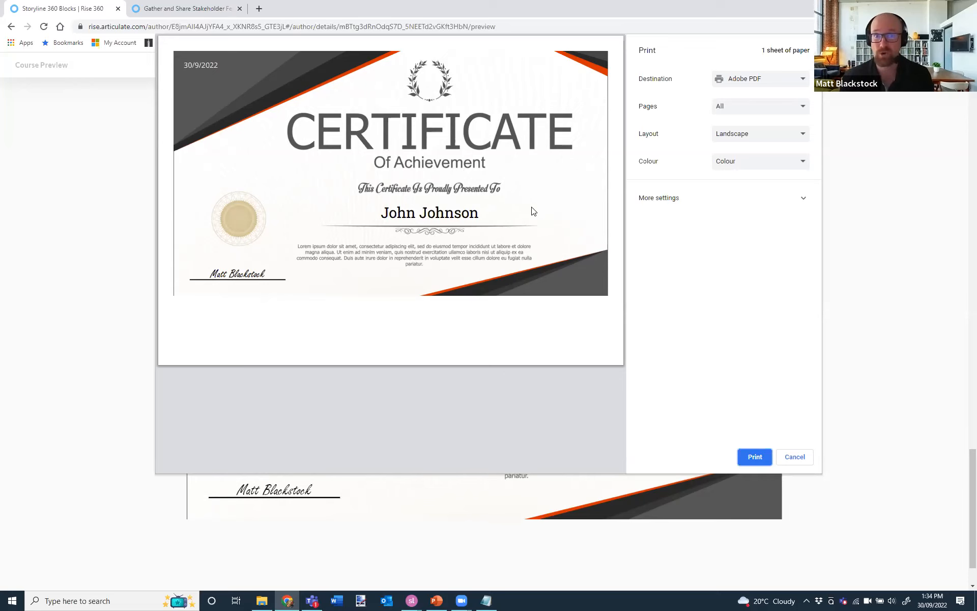
key(Escape)
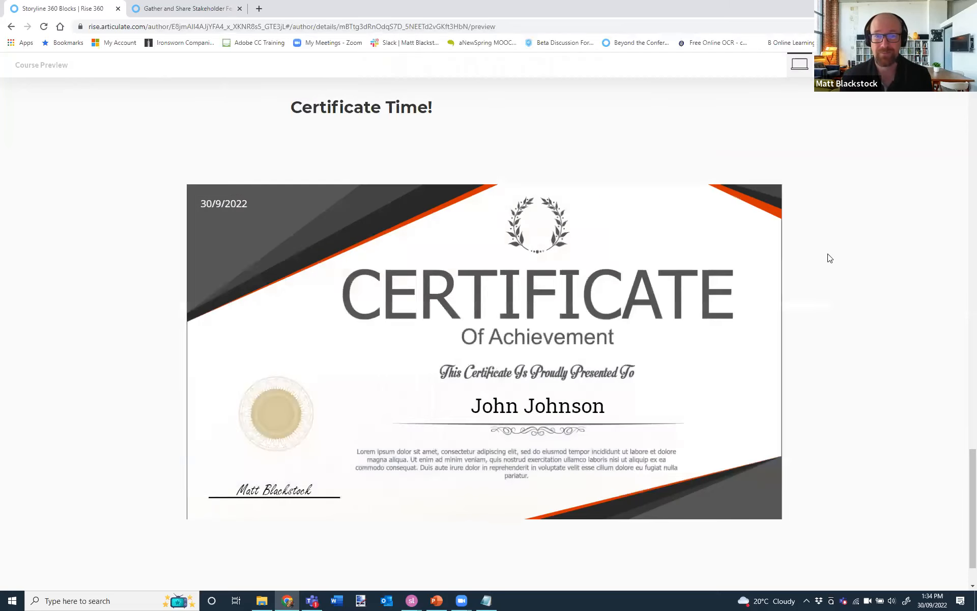
scroll(615, 264, down, 1)
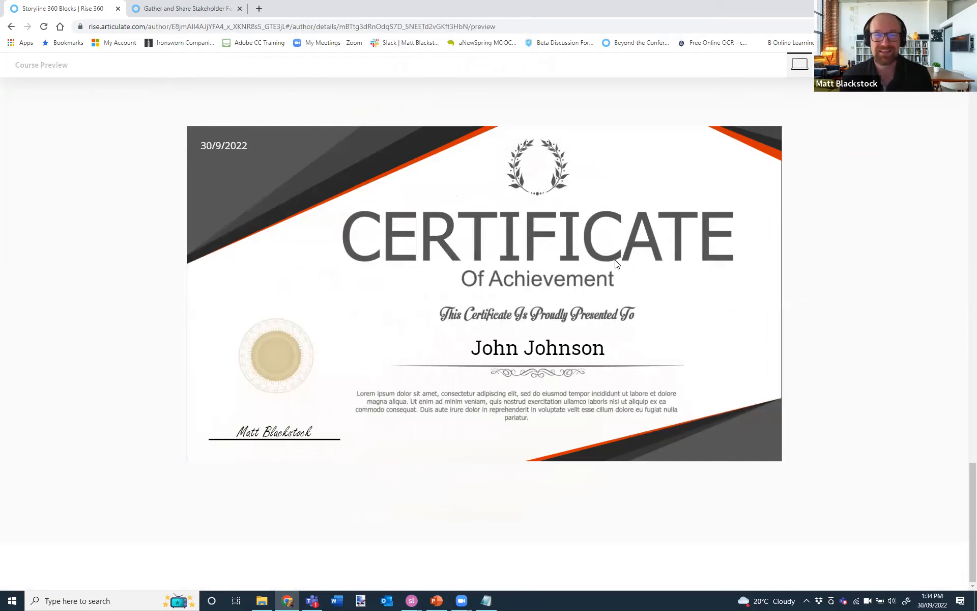
Exit the lesson preview, return to the course outline and open the Live example lesson for content editing
click(944, 65)
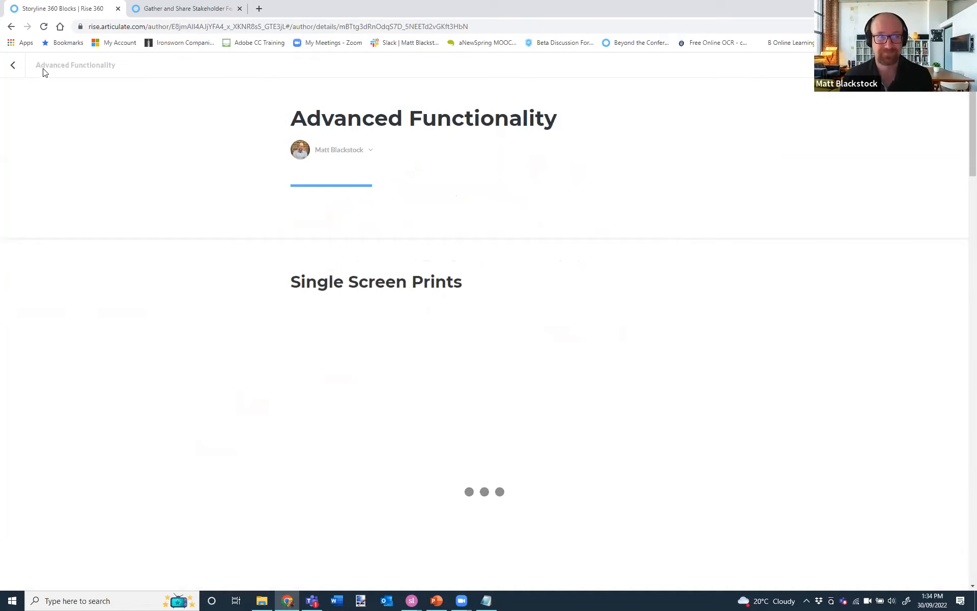
click(10, 66)
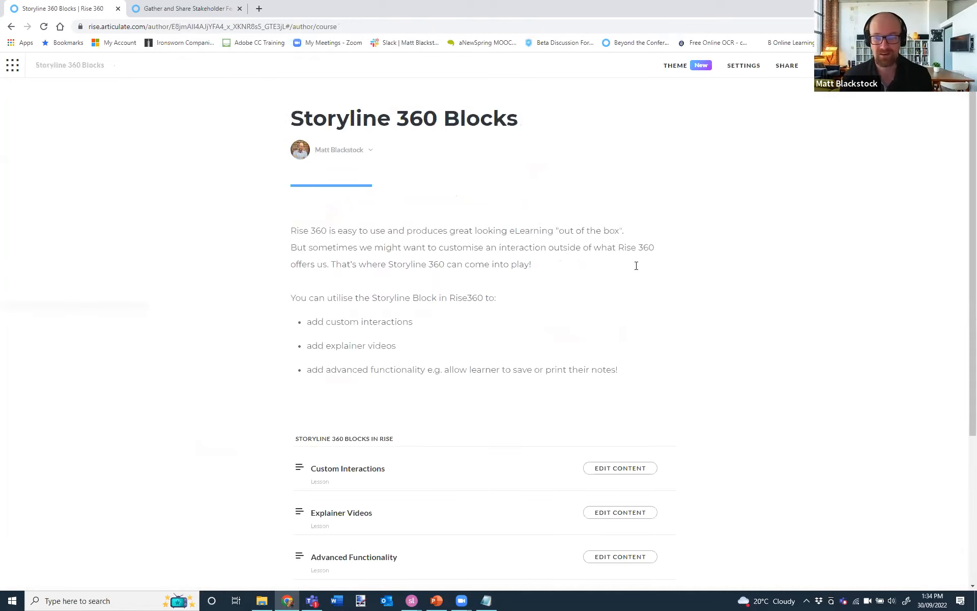
scroll(635, 264, down, 3)
scroll(634, 257, down, 1)
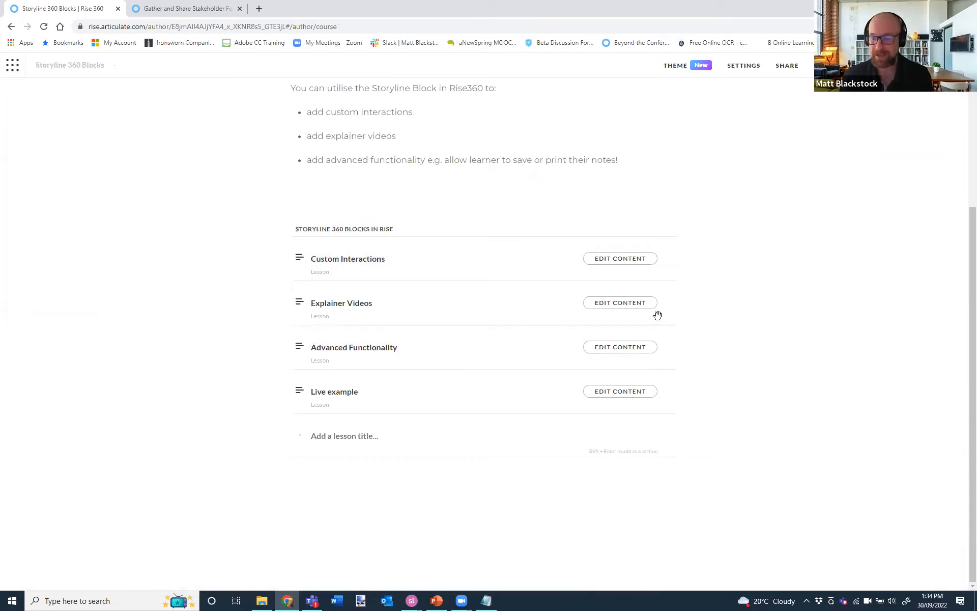
click(626, 394)
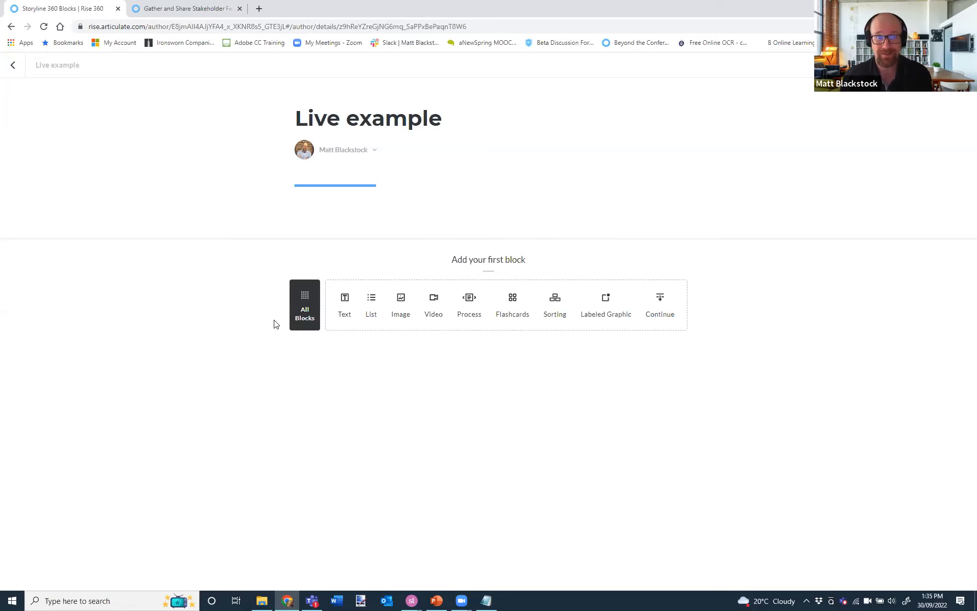
Add a full-width image block and a three-column grid gallery block to the Live example lesson
click(300, 303)
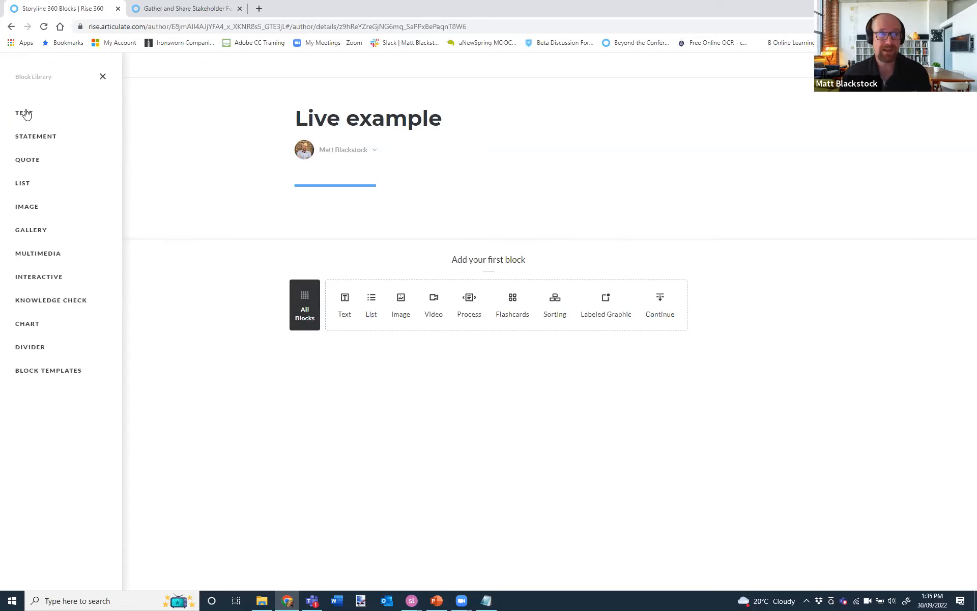
mouse_move(26, 110)
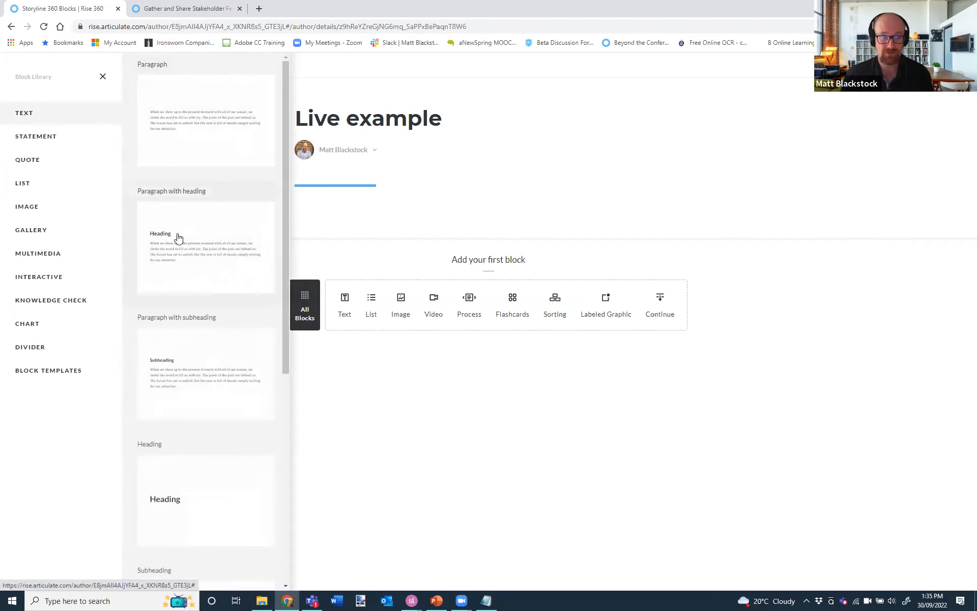
mouse_move(41, 213)
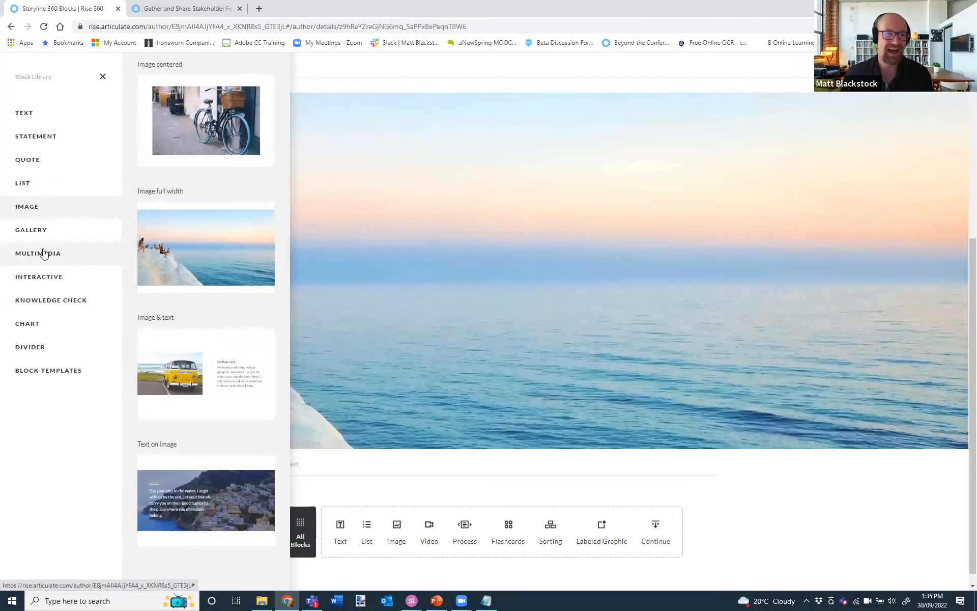
mouse_move(31, 232)
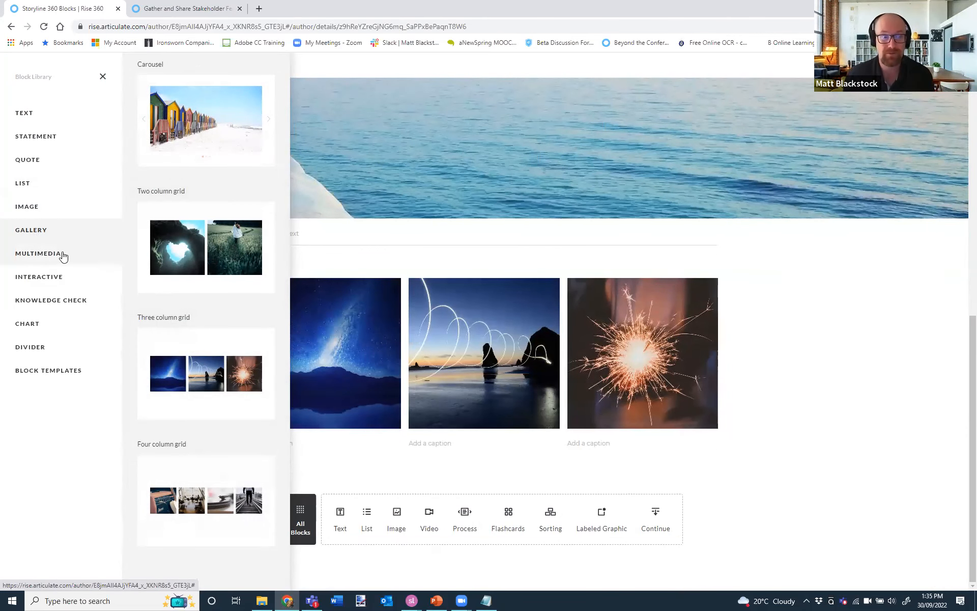
Add a file attachment block and a numbered list block below the gallery, and look over the lesson
mouse_move(63, 255)
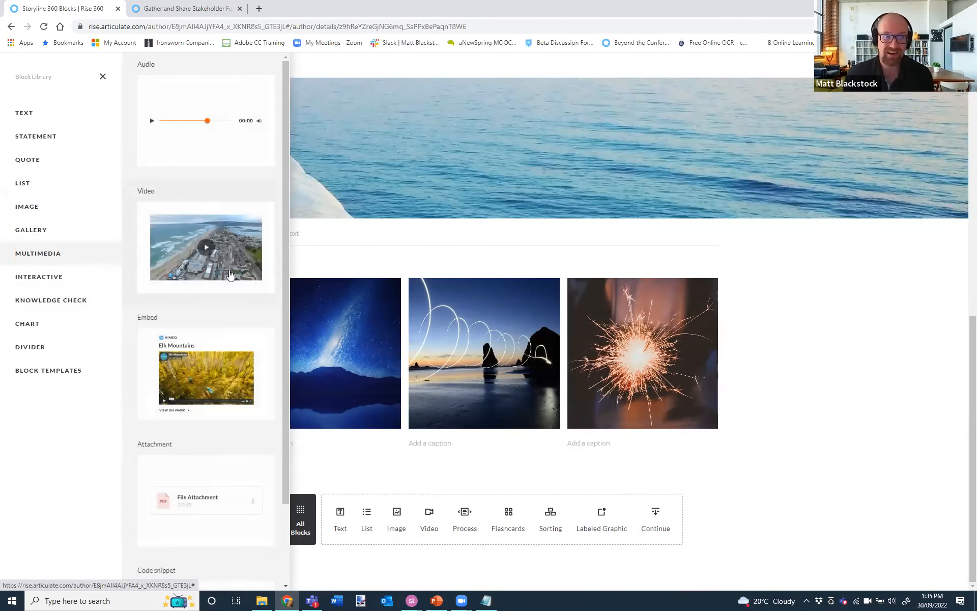
scroll(230, 227, down, 2)
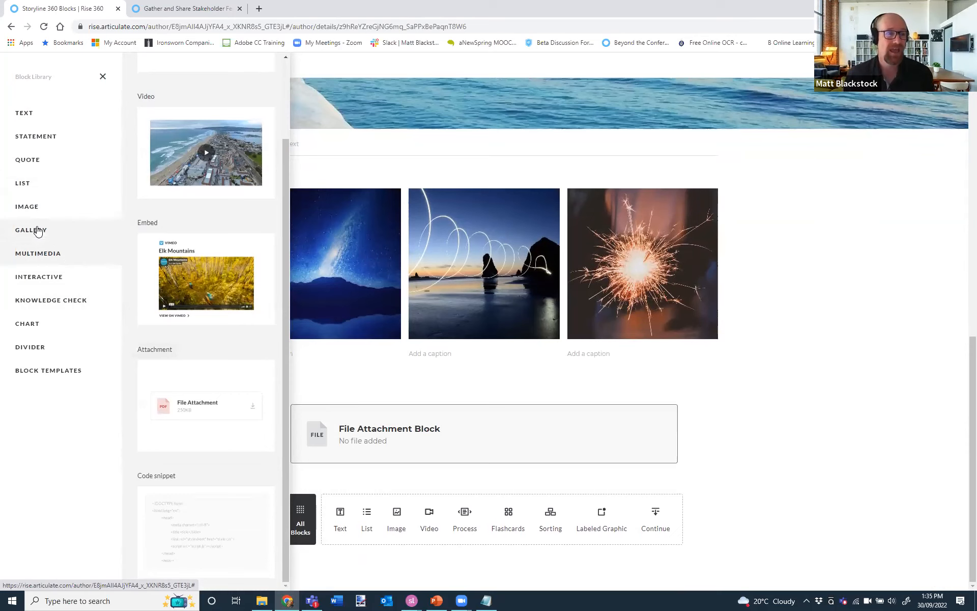
click(28, 211)
click(21, 185)
click(190, 136)
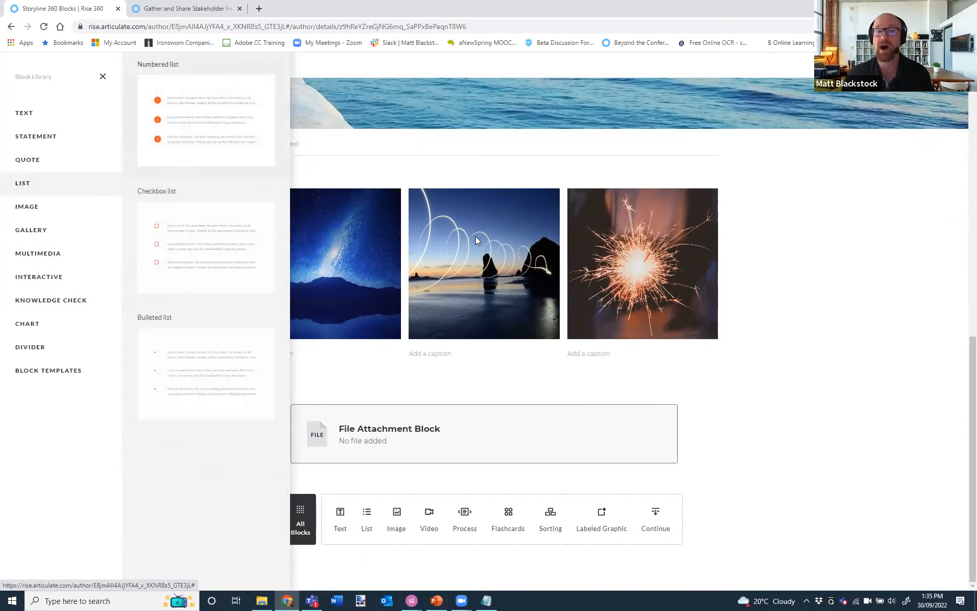
click(812, 345)
scroll(806, 359, up, 15)
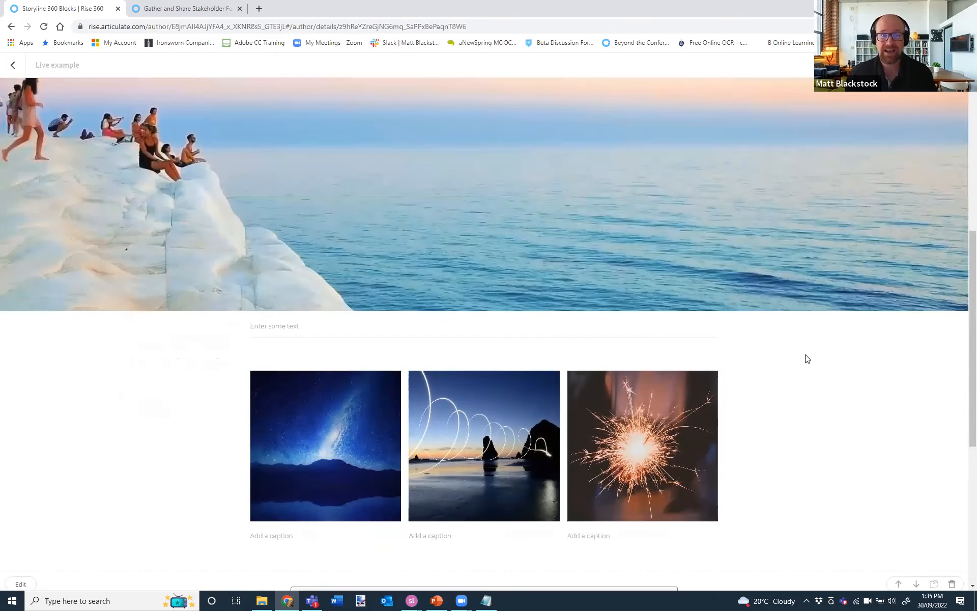
scroll(793, 316, down, 15)
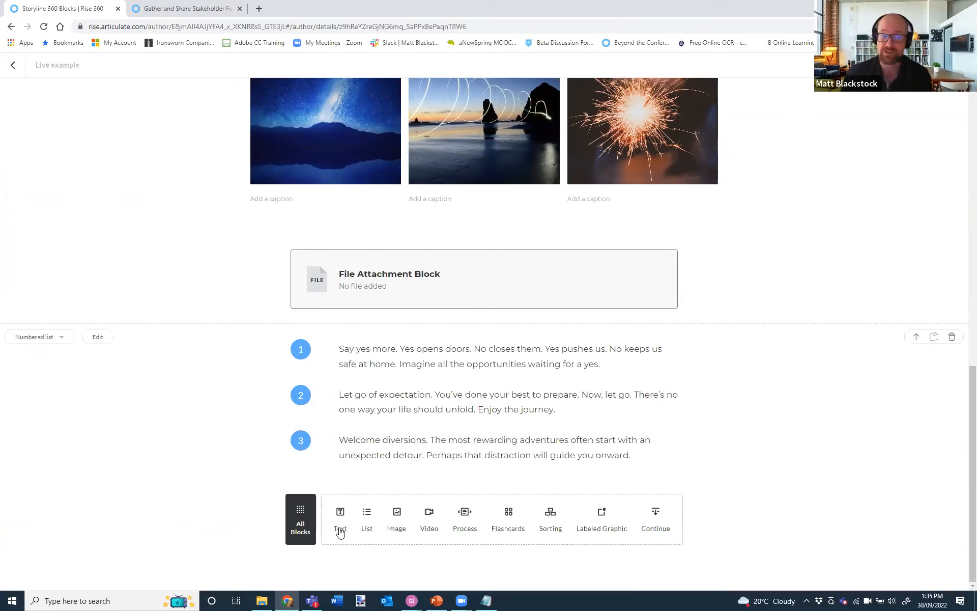
Add an interactive Storyline block below the numbered list in the Live example lesson
click(312, 519)
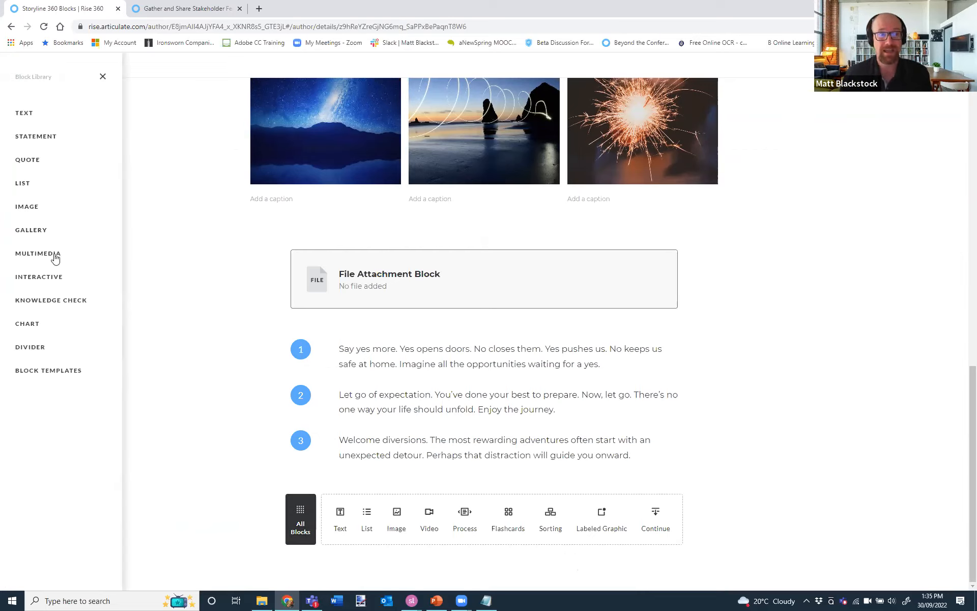
click(43, 283)
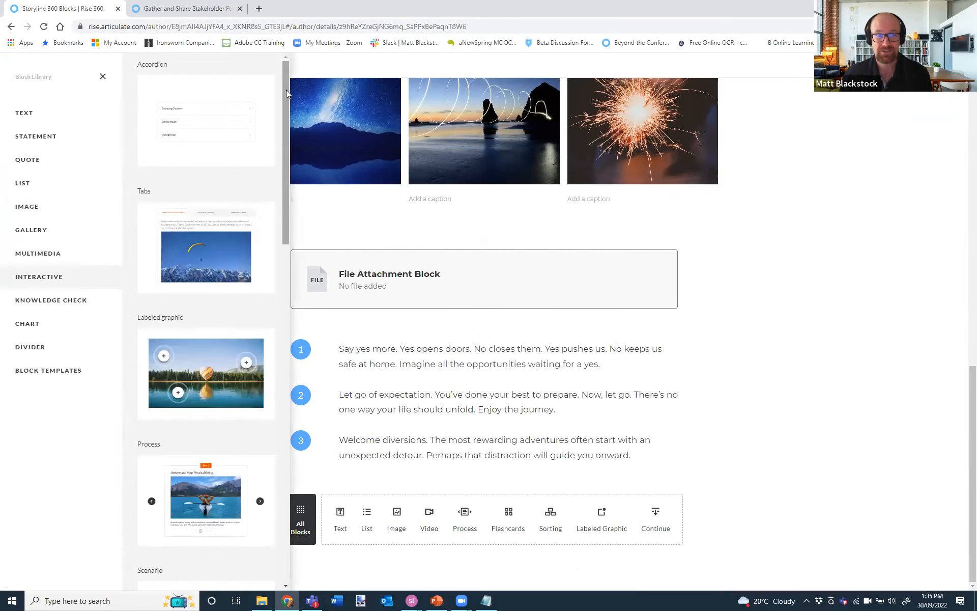
scroll(199, 525, down, 15)
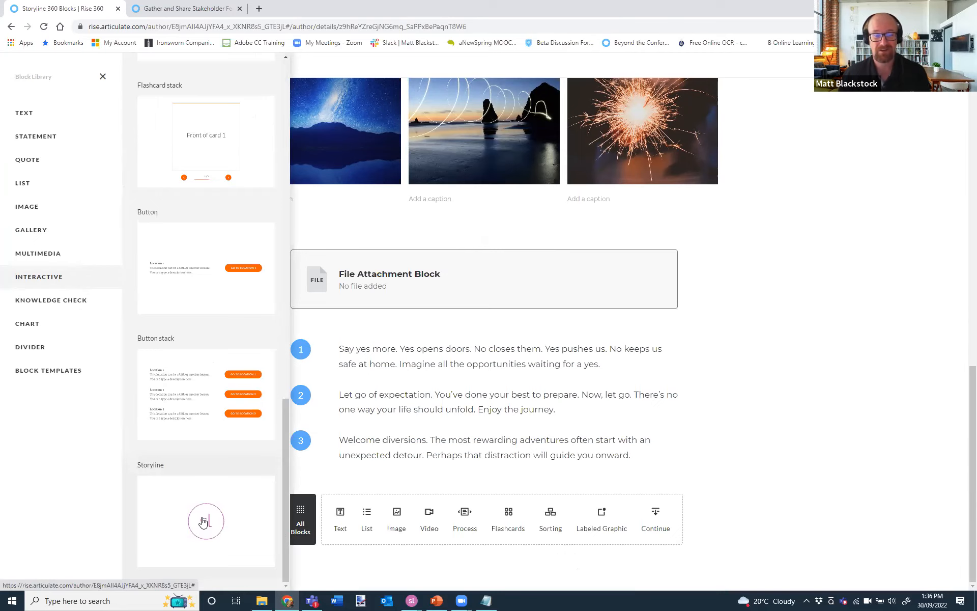
click(213, 525)
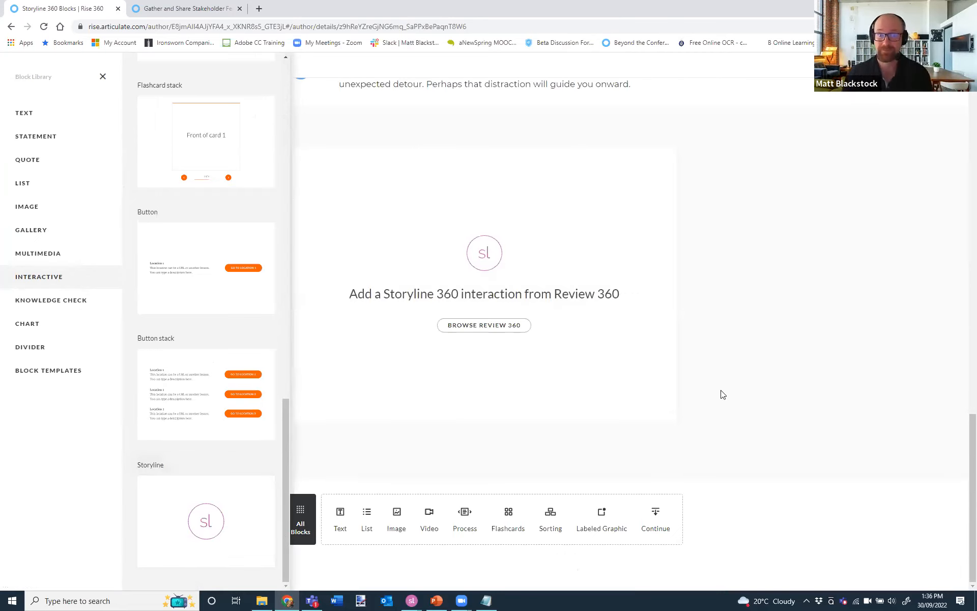
click(553, 349)
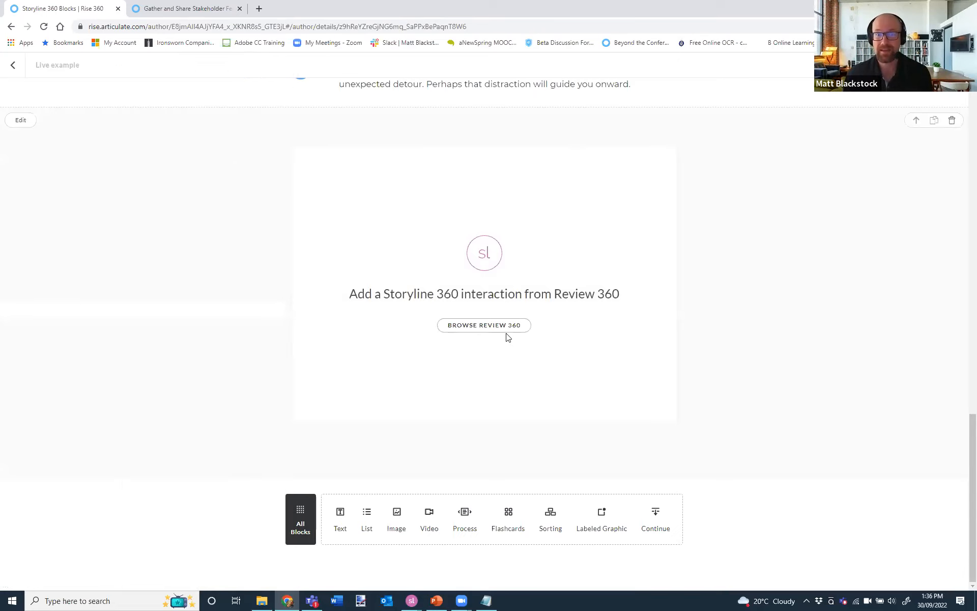
Browse the Review 360 projects and insert the Tour interaction into the Storyline block
click(499, 327)
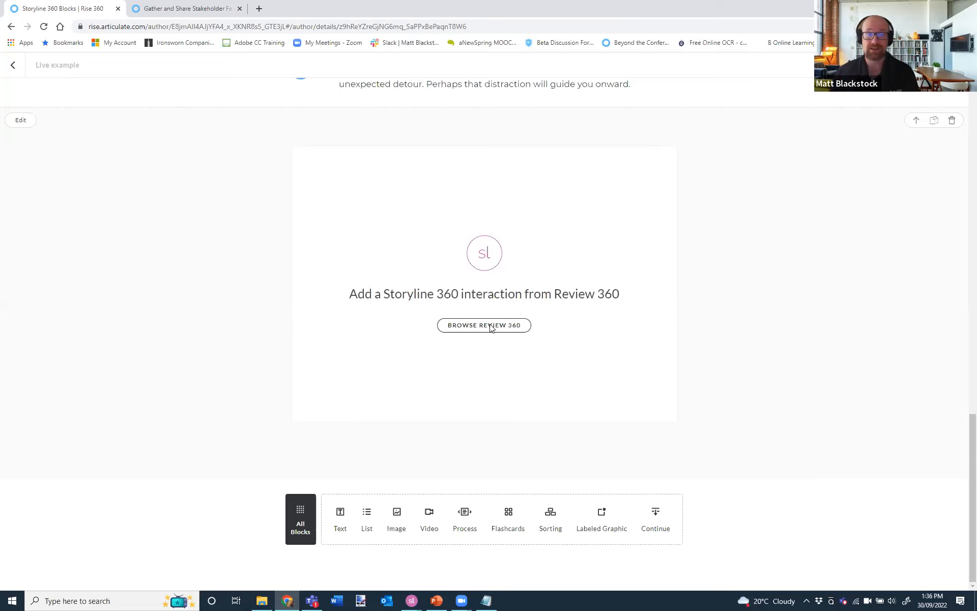
click(490, 326)
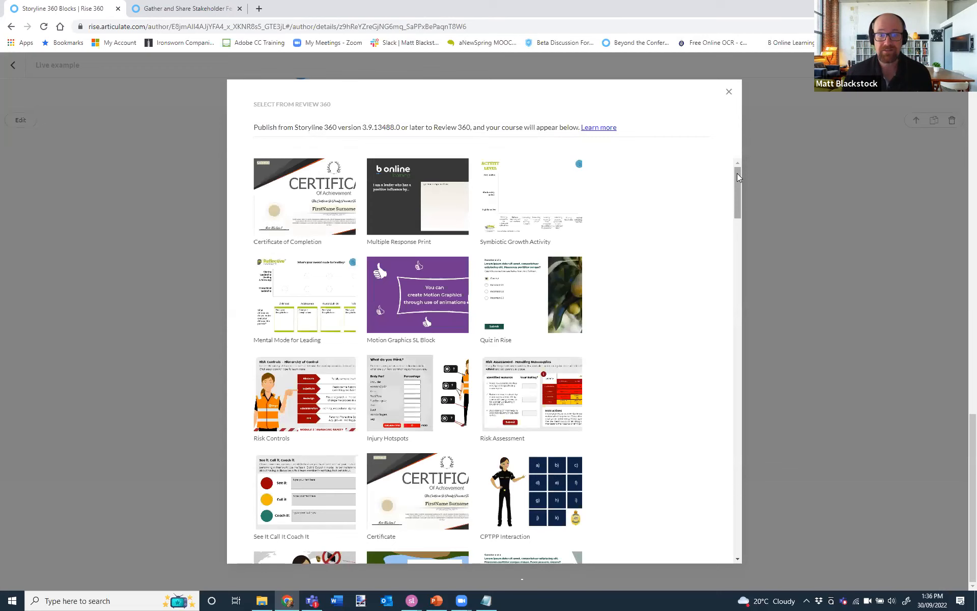
drag(737, 184, 742, 260)
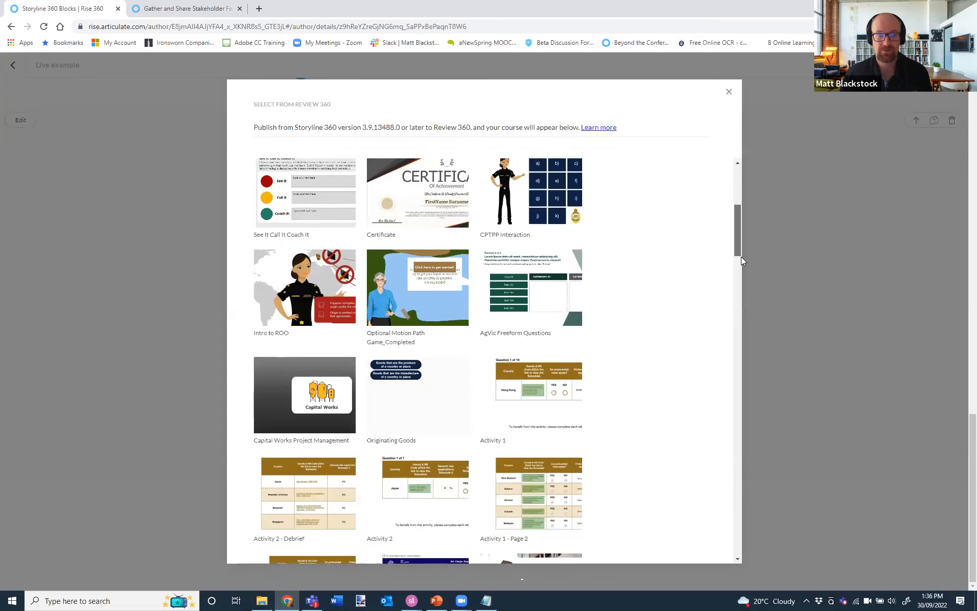
click(741, 278)
scroll(600, 316, down, 3)
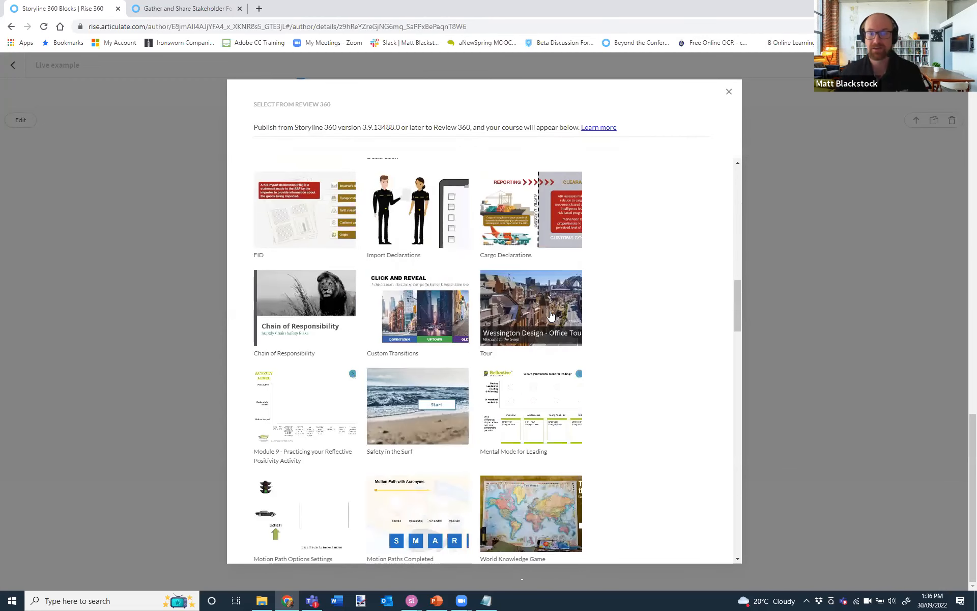
mouse_move(569, 319)
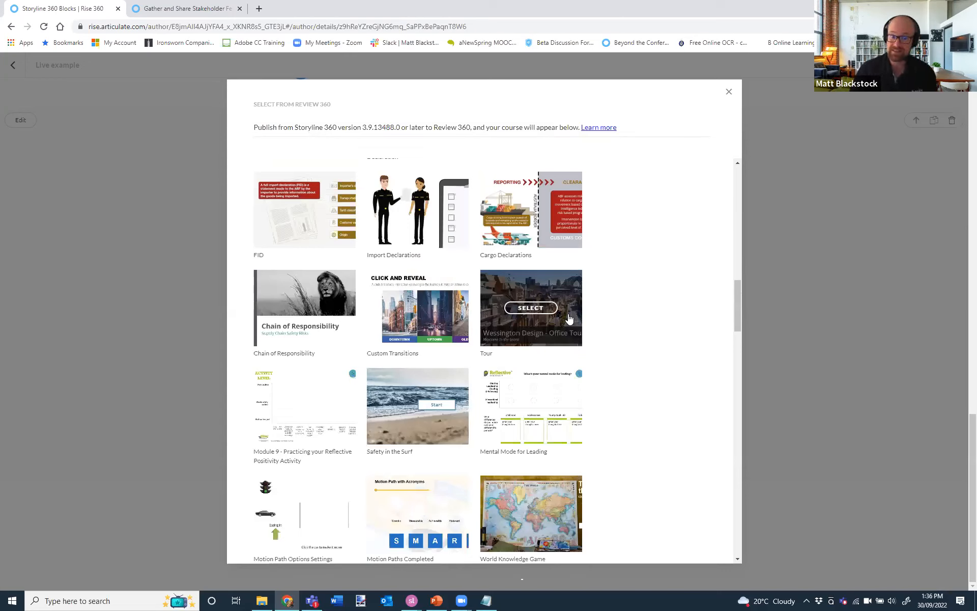
click(569, 319)
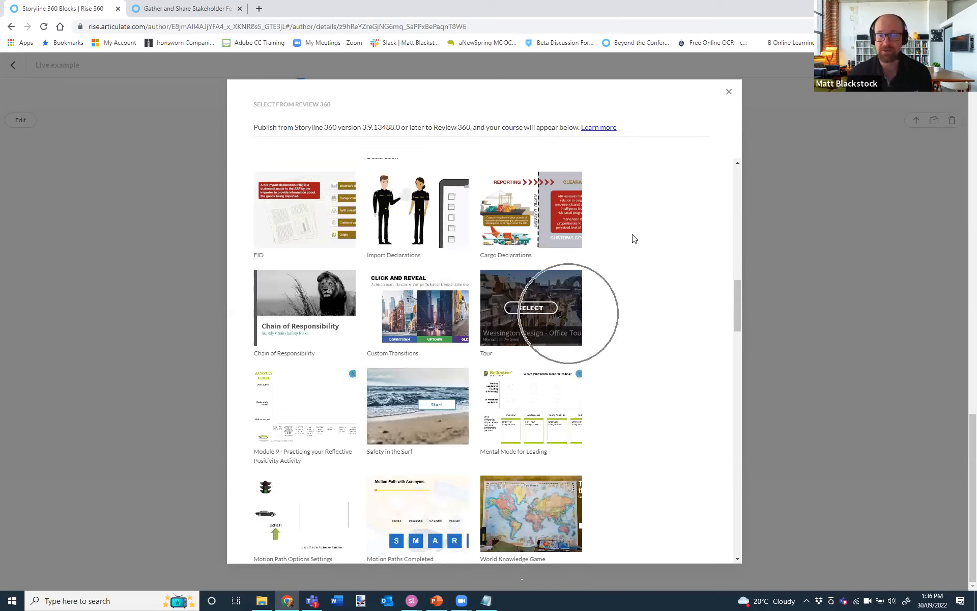
click(533, 308)
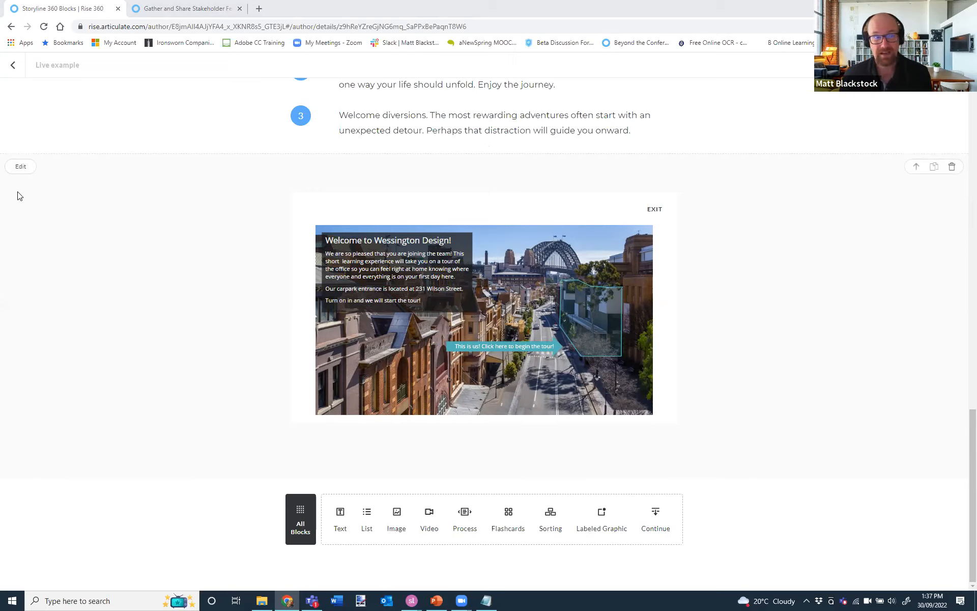
Set the Storyline block's width to Medium in its settings
click(20, 166)
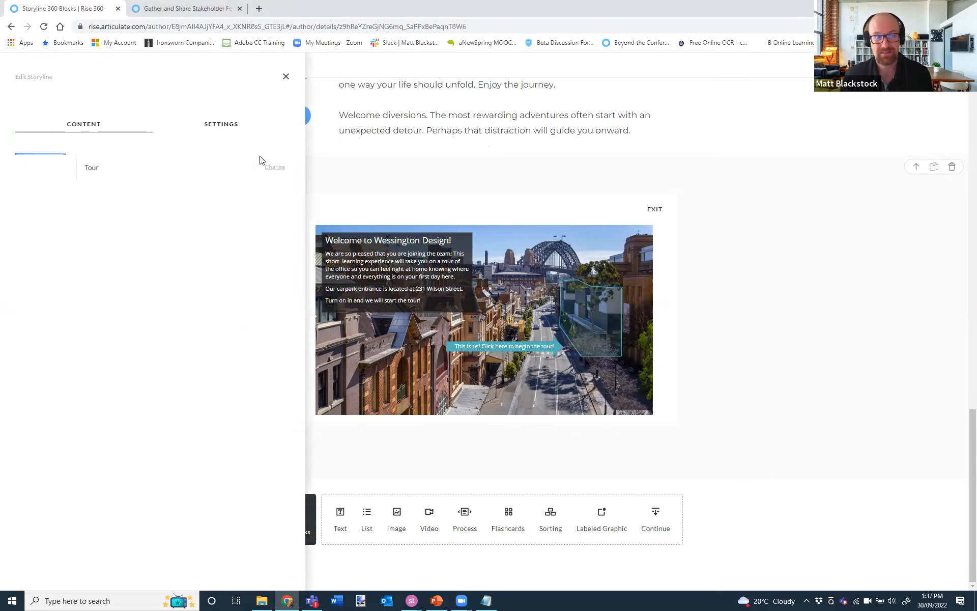
click(221, 130)
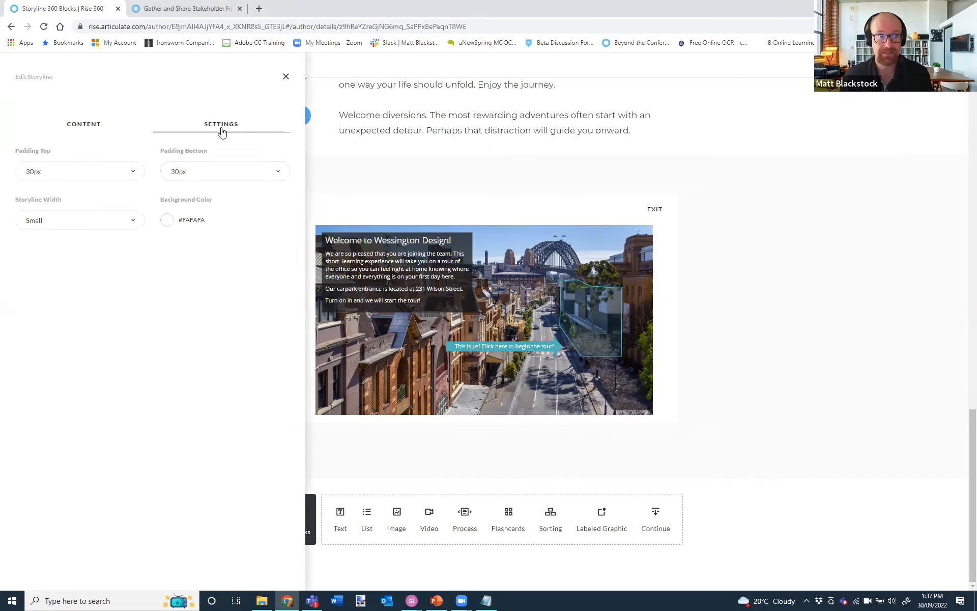
click(439, 162)
click(29, 174)
click(230, 127)
click(130, 221)
click(71, 282)
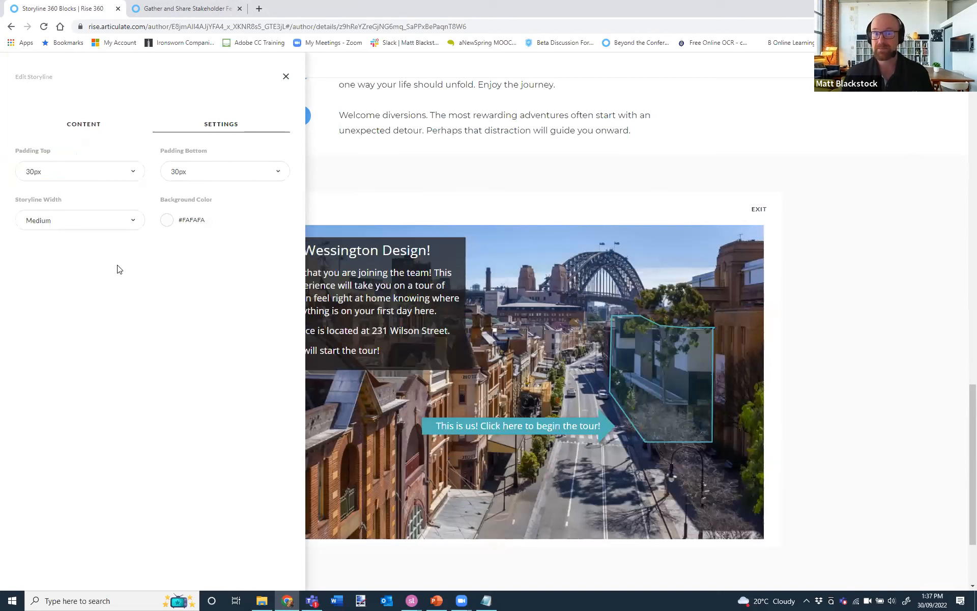
Change the Storyline width to Full Width and look over the enlarged tour
click(131, 221)
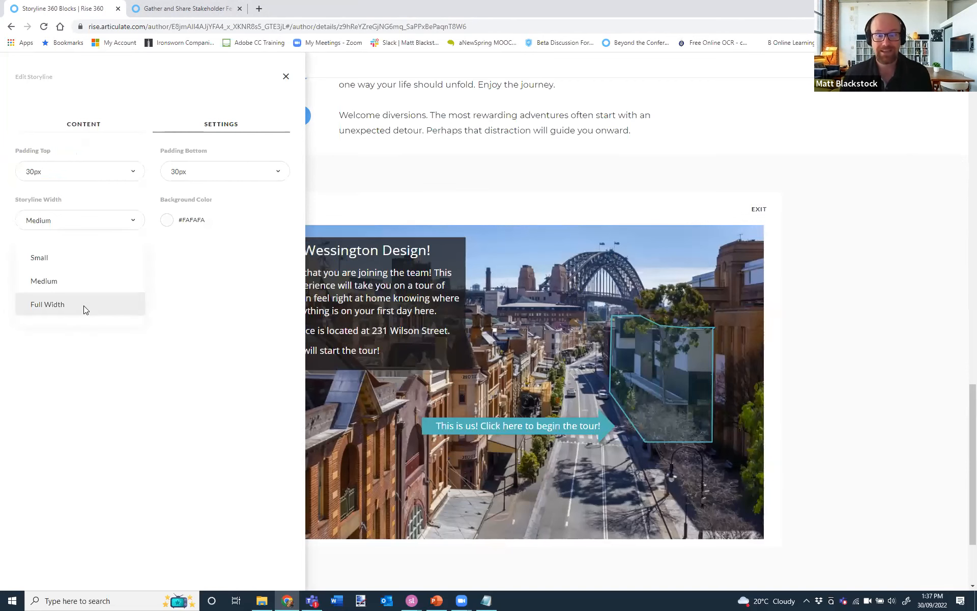
click(85, 307)
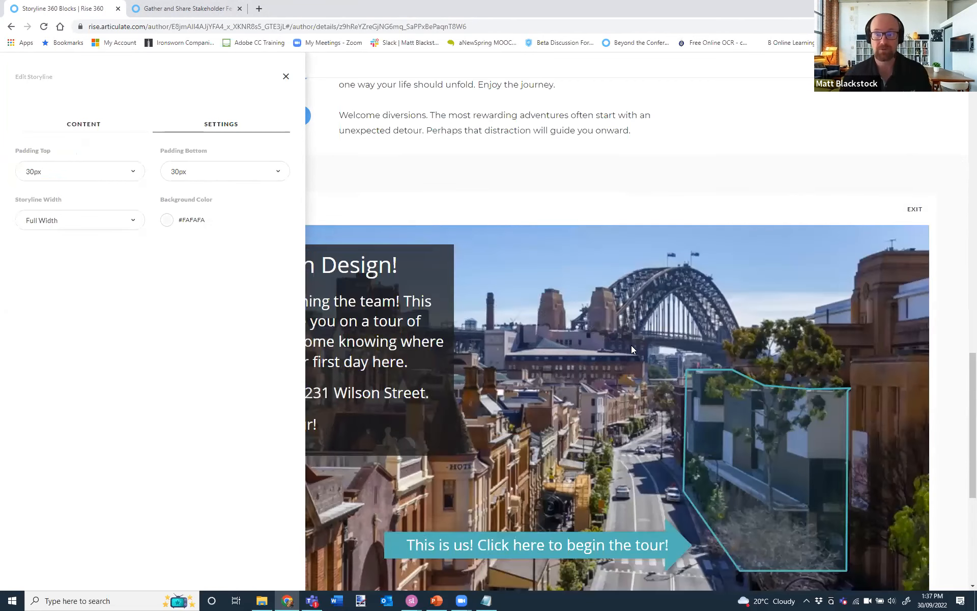
scroll(585, 270, down, 2)
scroll(587, 278, up, 2)
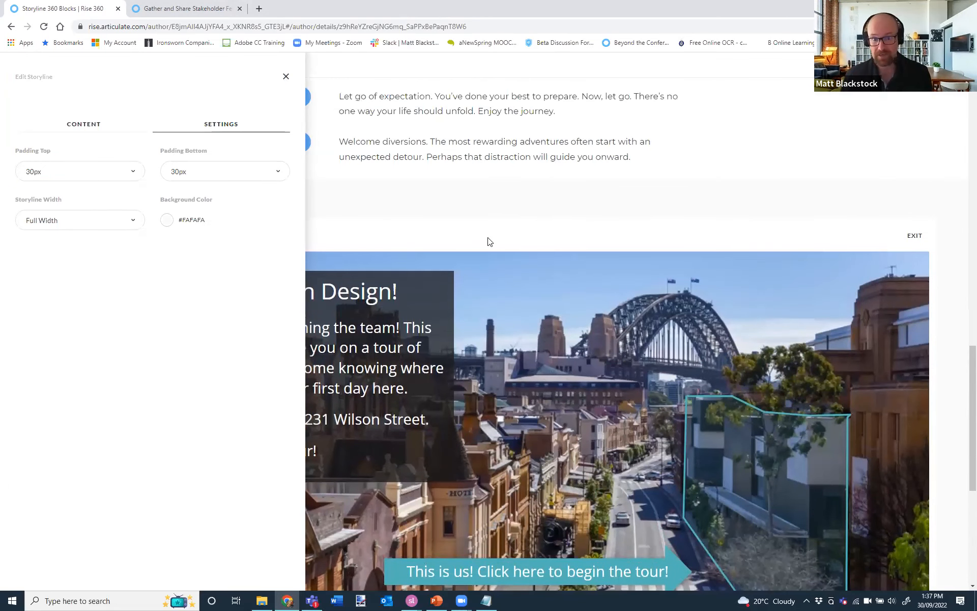
Set the Storyline block's background color to #FFFFFF and close its settings
key(ctrl)
key(ctrl)
key(ctrl)
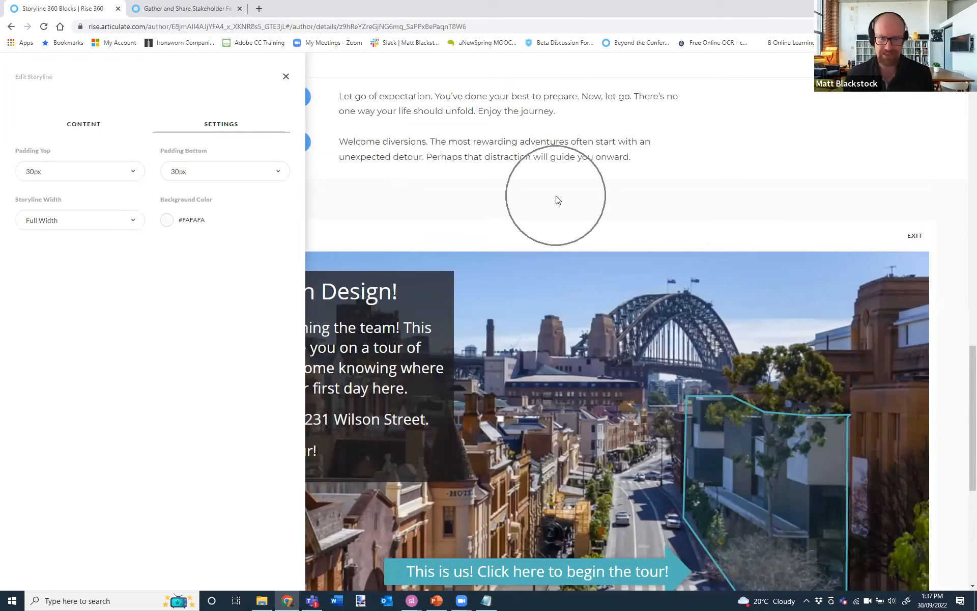
click(194, 220)
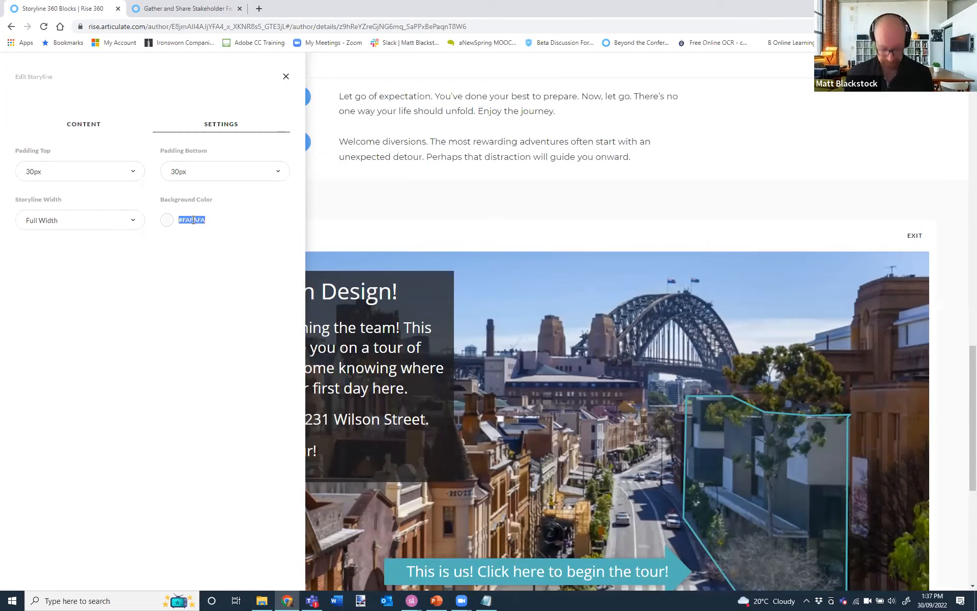
text(#FFFFFF)
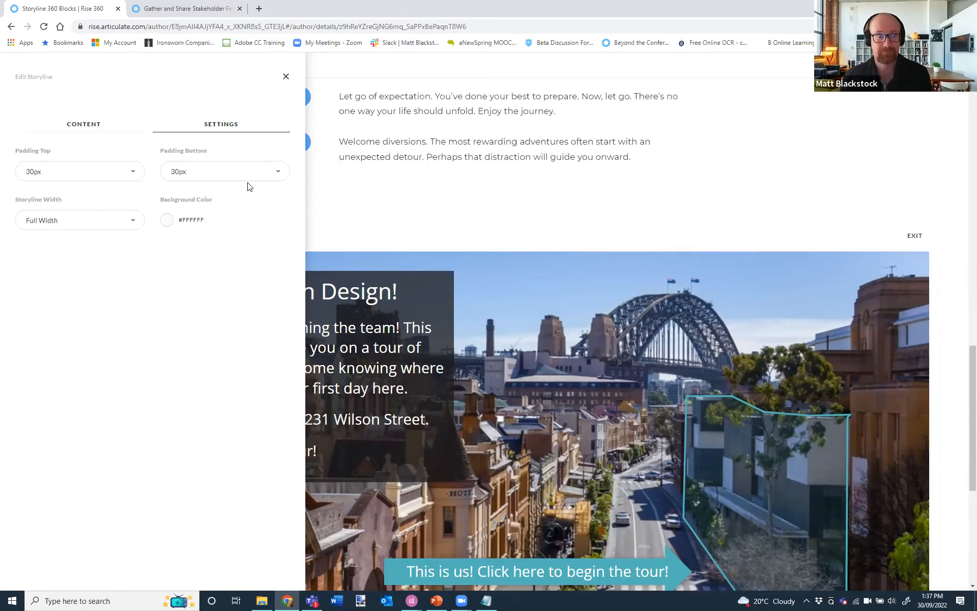
click(285, 76)
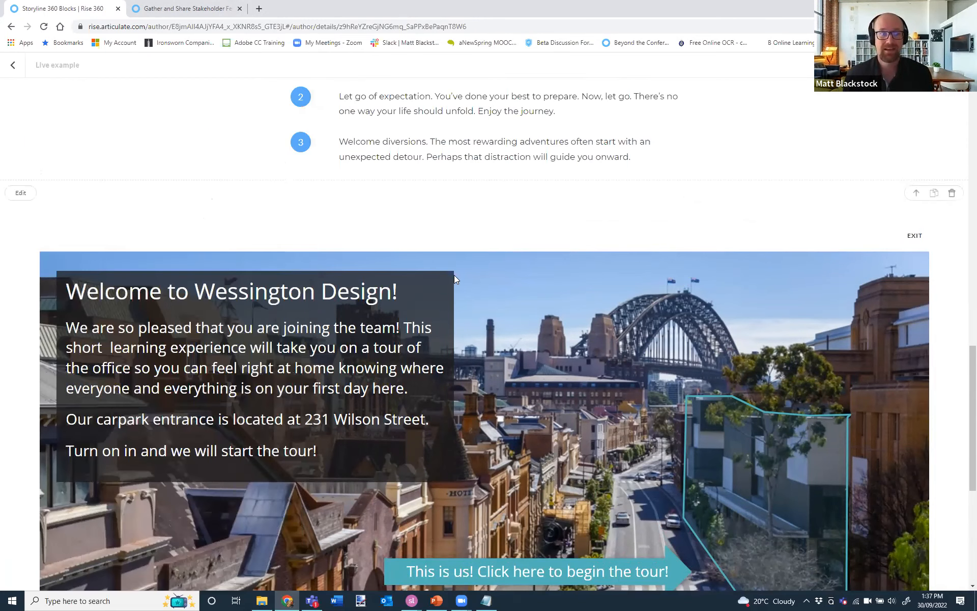
Look over the full-width tour block, switch its Storyline width back to Medium and close the settings
scroll(552, 192, down, 1)
scroll(632, 267, down, 3)
scroll(615, 266, up, 3)
click(30, 173)
click(231, 130)
click(90, 217)
click(59, 279)
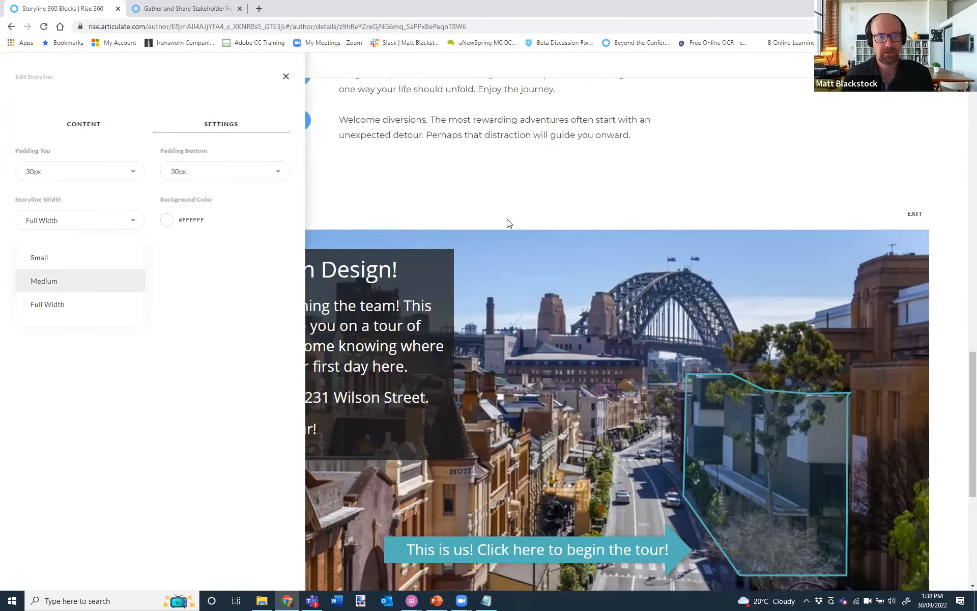
click(611, 207)
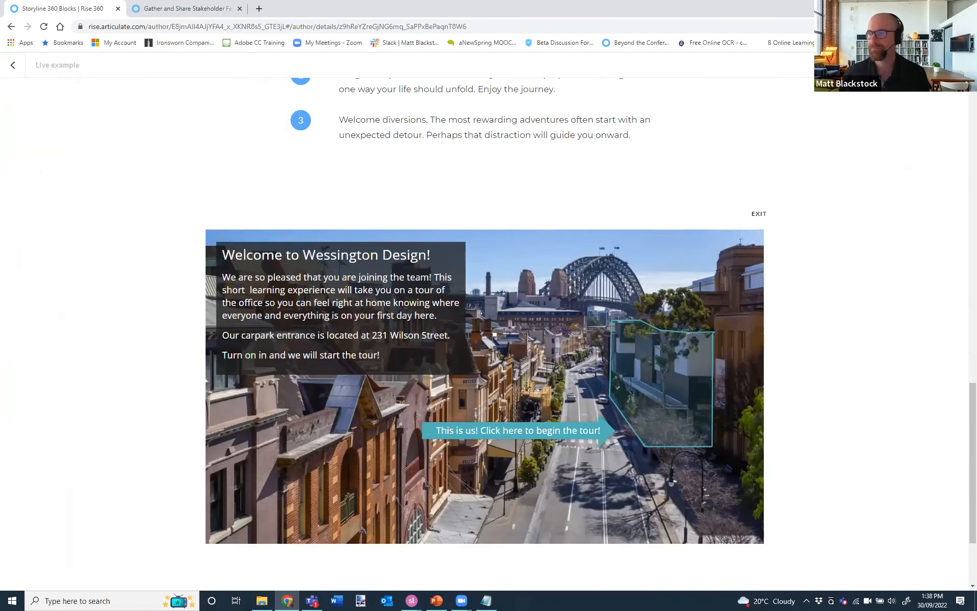
Preview the Live example lesson and examine its blocks from the heading to the Storyline tour, enlarging a gallery image on the way
click(948, 65)
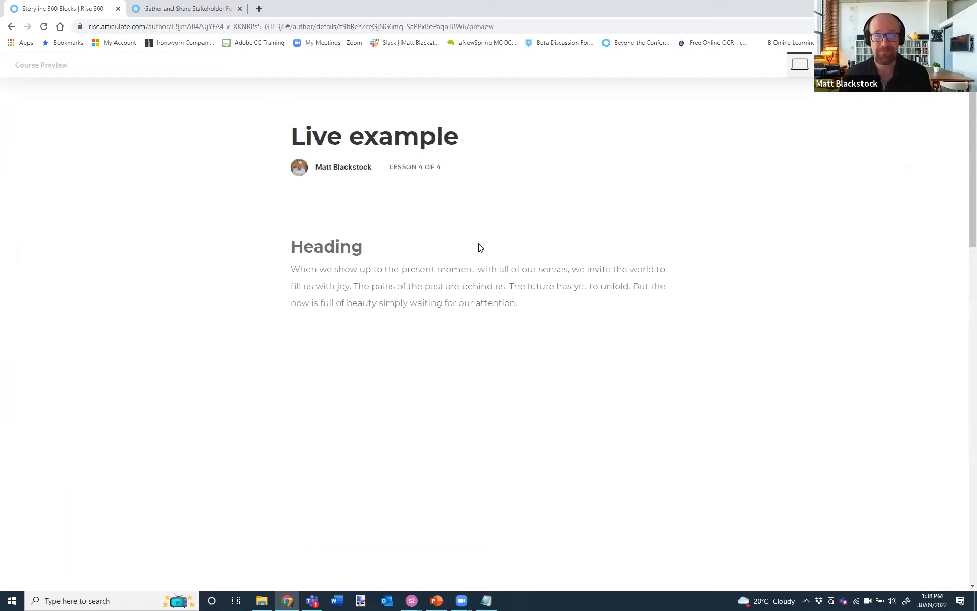
scroll(509, 219, down, 1)
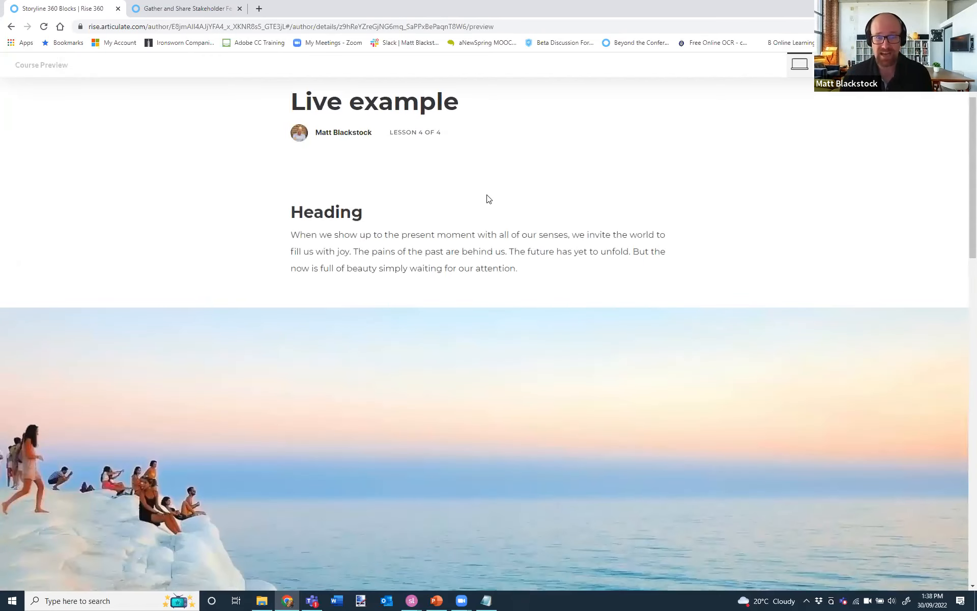
scroll(488, 198, down, 2)
scroll(486, 196, down, 5)
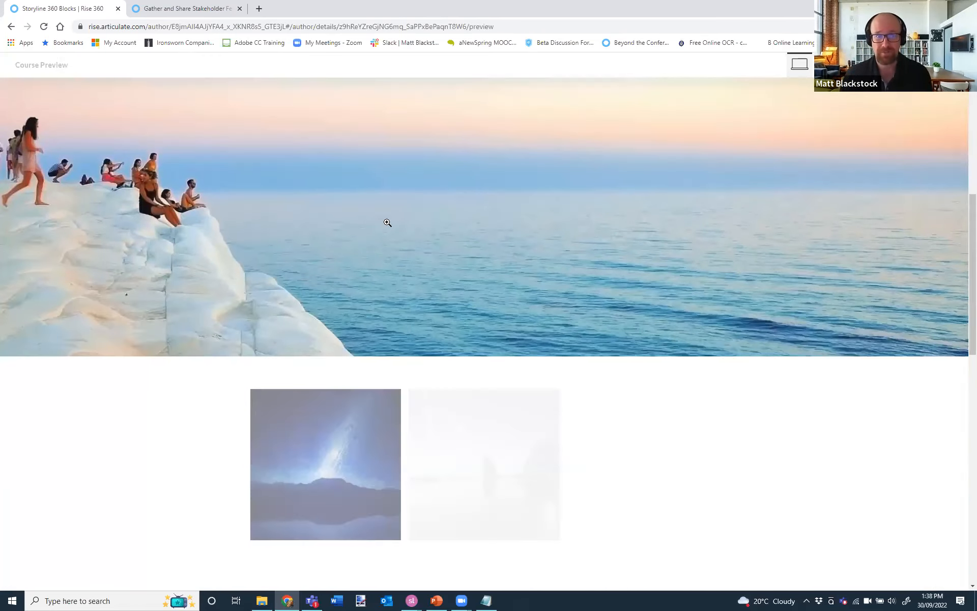
scroll(389, 220, down, 6)
click(501, 210)
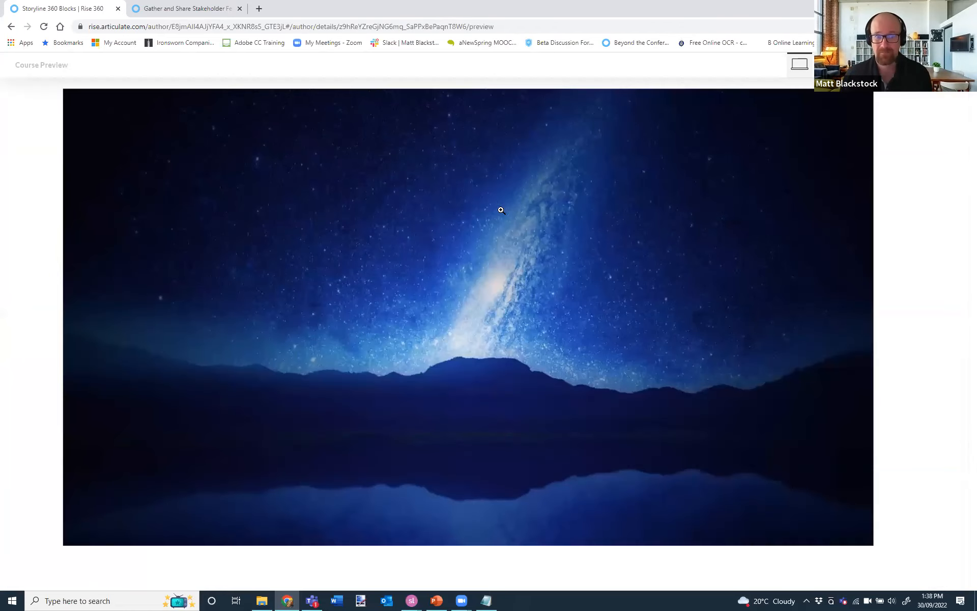
click(501, 210)
scroll(560, 301, down, 1)
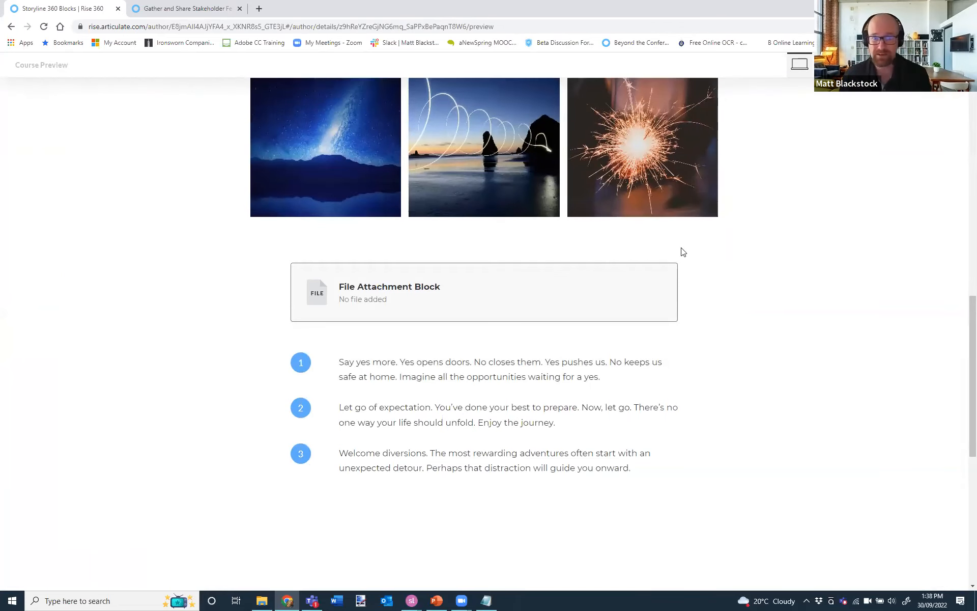
scroll(683, 253, down, 3)
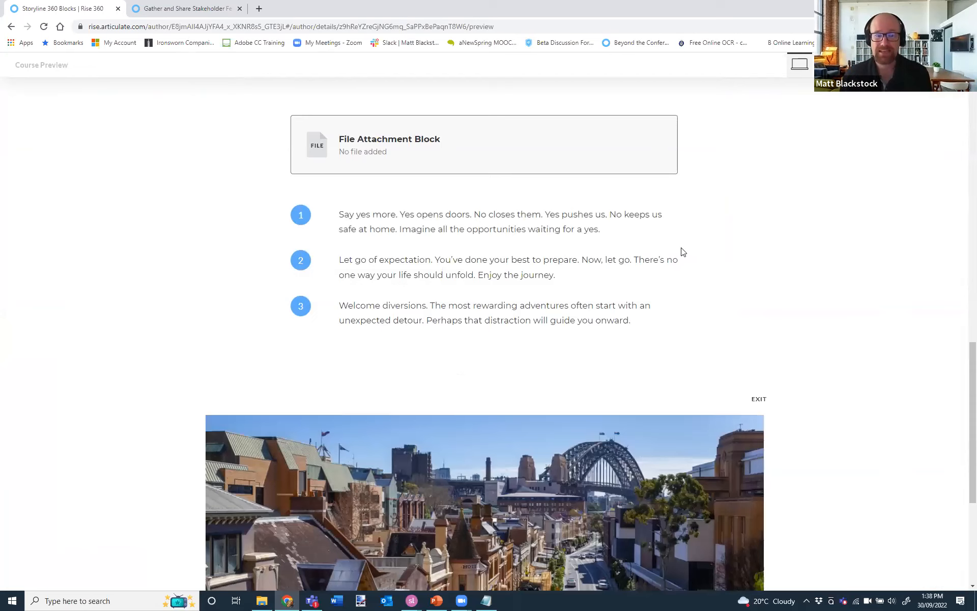
scroll(683, 252, down, 5)
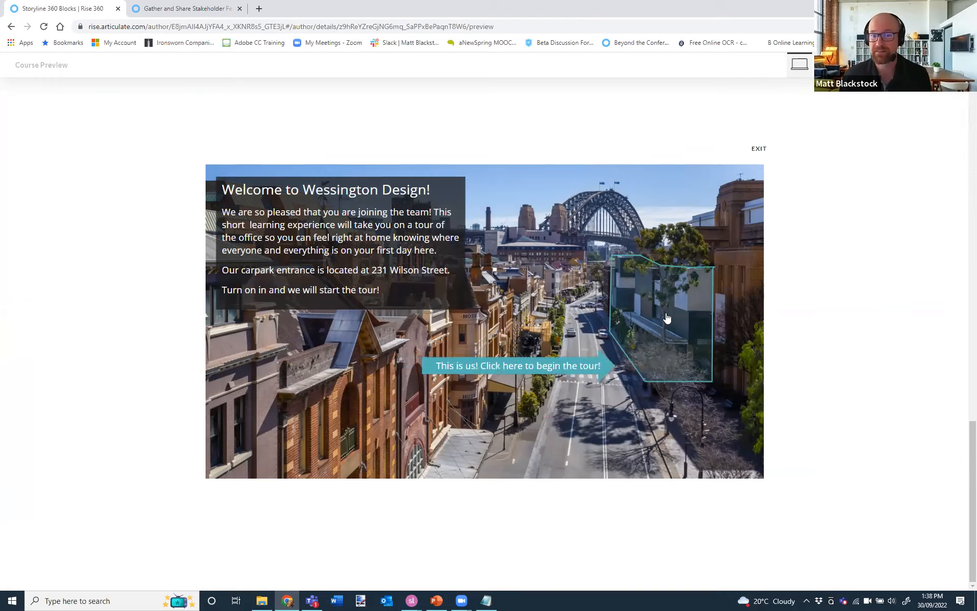
Begin the office tour in the preview, look around the 360-degree car park and open the Reserved Parking marker
click(662, 316)
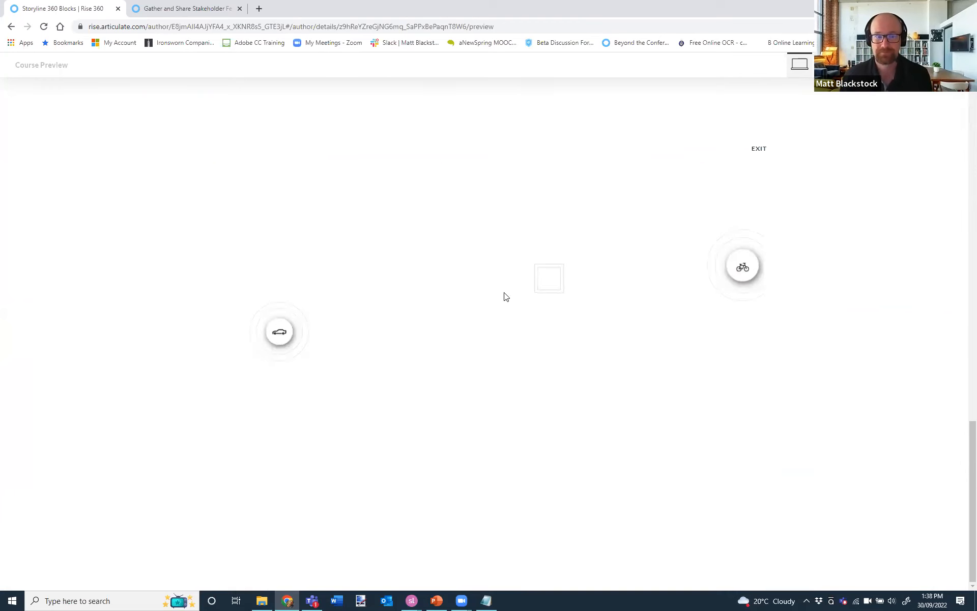
drag(365, 332, 442, 345)
drag(248, 344, 539, 389)
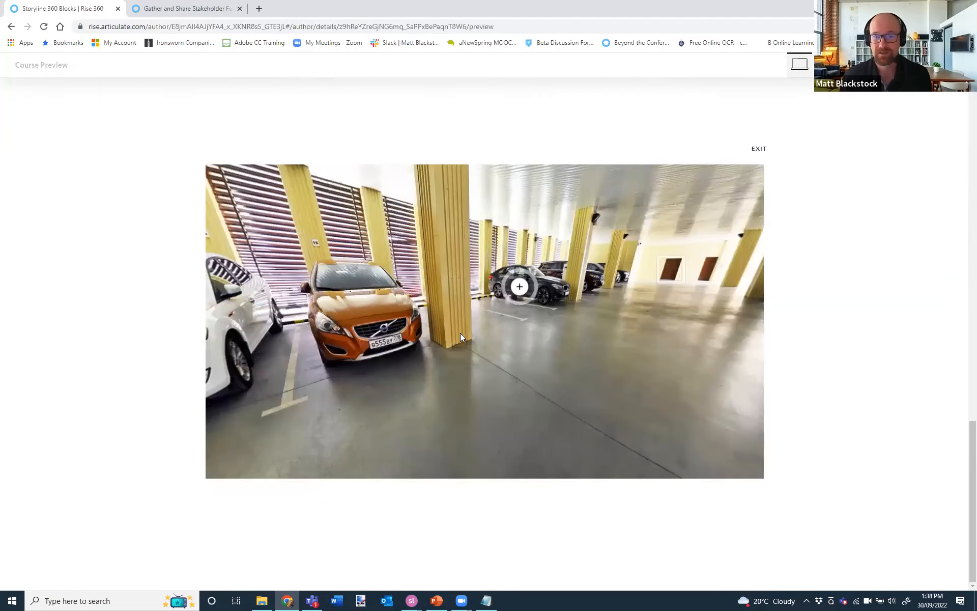
drag(461, 333, 255, 325)
click(458, 305)
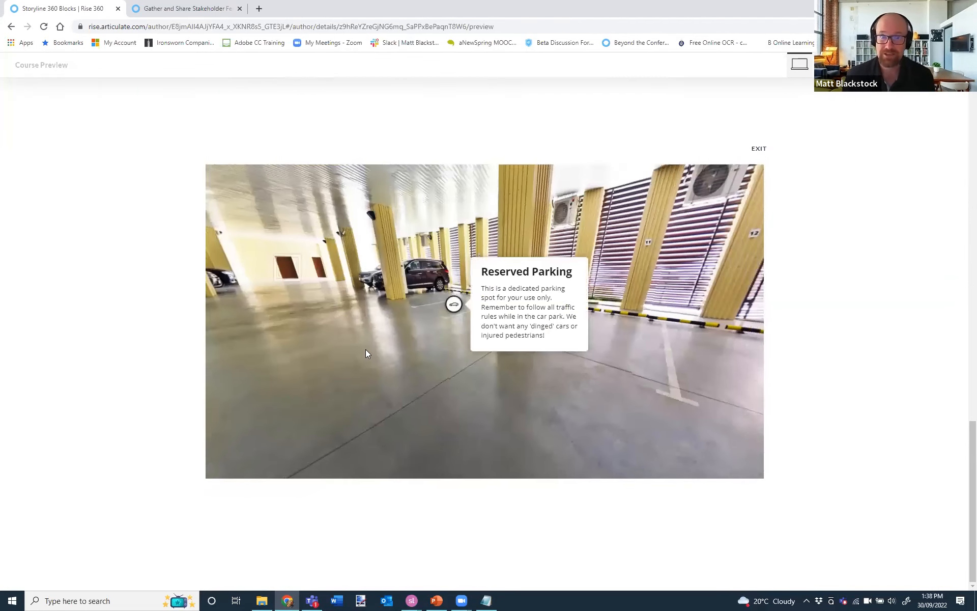
drag(395, 269, 424, 274)
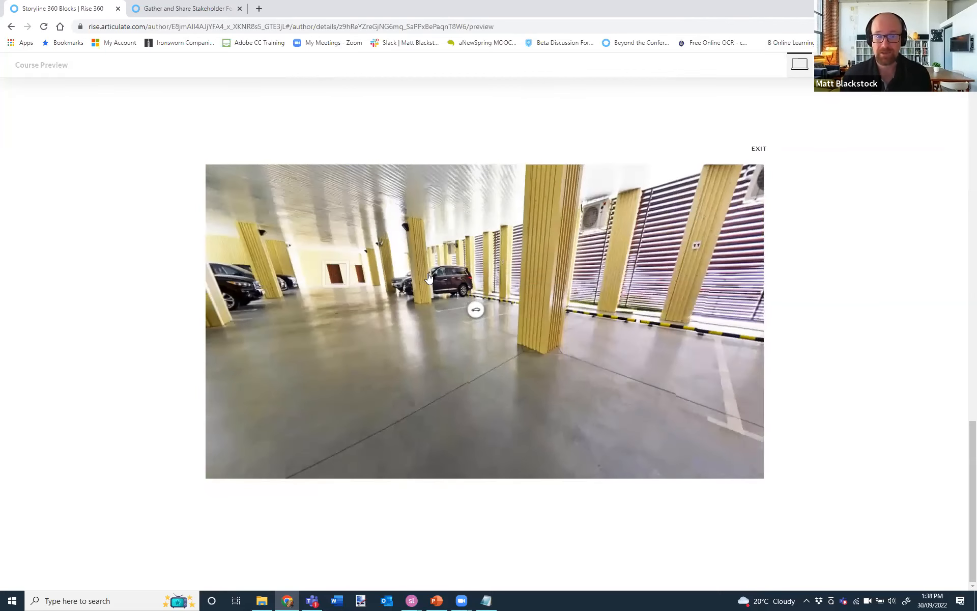
Take the lift from the car park to the Ground Floor - Foyer and view the Meeting Tables marker
click(429, 278)
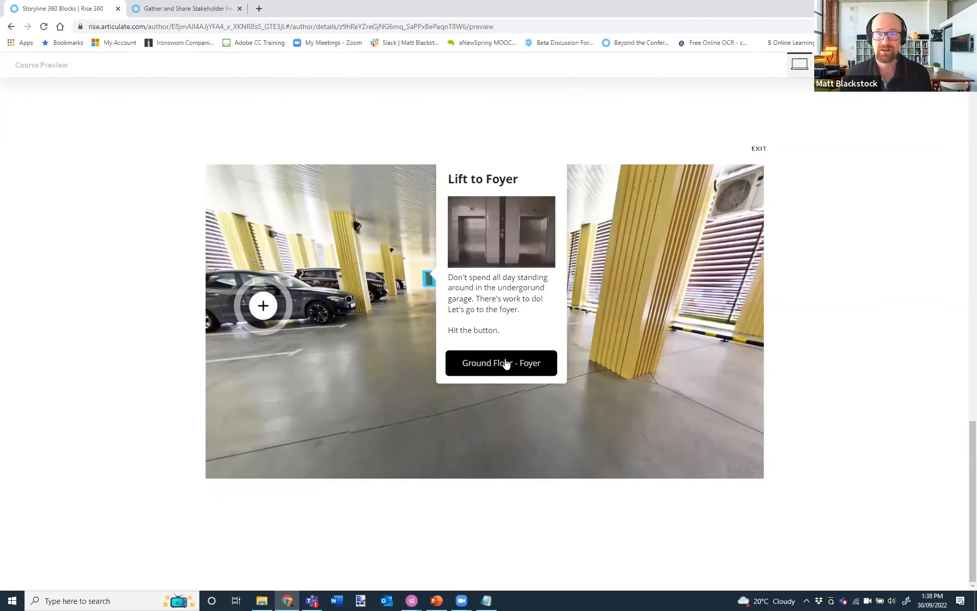
click(505, 361)
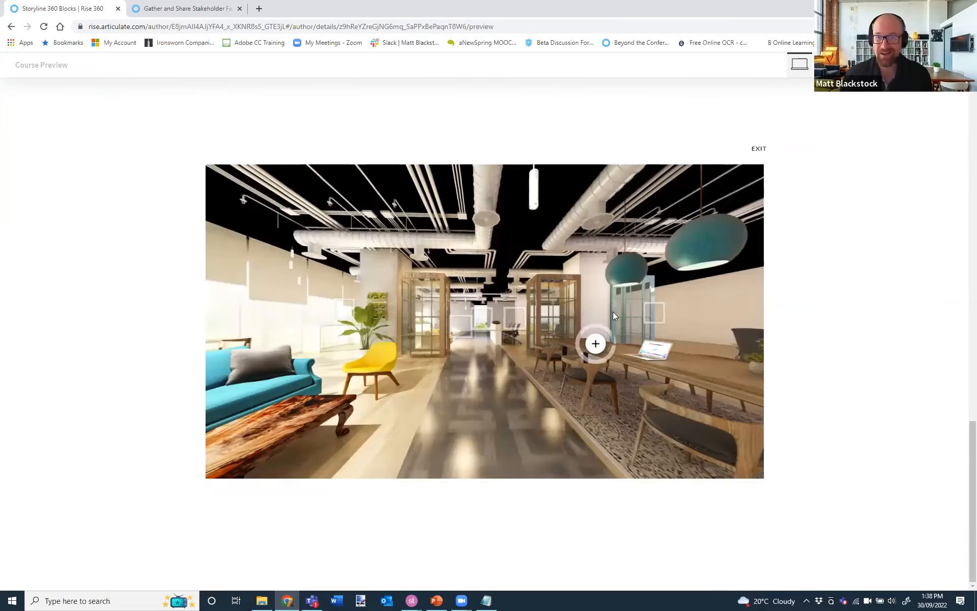
click(597, 343)
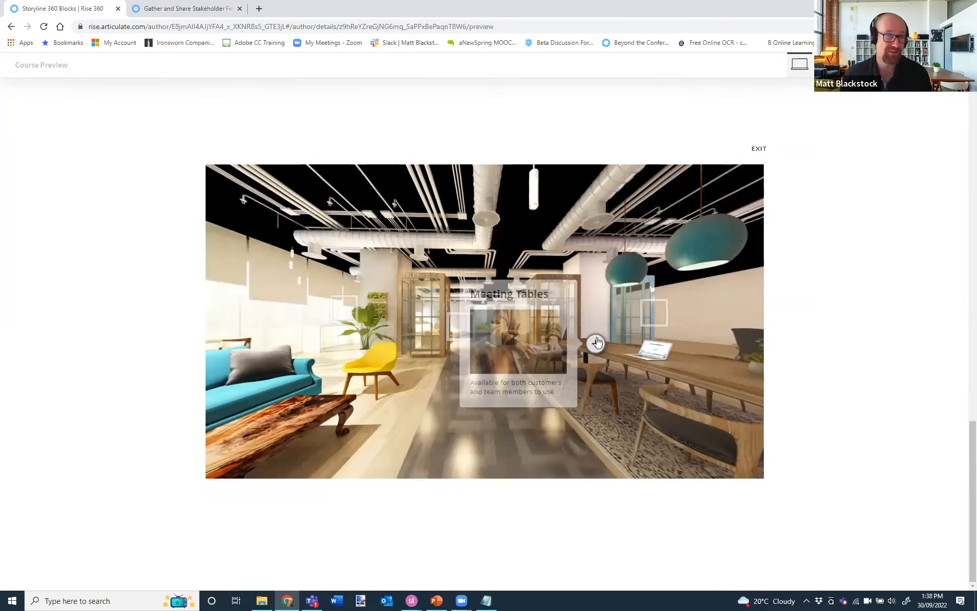
click(341, 285)
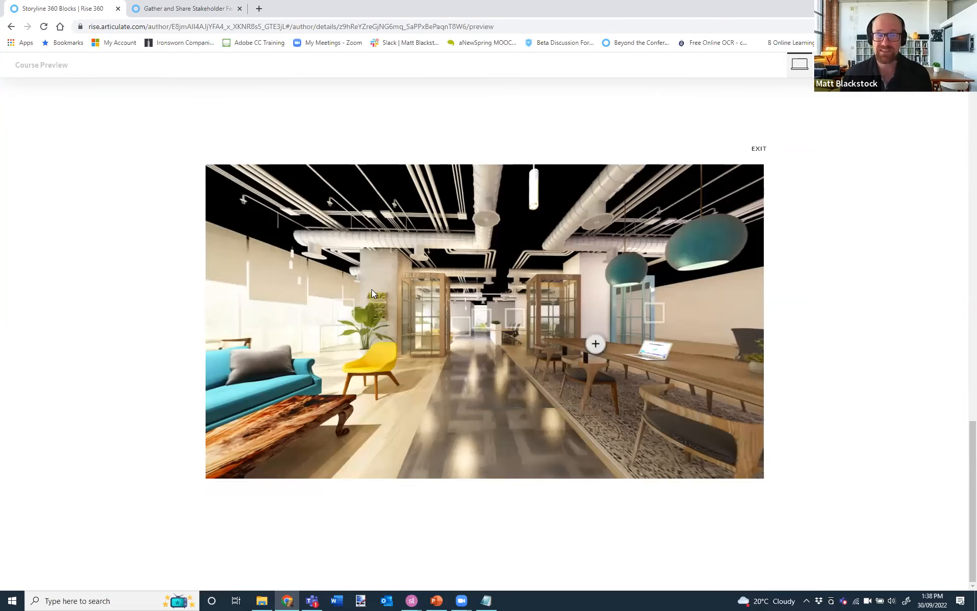
Look around the 360-degree foyer and open the Restroom hotspot
drag(372, 289, 488, 274)
drag(357, 289, 298, 288)
drag(358, 285, 303, 245)
click(278, 234)
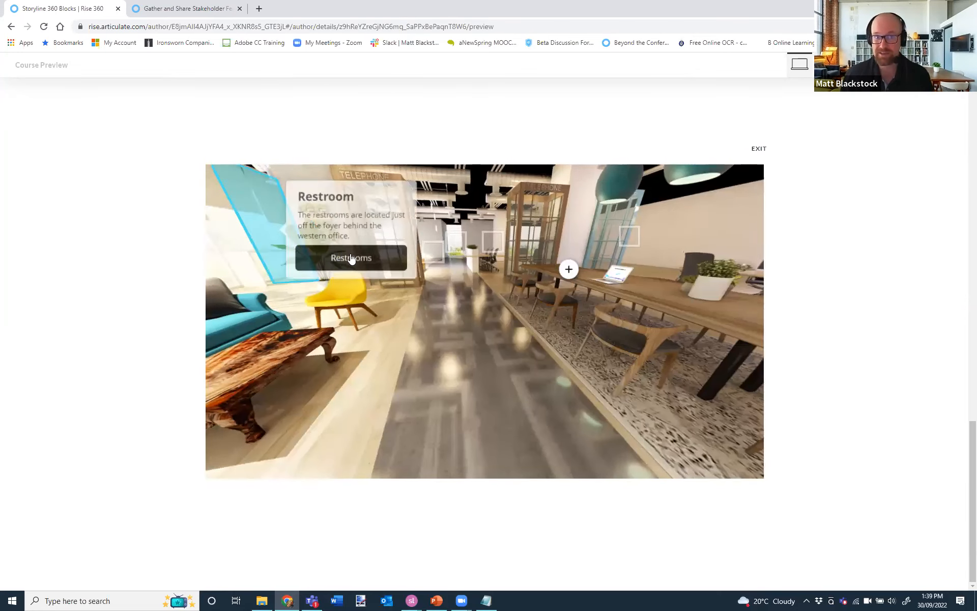
Open the Eastern Office hotspot in the foyer and enter that office
click(489, 254)
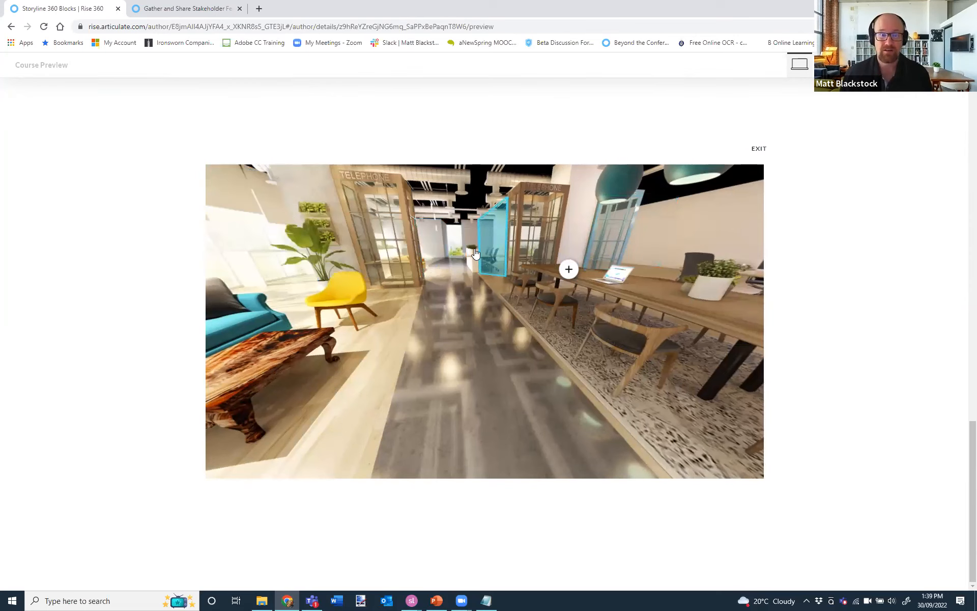
click(481, 252)
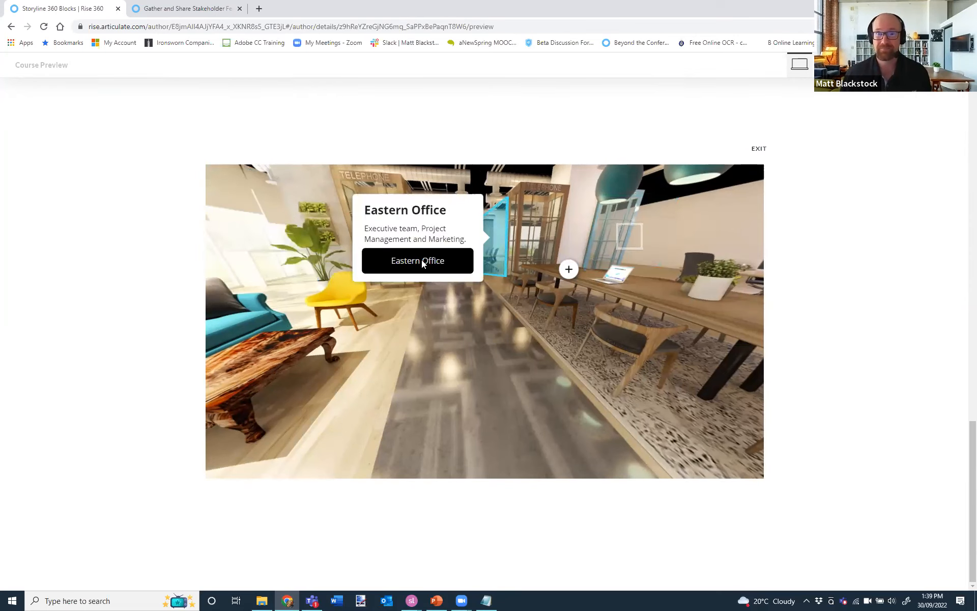
click(421, 260)
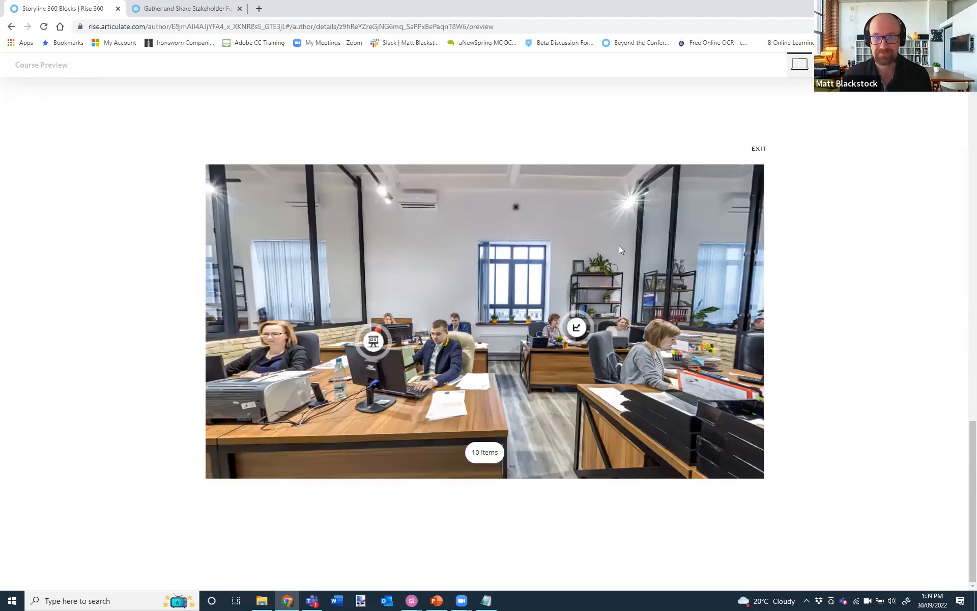
Look around the Eastern Office scene from the Project Team marker to the desks on the opposite side
drag(516, 285, 513, 339)
click(516, 342)
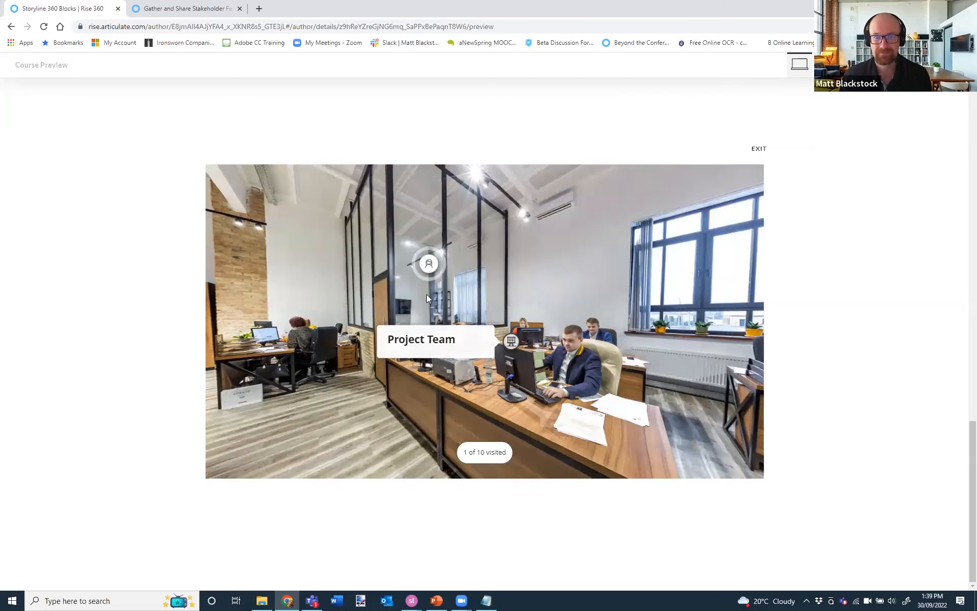
drag(705, 252, 561, 245)
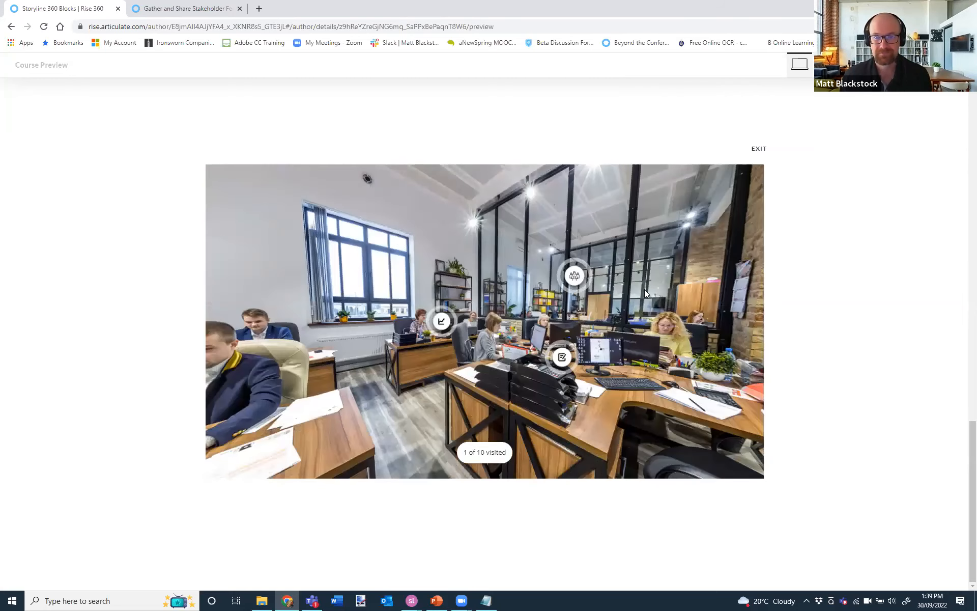
drag(728, 290, 628, 287)
click(628, 289)
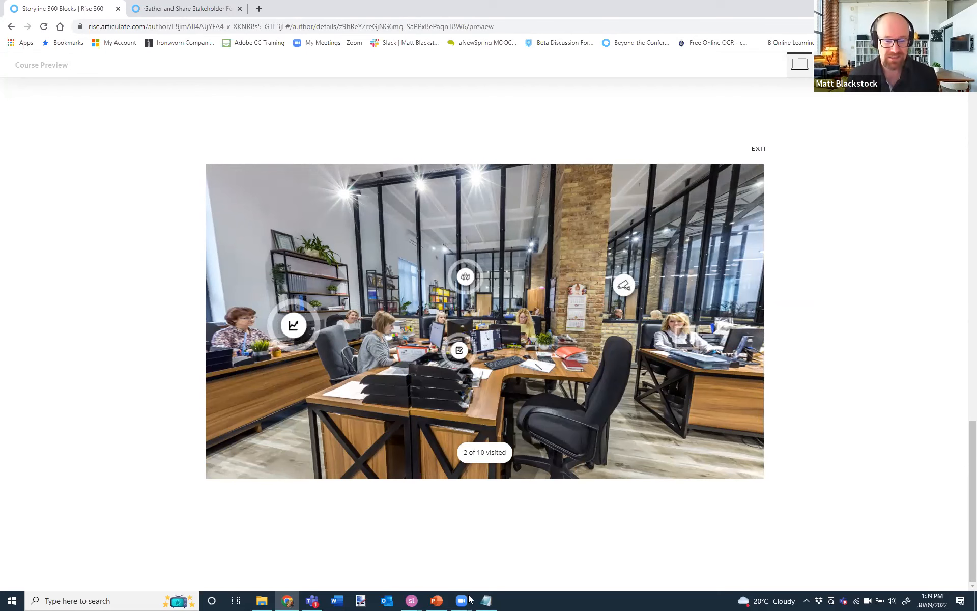
Switch to PowerPoint and start the slide show from its title slide
click(437, 601)
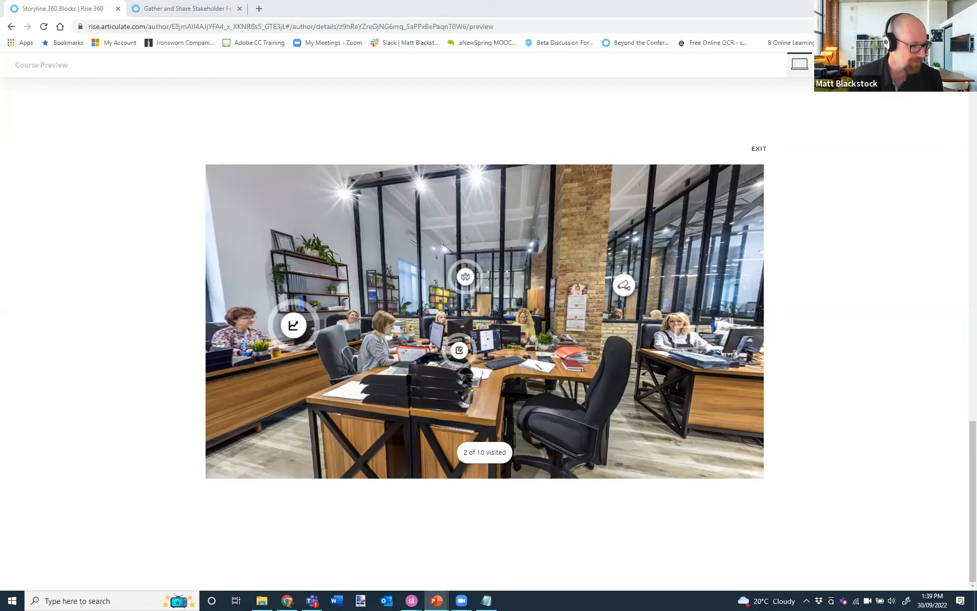
key(F5)
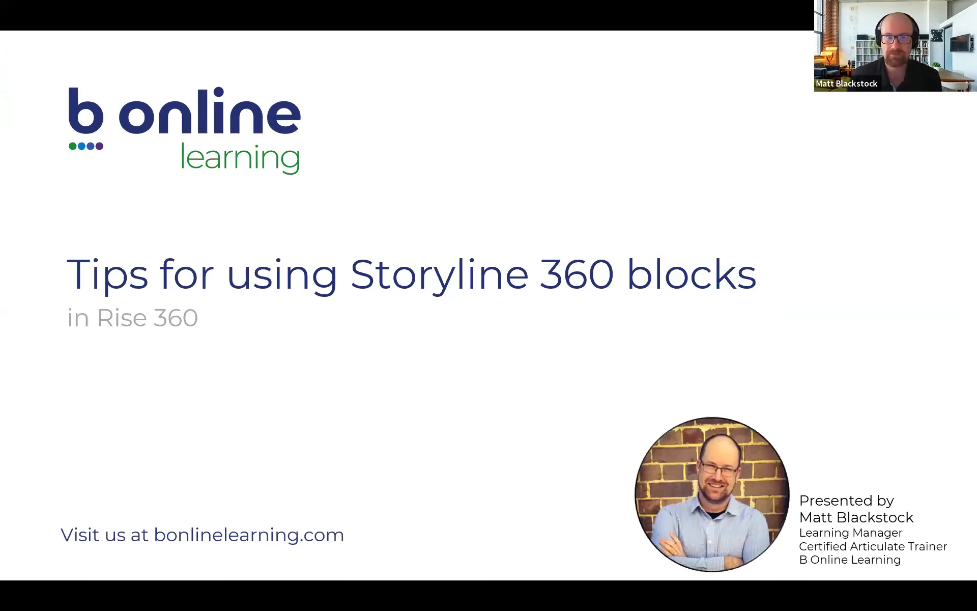
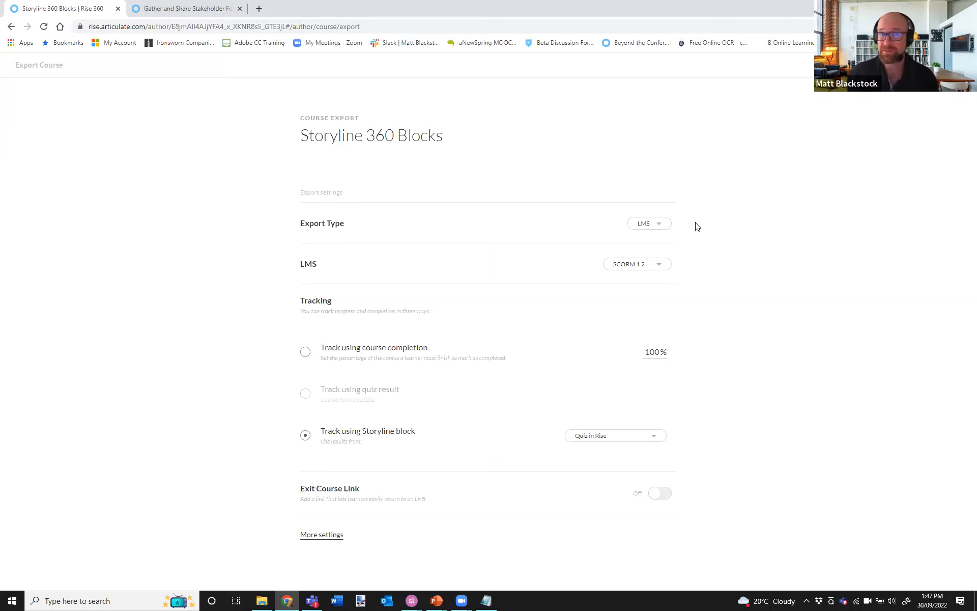
Search Google for "rgb to hex converter" in the browser and open the rgbtohex.net converter
click(165, 25)
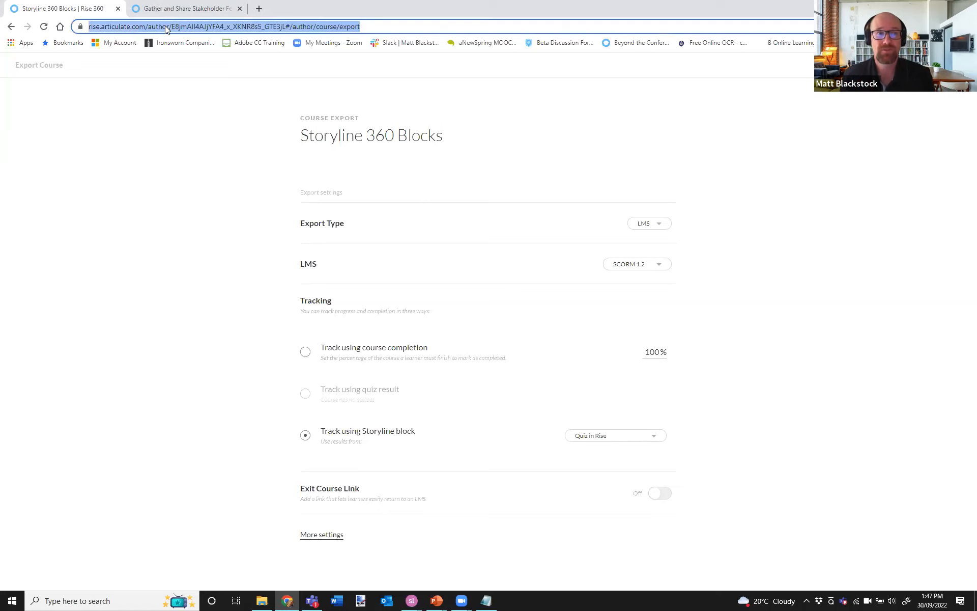
text(rgb to he)
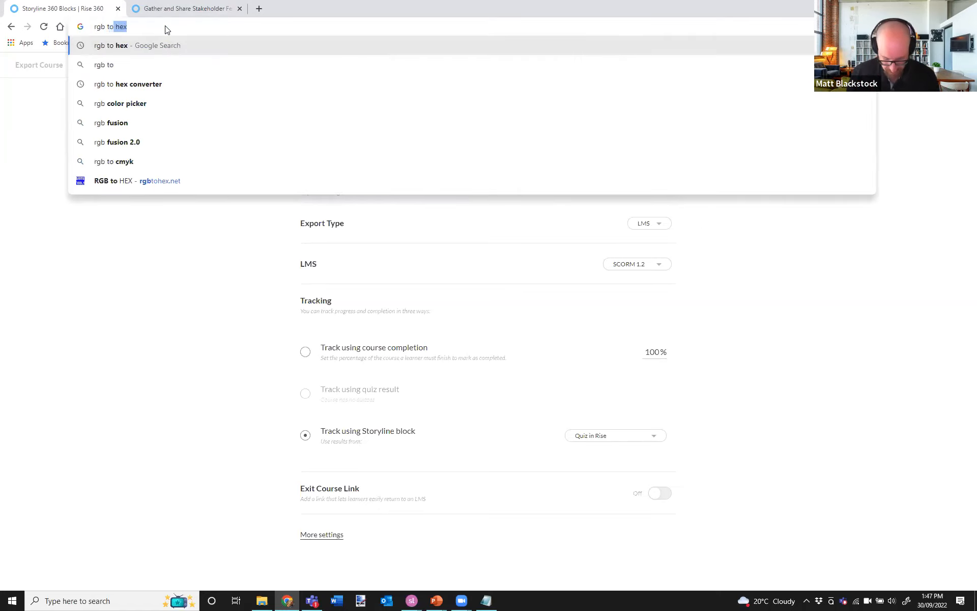
text(x)
key(Down)
key(Return)
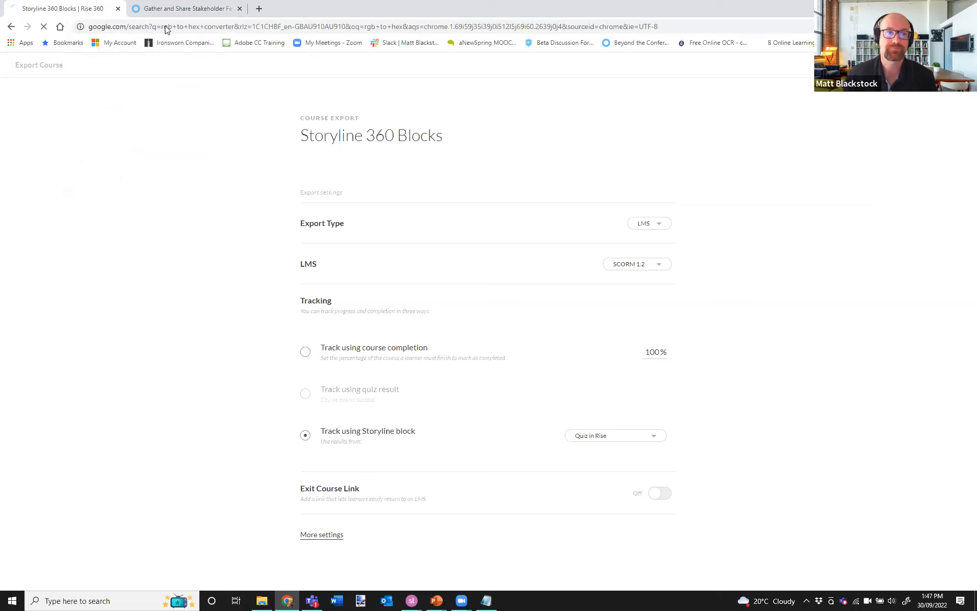
click(190, 170)
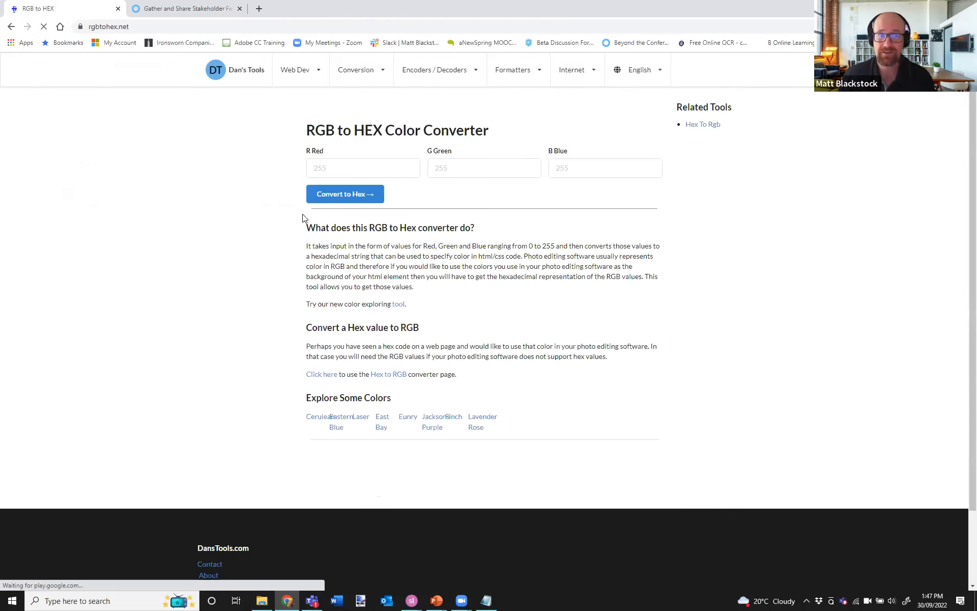
Convert the RGB color 56, 23, 239 to hex and copy the resulting code
click(363, 174)
click(362, 175)
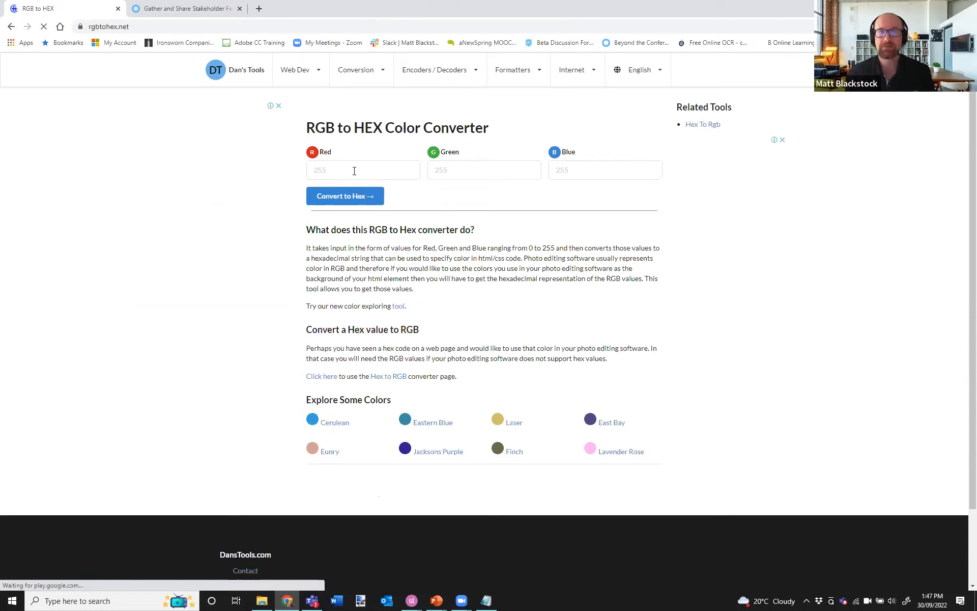
click(354, 171)
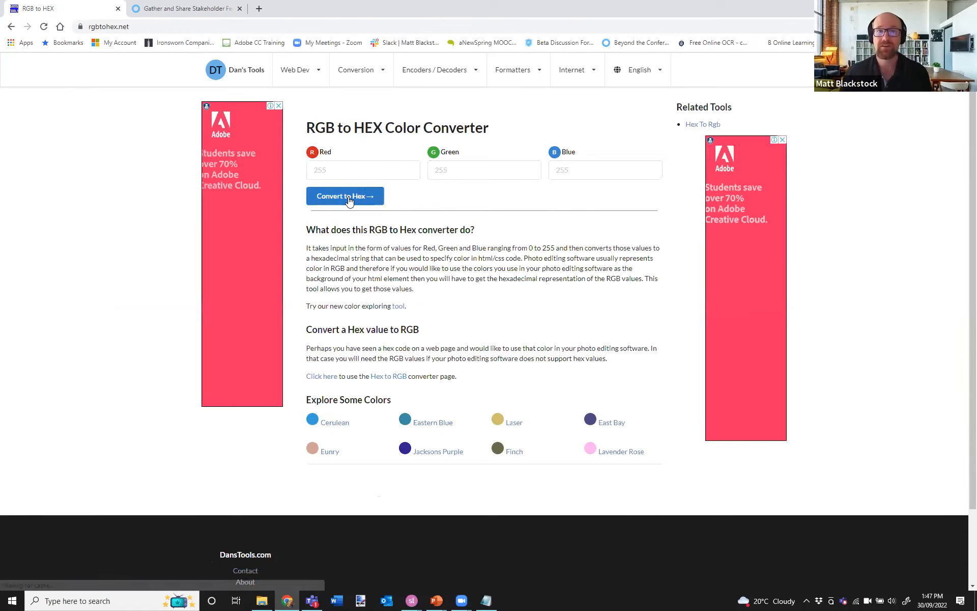
click(355, 168)
text(56)
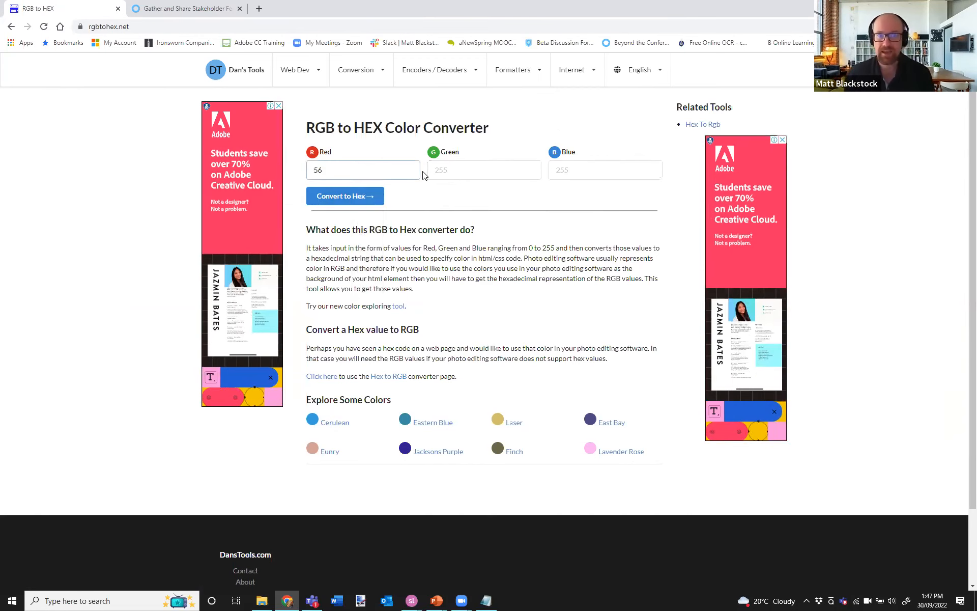
click(465, 165)
text(23)
click(569, 174)
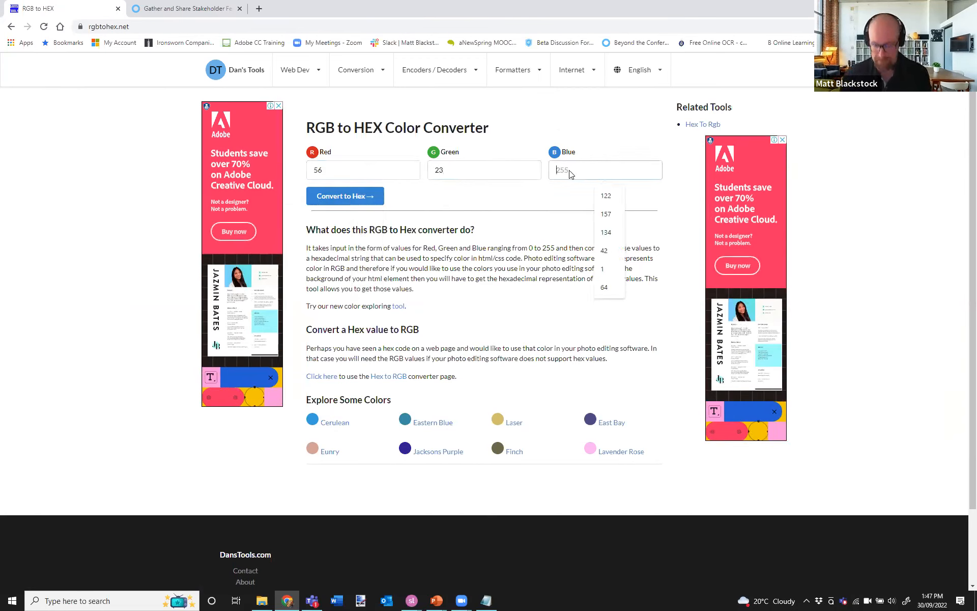
text(239)
click(550, 196)
click(338, 202)
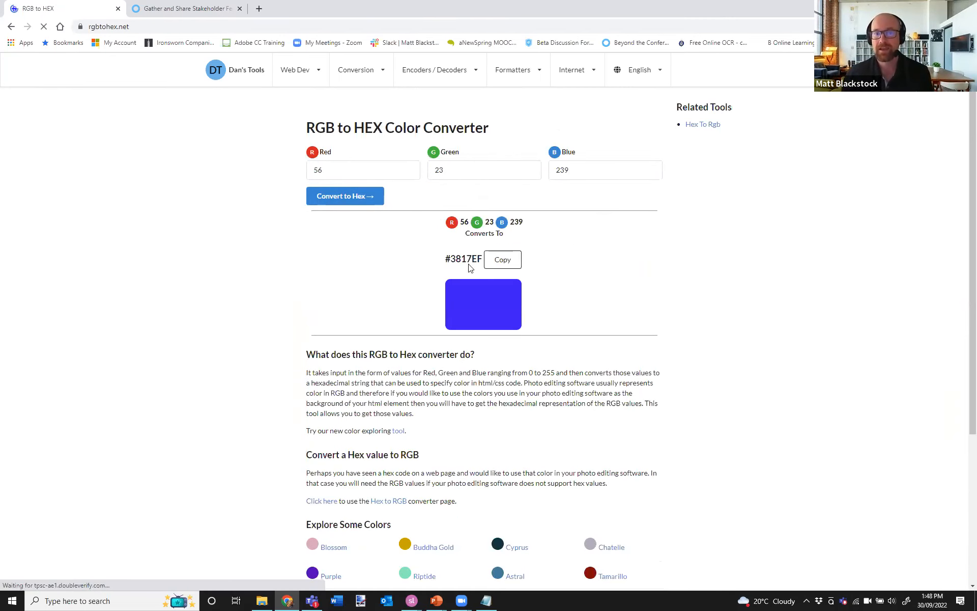
drag(452, 260, 483, 260)
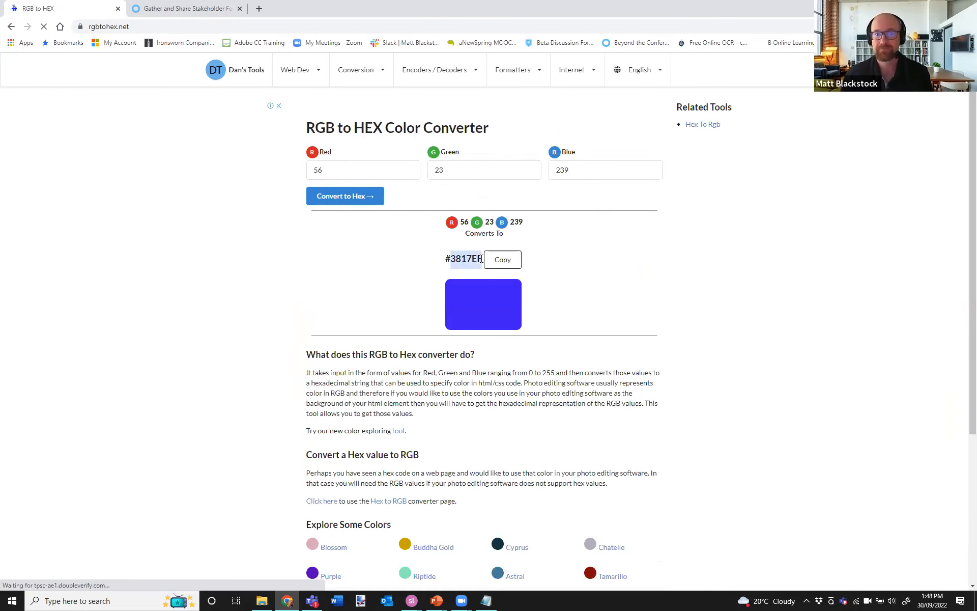
click(504, 260)
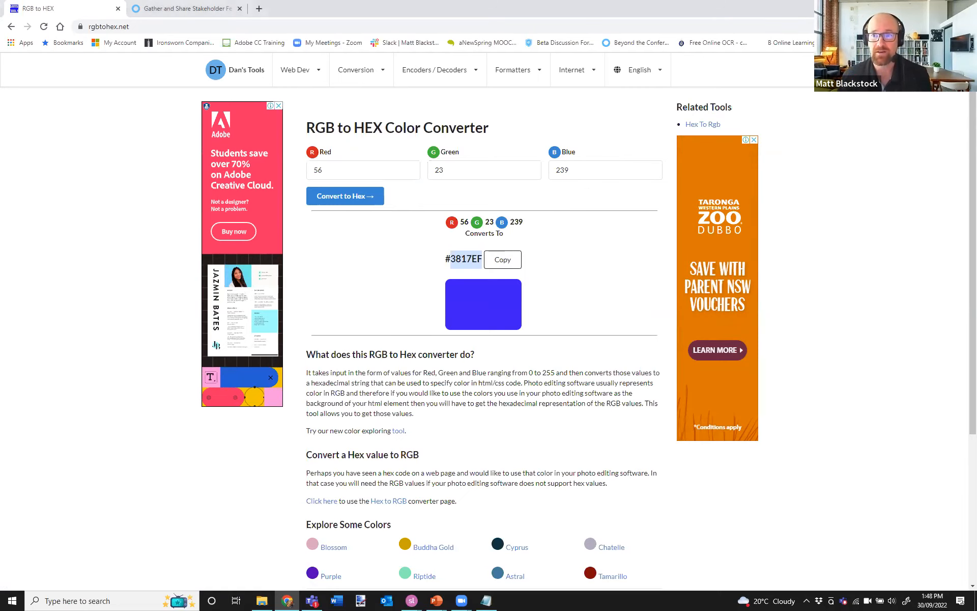
Start the browser extension's page color picker, sample colors on the converter page and close the picker
click(884, 27)
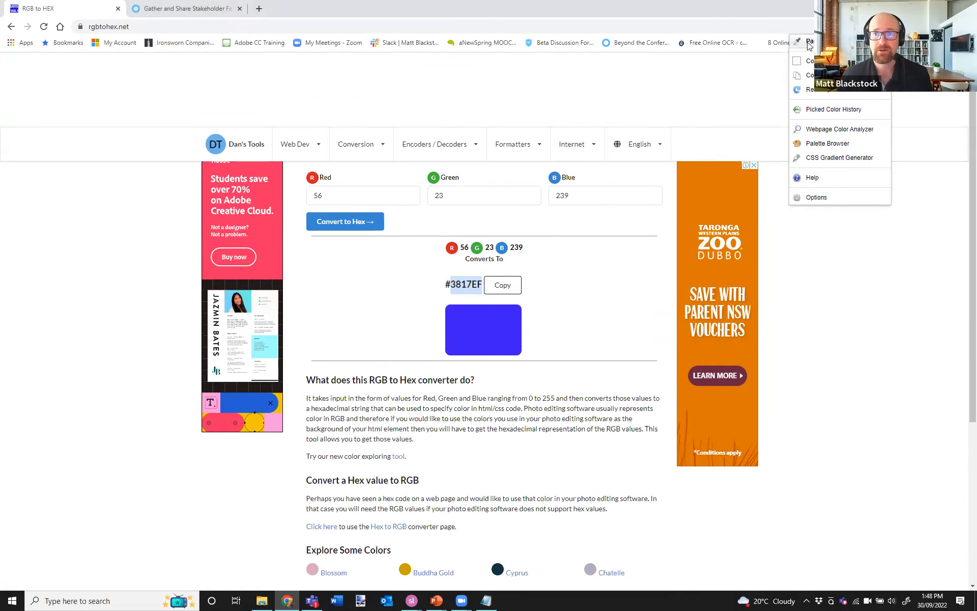
click(814, 40)
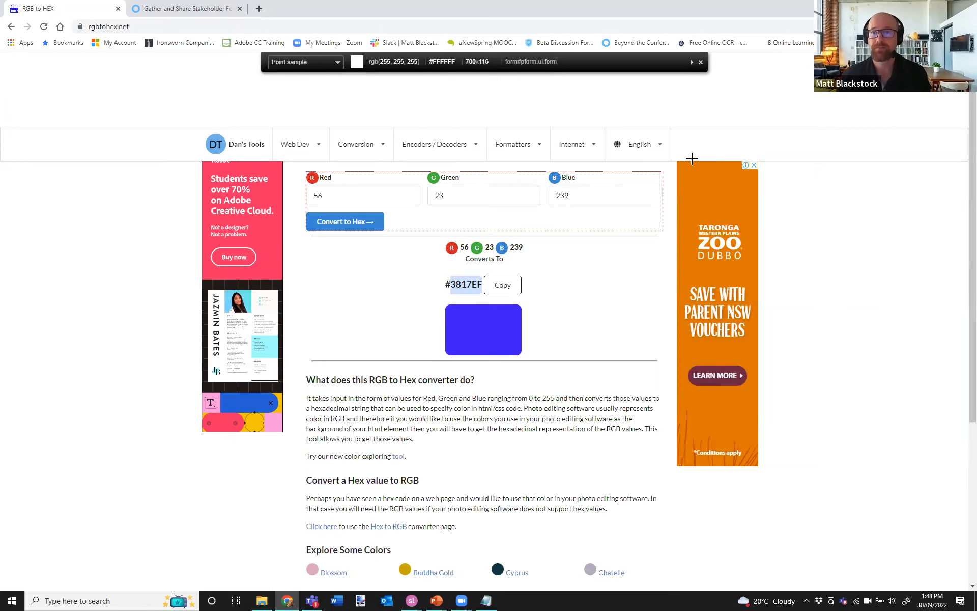
click(701, 64)
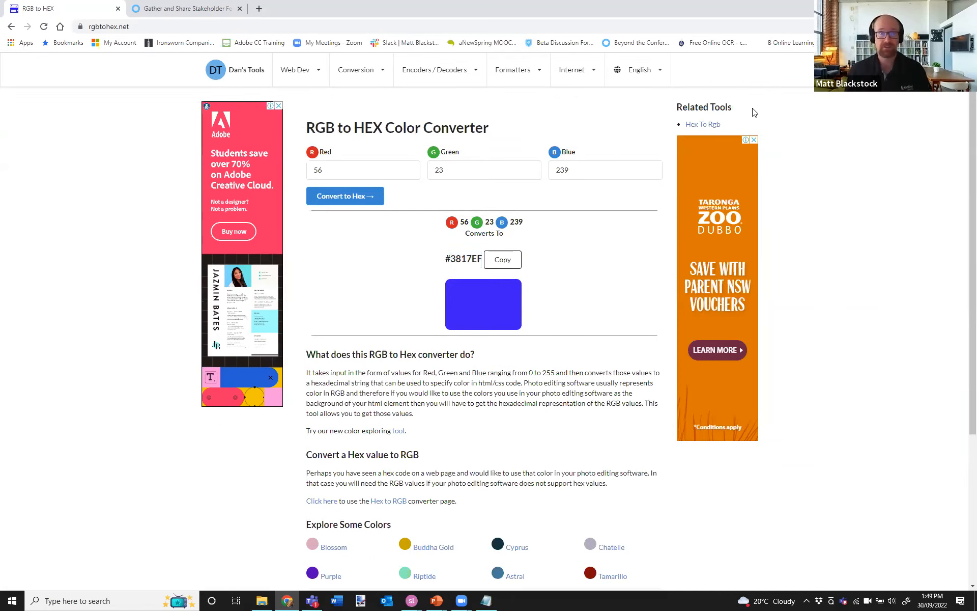